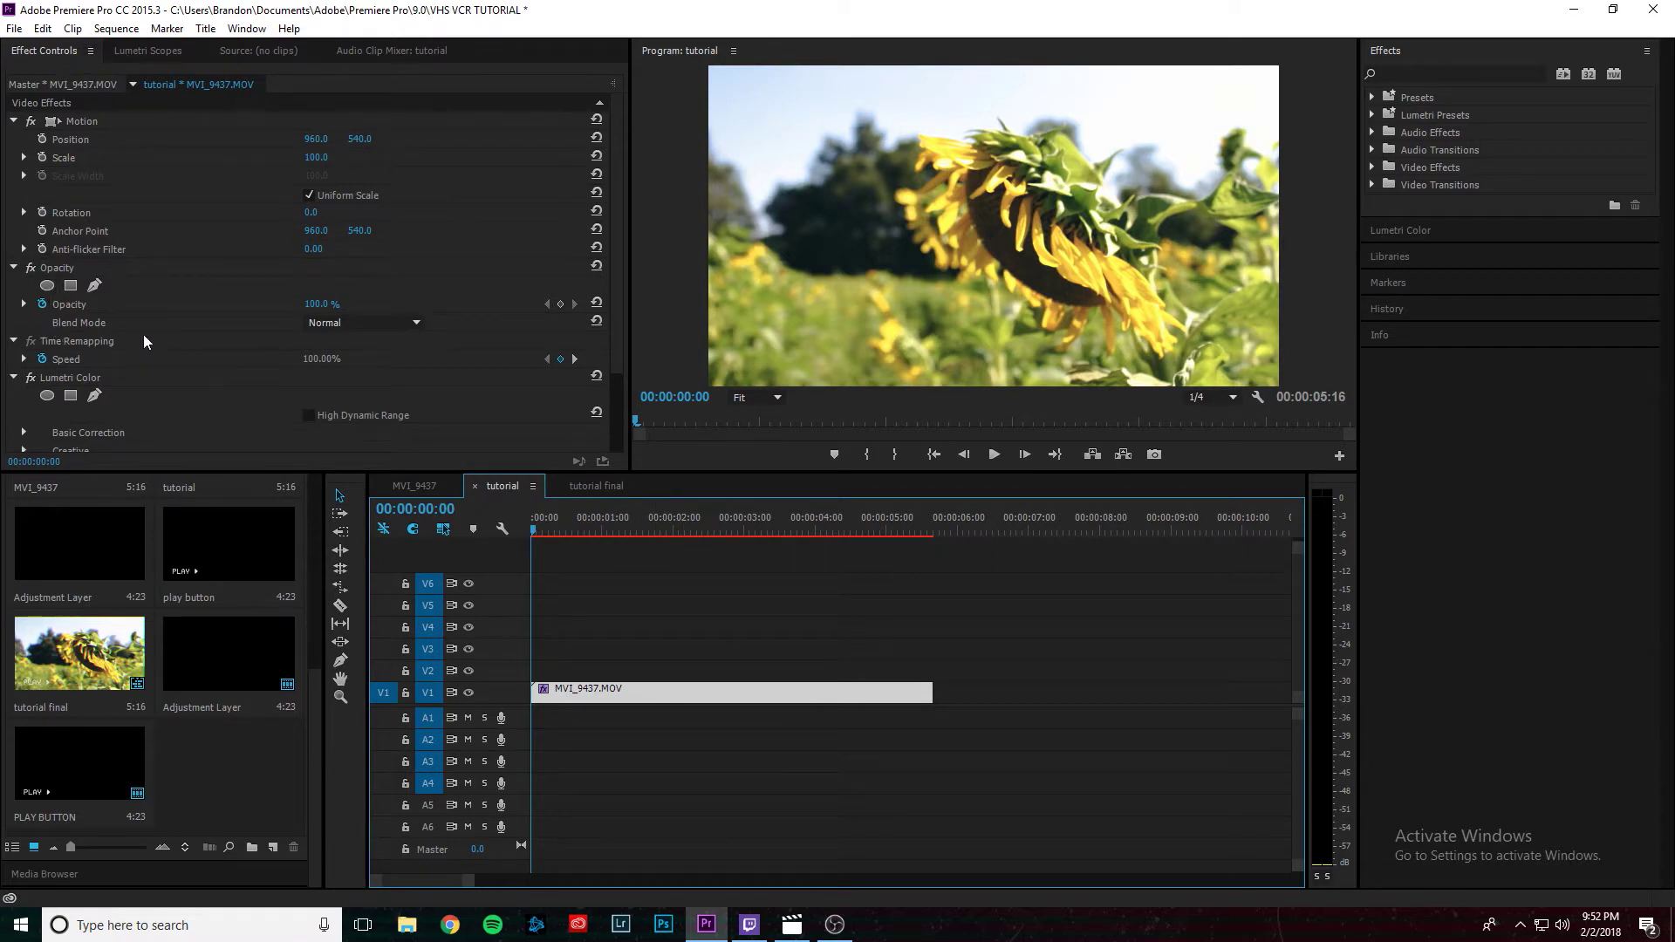
Step: Set the sunflower clip's Opacity blend mode to Linear Dodge (Add)
left_click(308, 322)
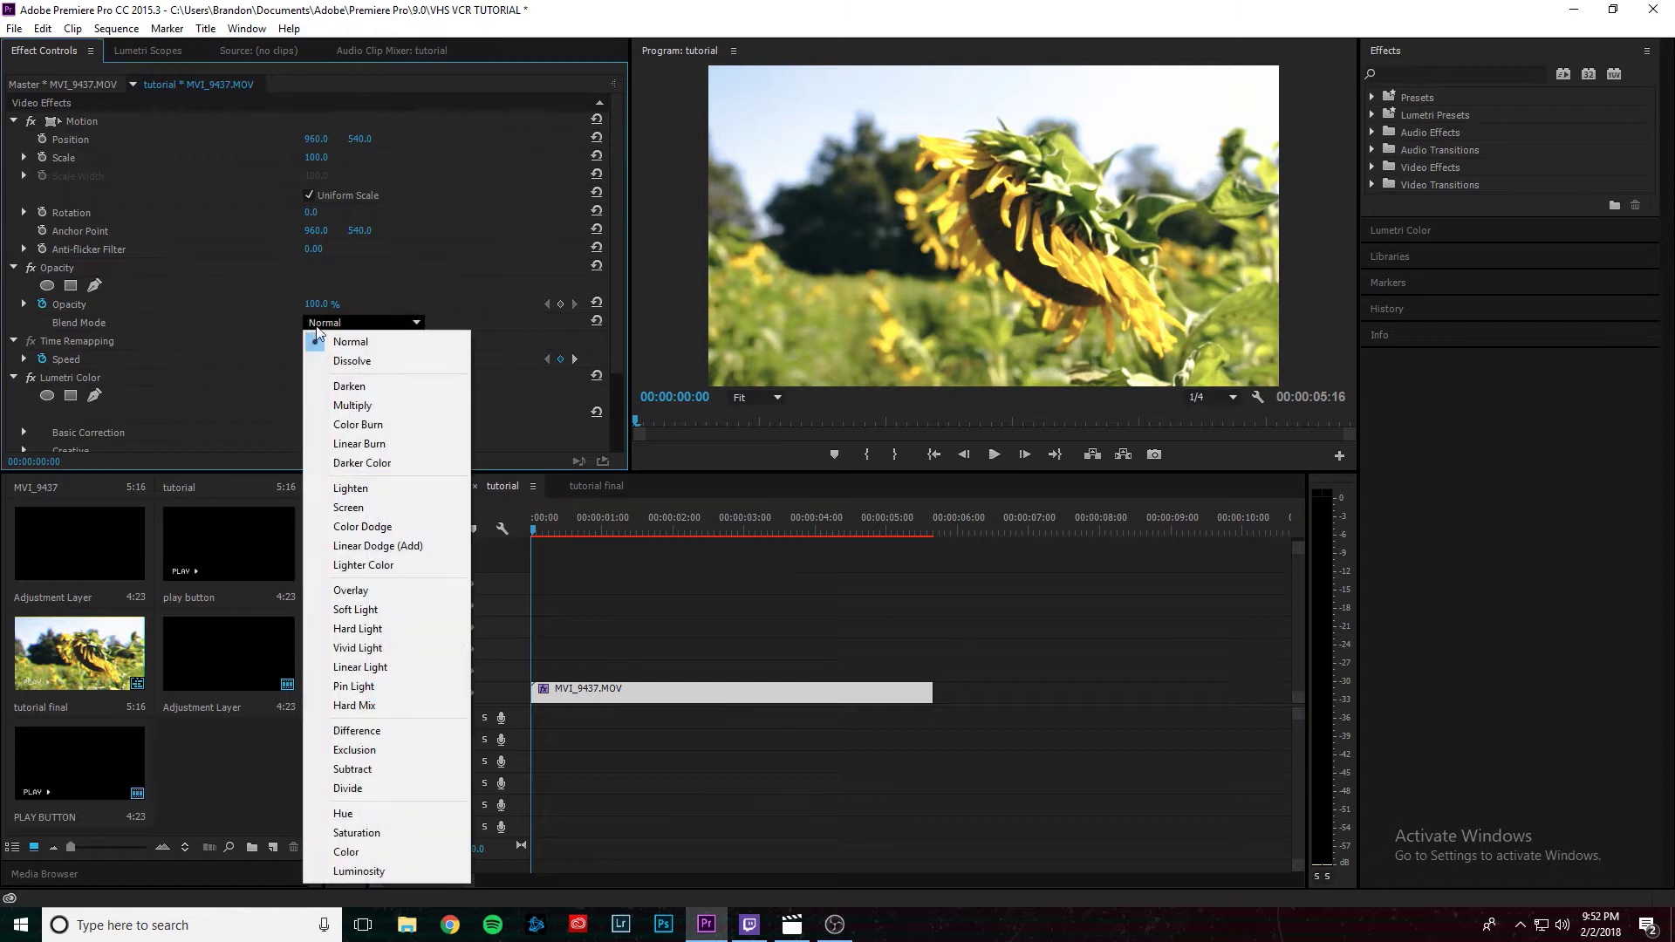
left_click(362, 546)
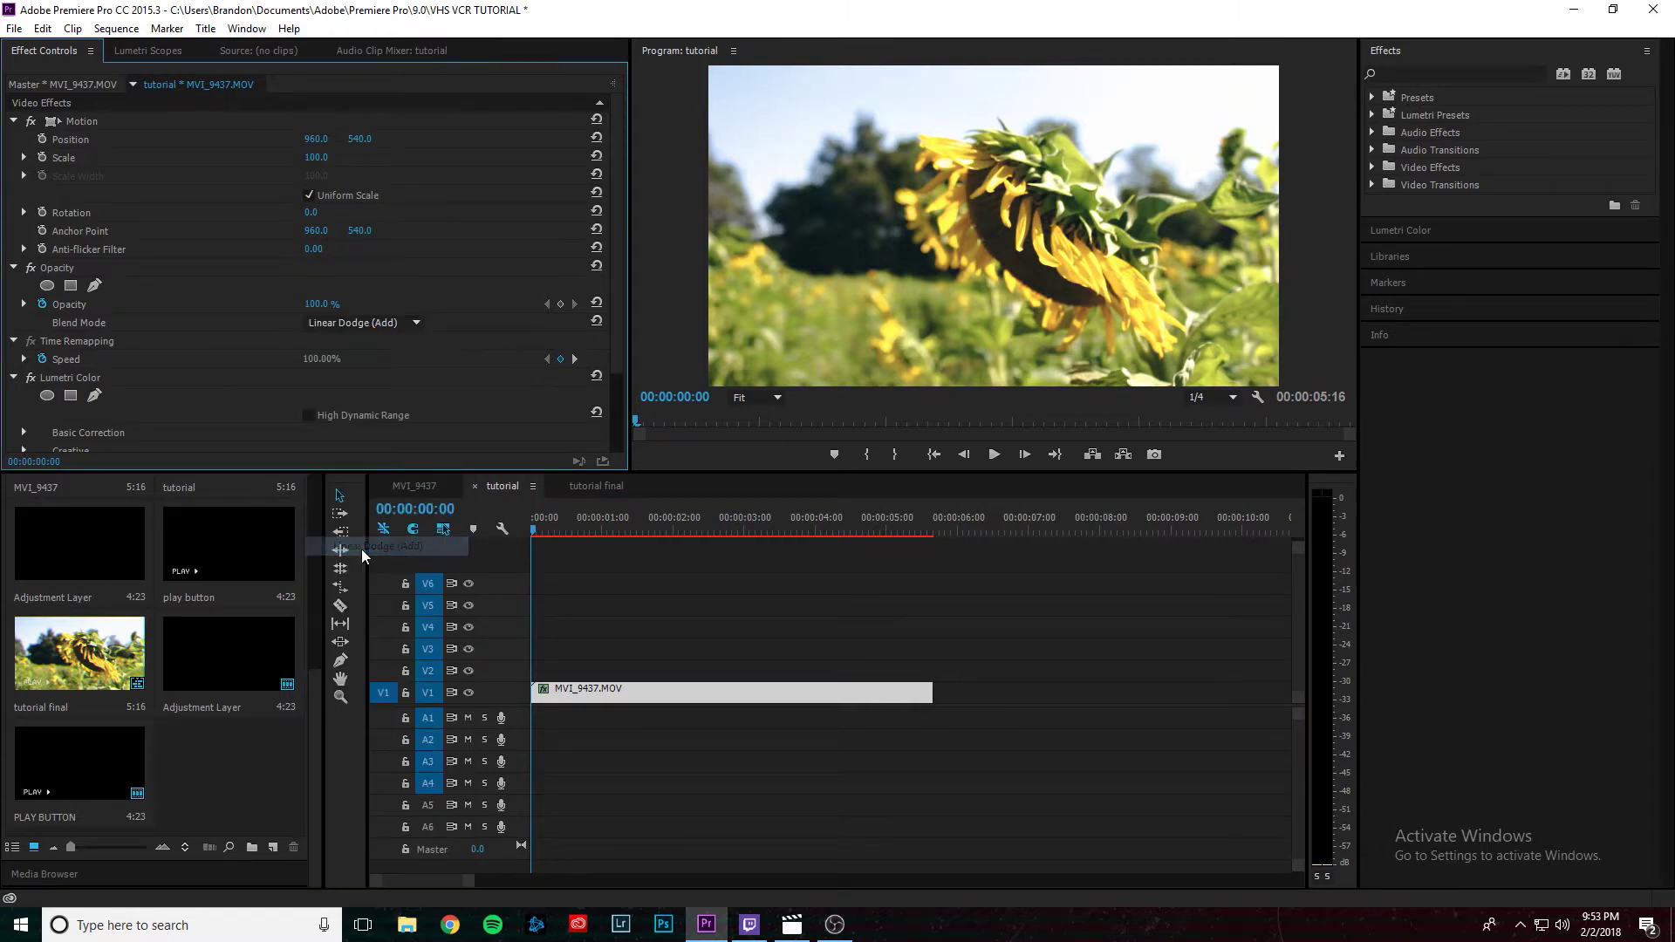
left_click(666, 698)
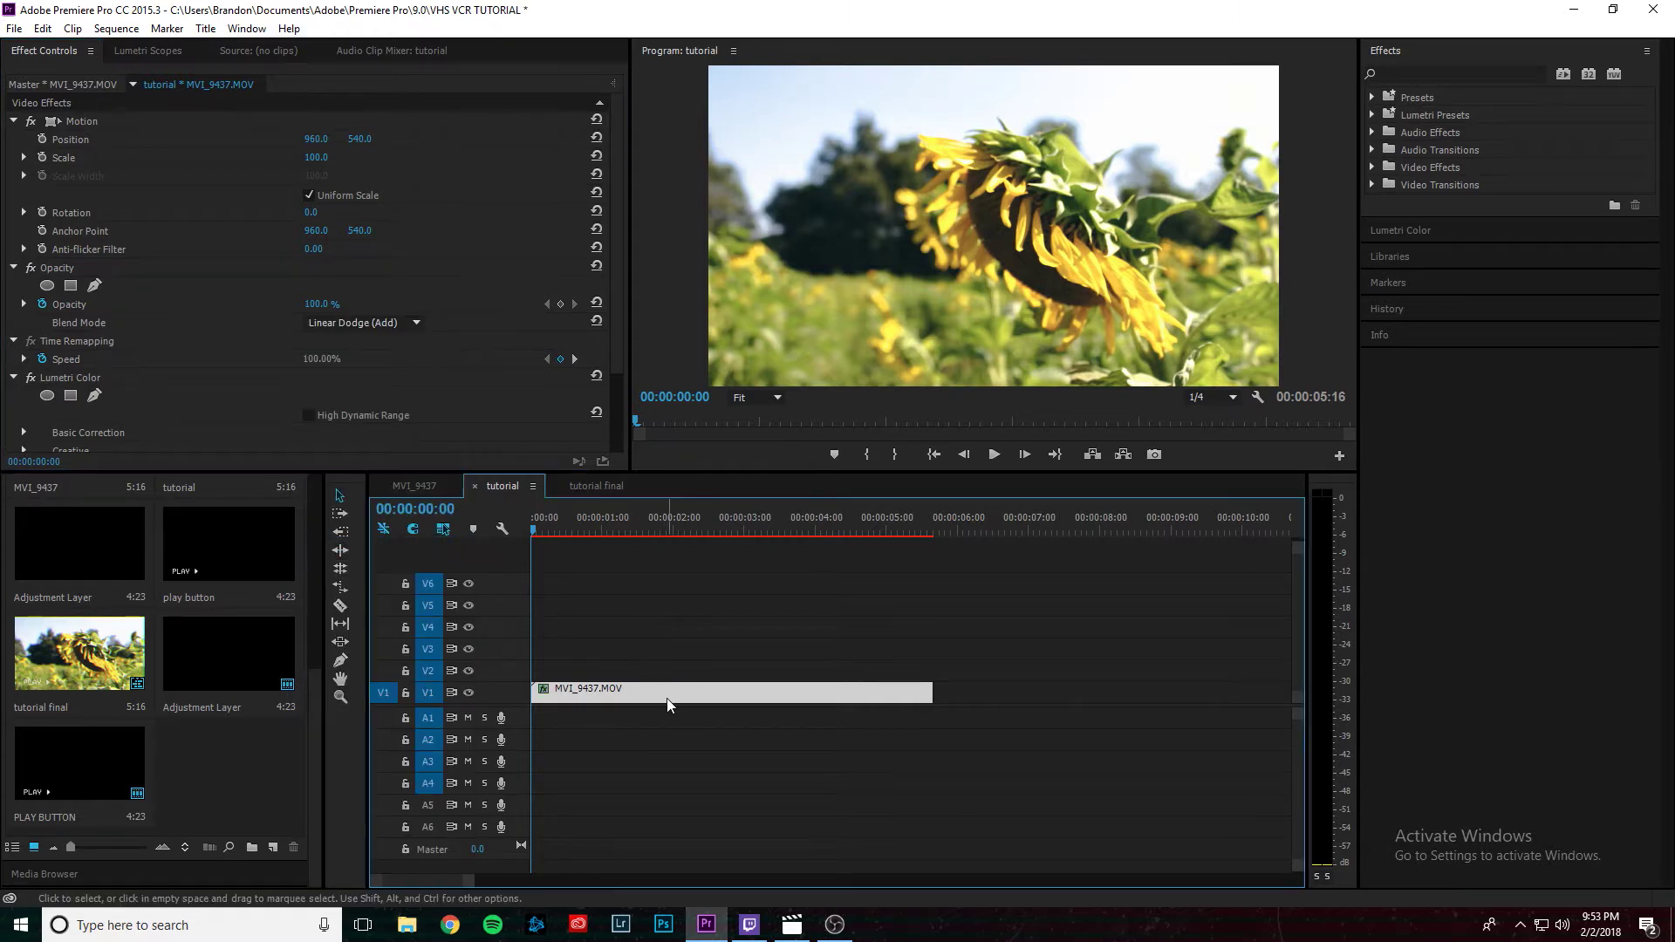
Step: Apply Color Balance (RGB) to the sunflower clip and copy it onto V2
left_click(1431, 74)
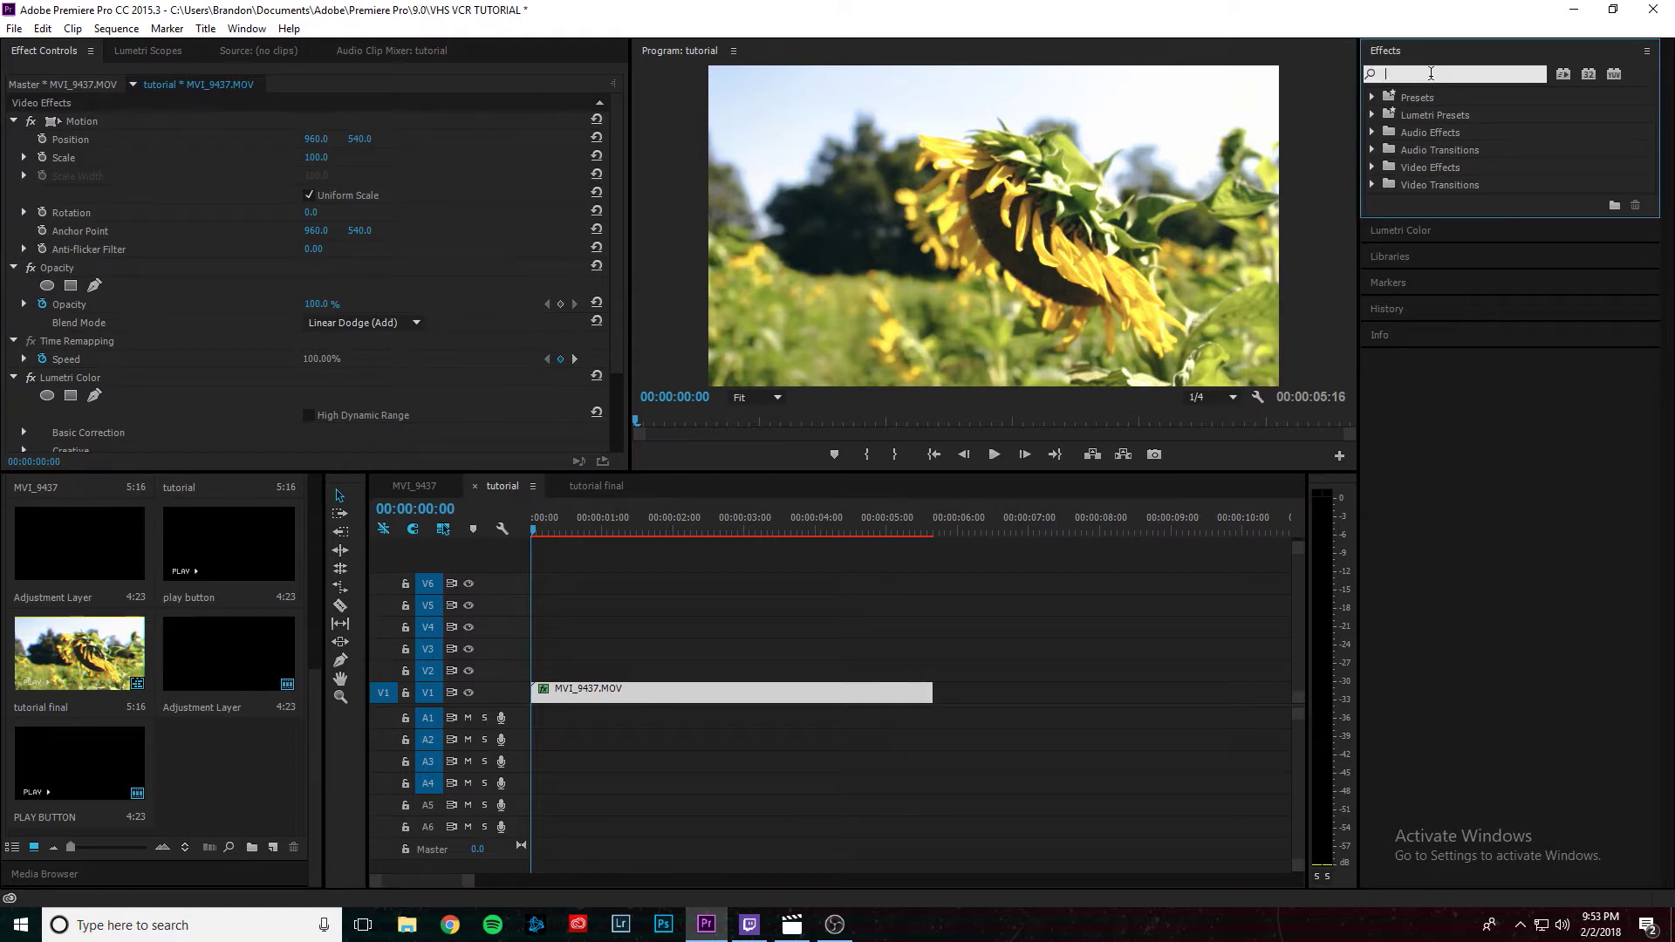
type("COL")
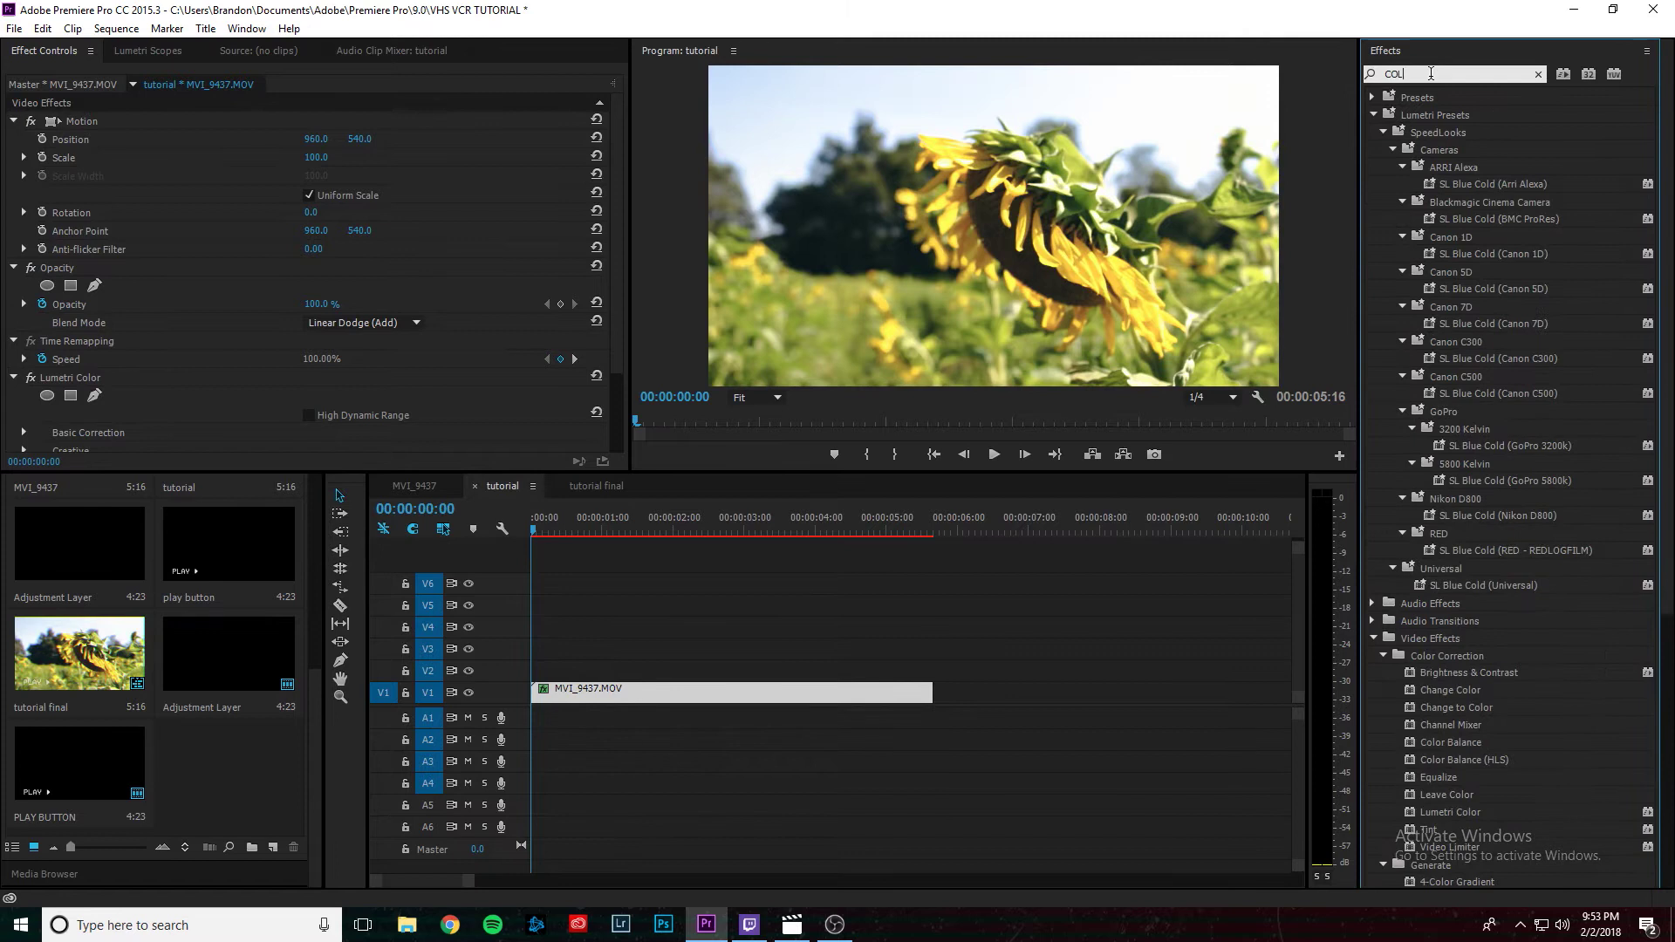
type("OR BALANCE")
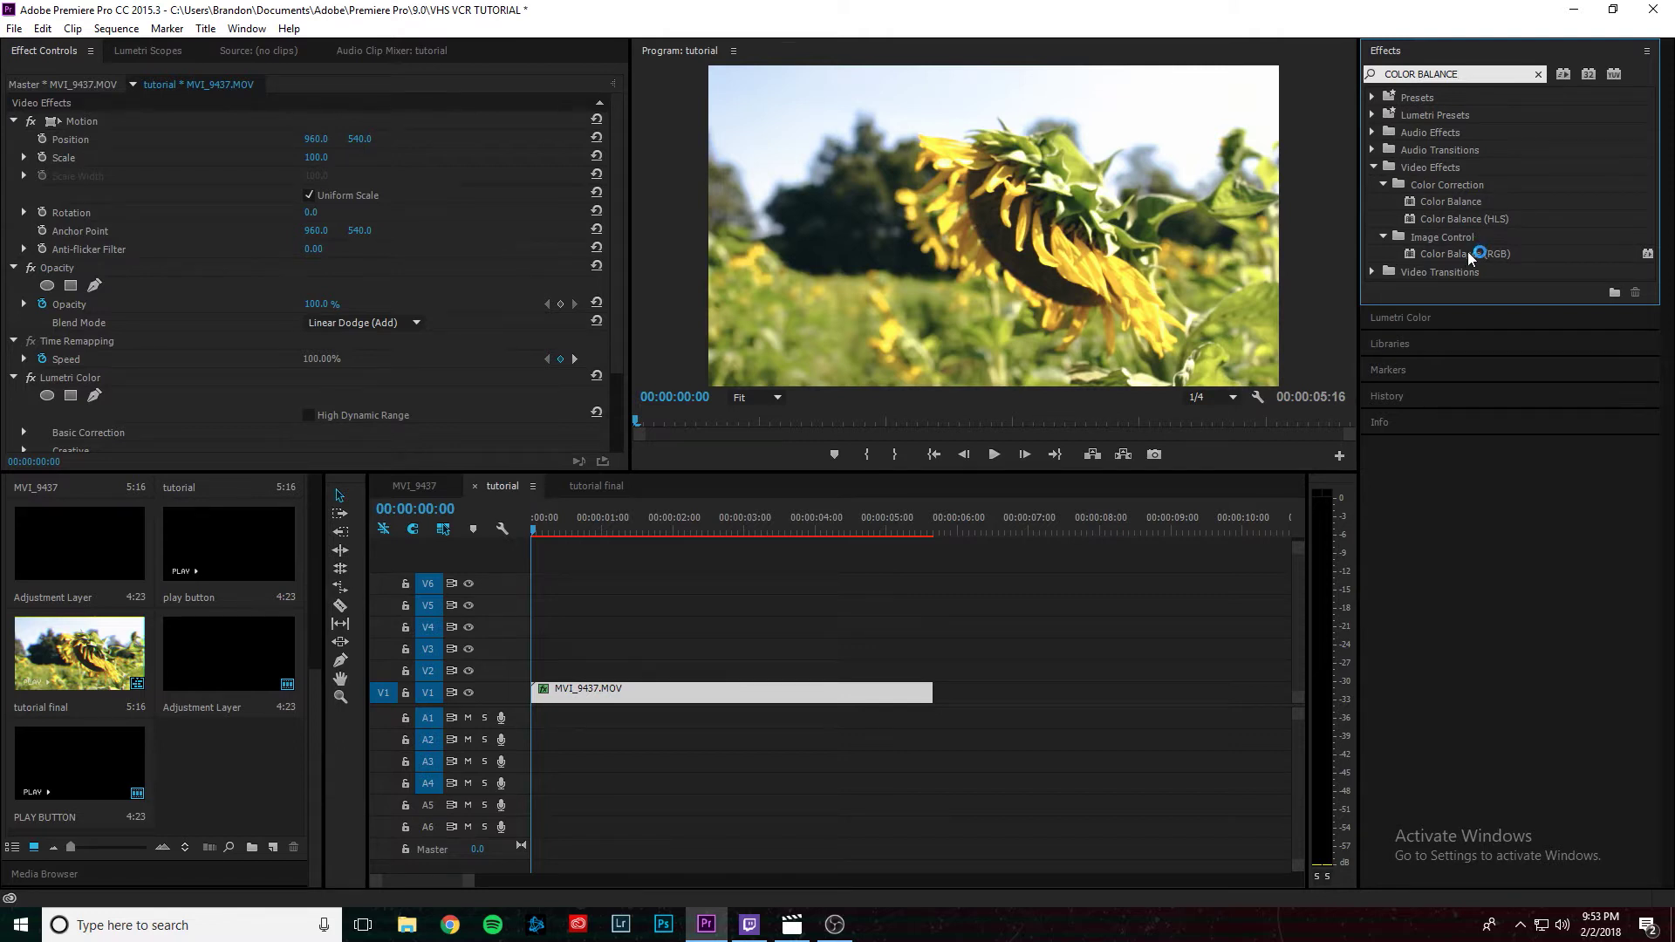
left_click_drag(1467, 251, 643, 691)
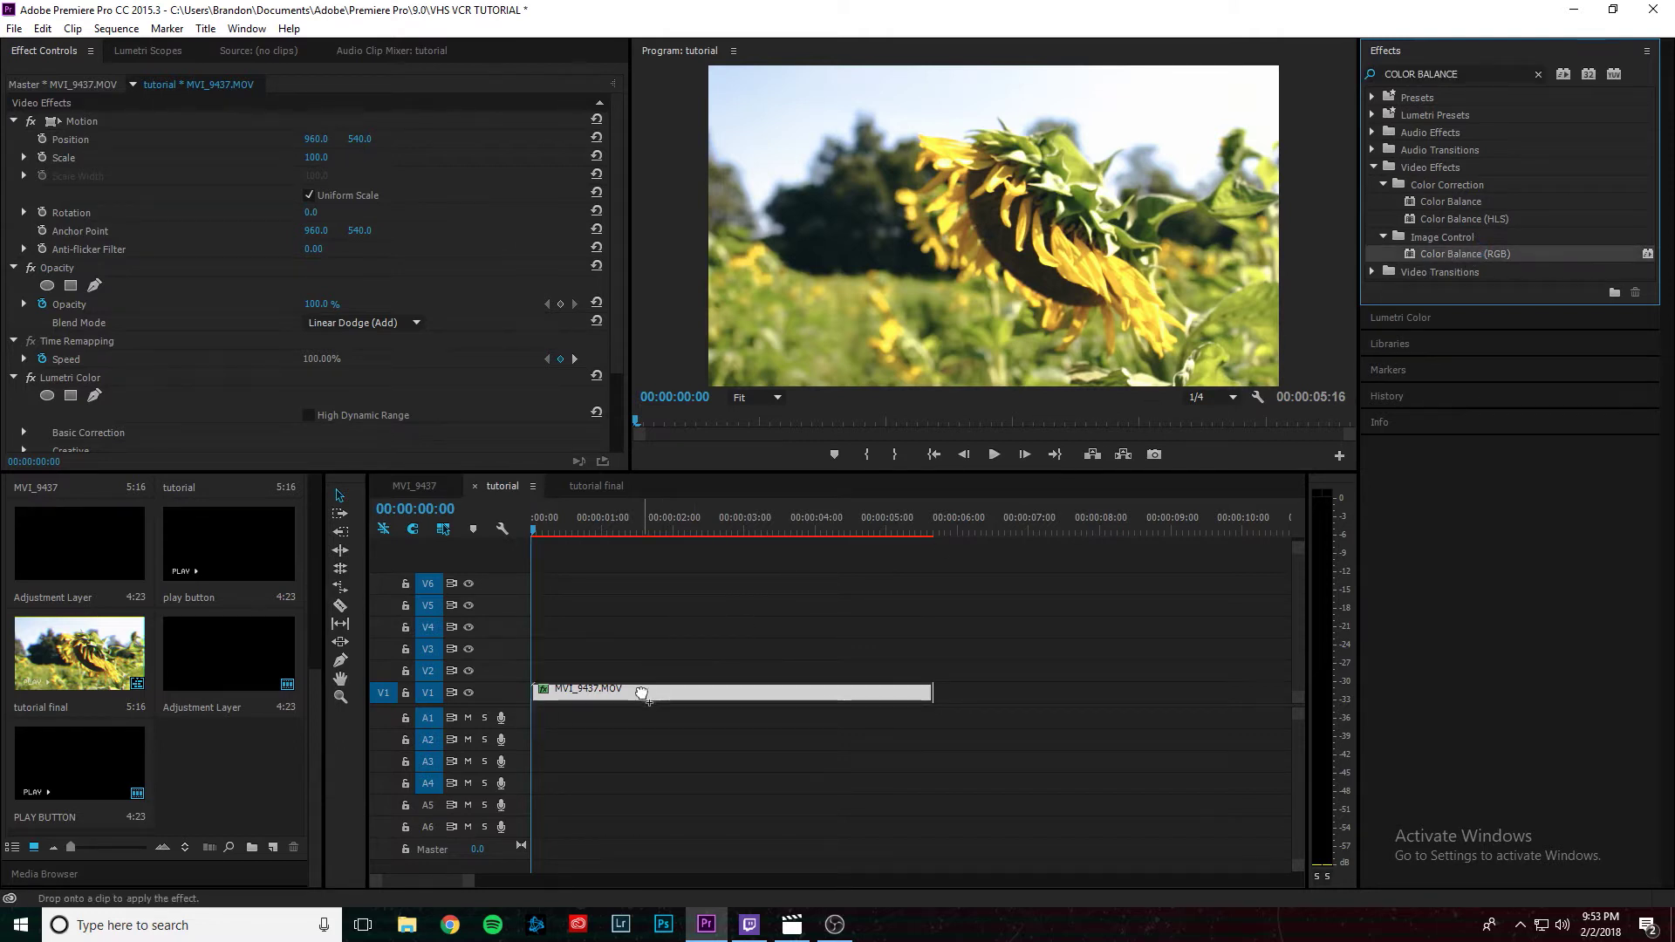
scroll(438, 260, "down", 5)
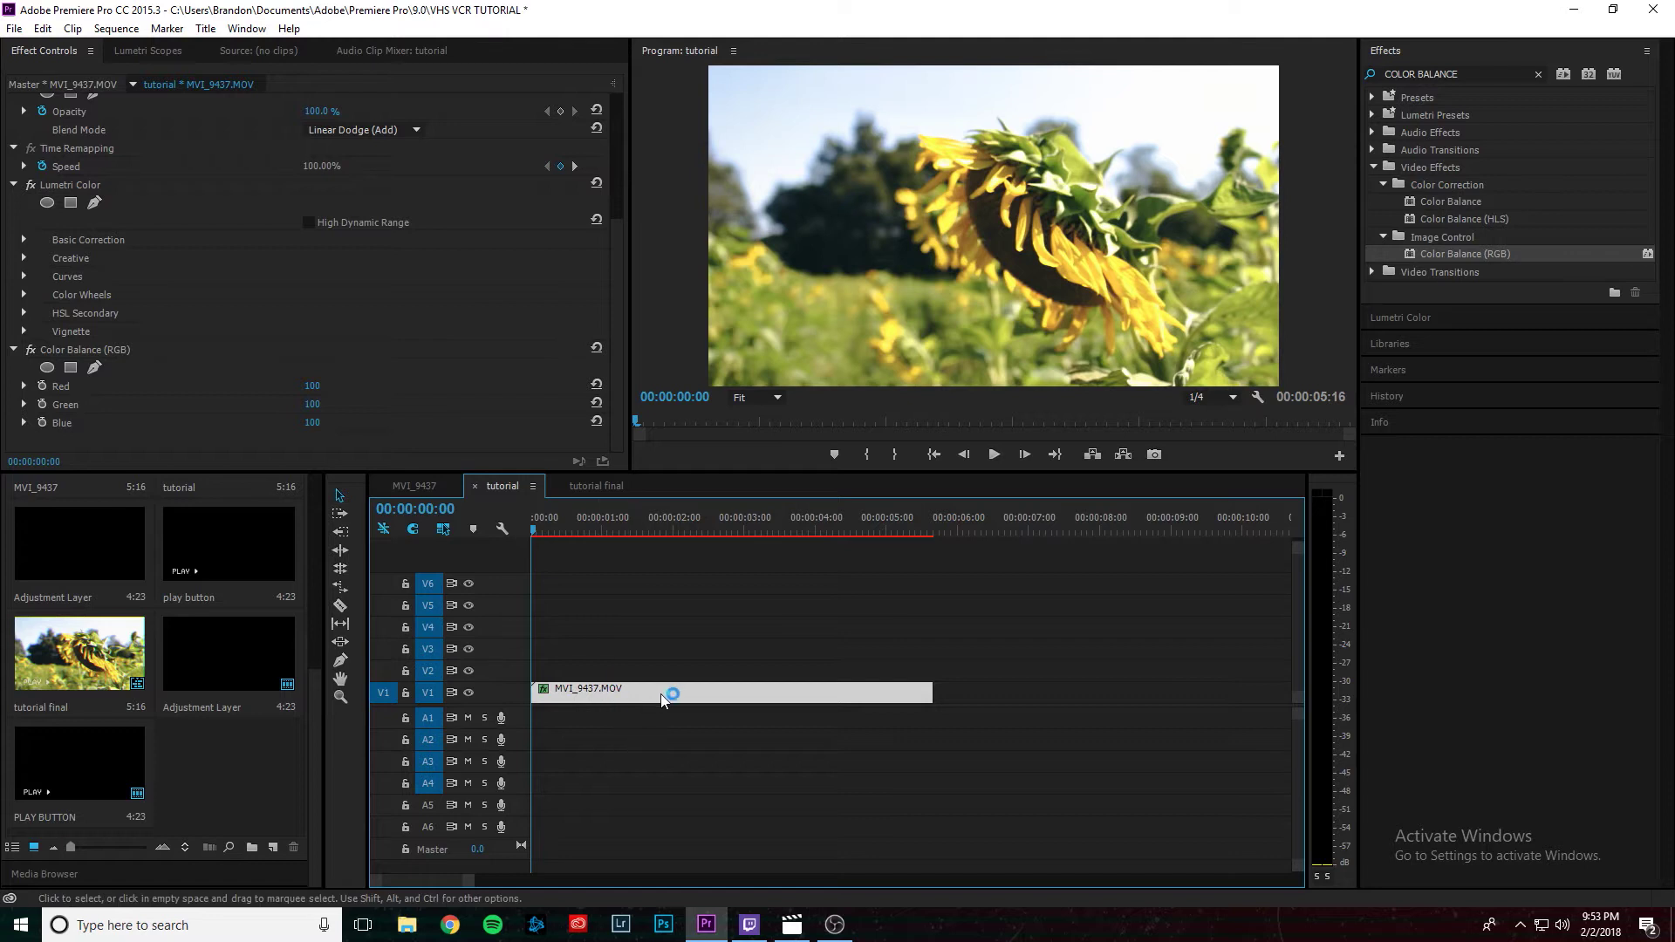
left_click_drag(666, 700, 656, 652)
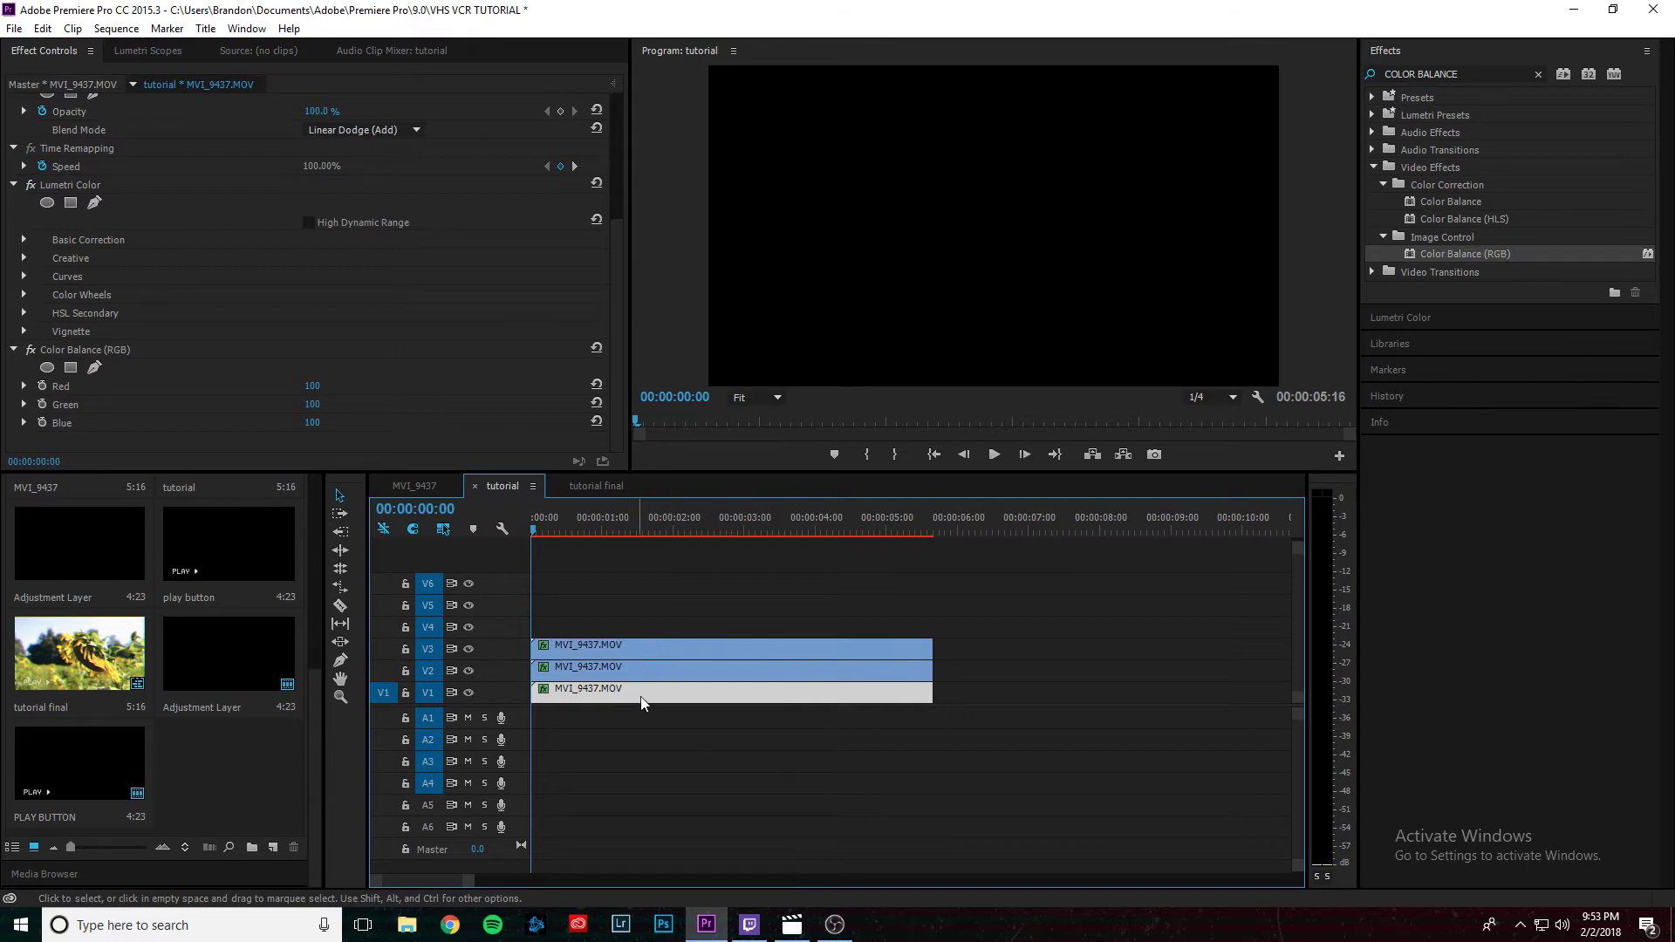
Step: Set the V1 clip's Color Balance (RGB) Green and Red to 0, keeping only blue
left_click(535, 521)
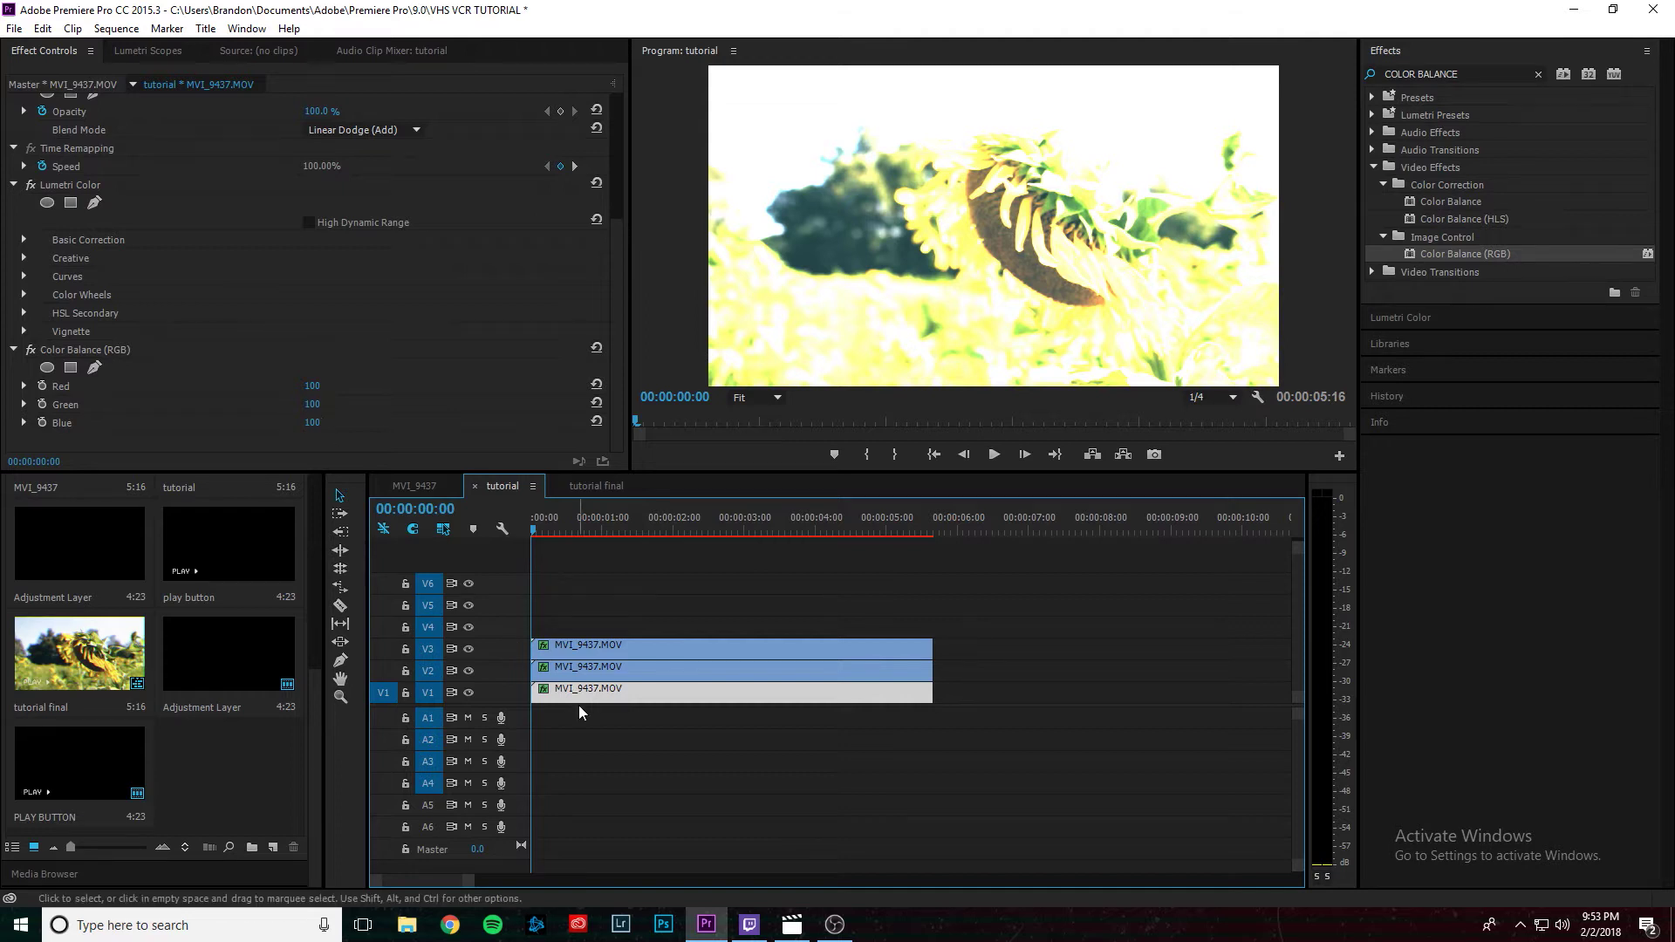
left_click_drag(323, 405, 315, 404)
left_click(316, 404)
type("0")
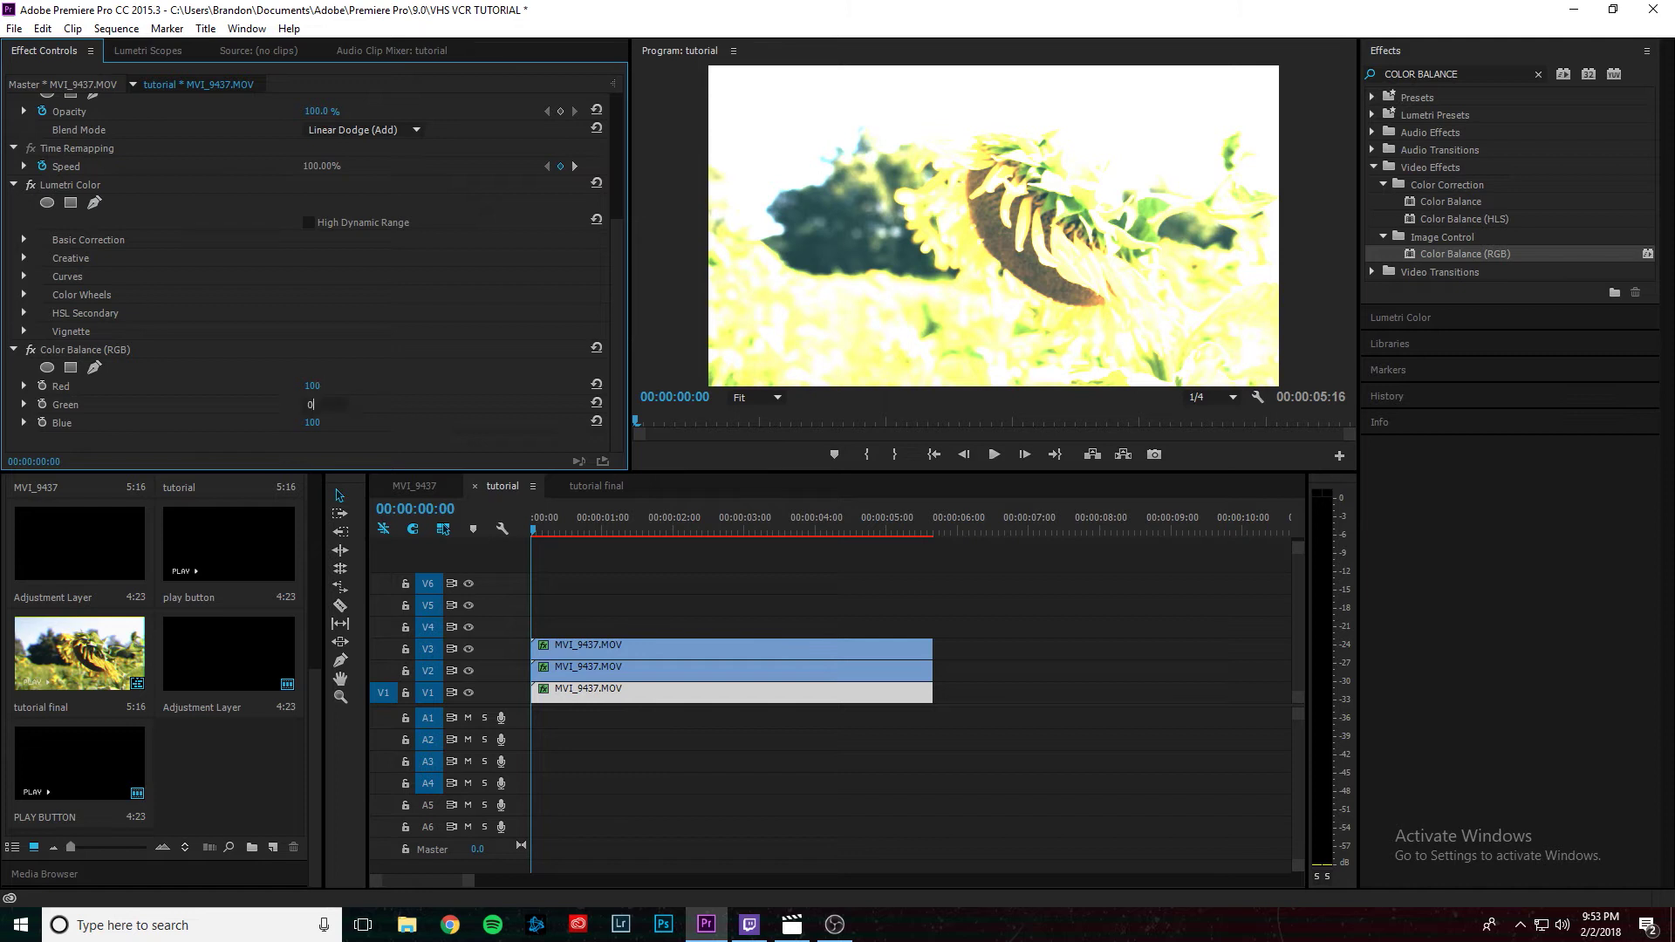
left_click(327, 386)
type("0")
key("Return")
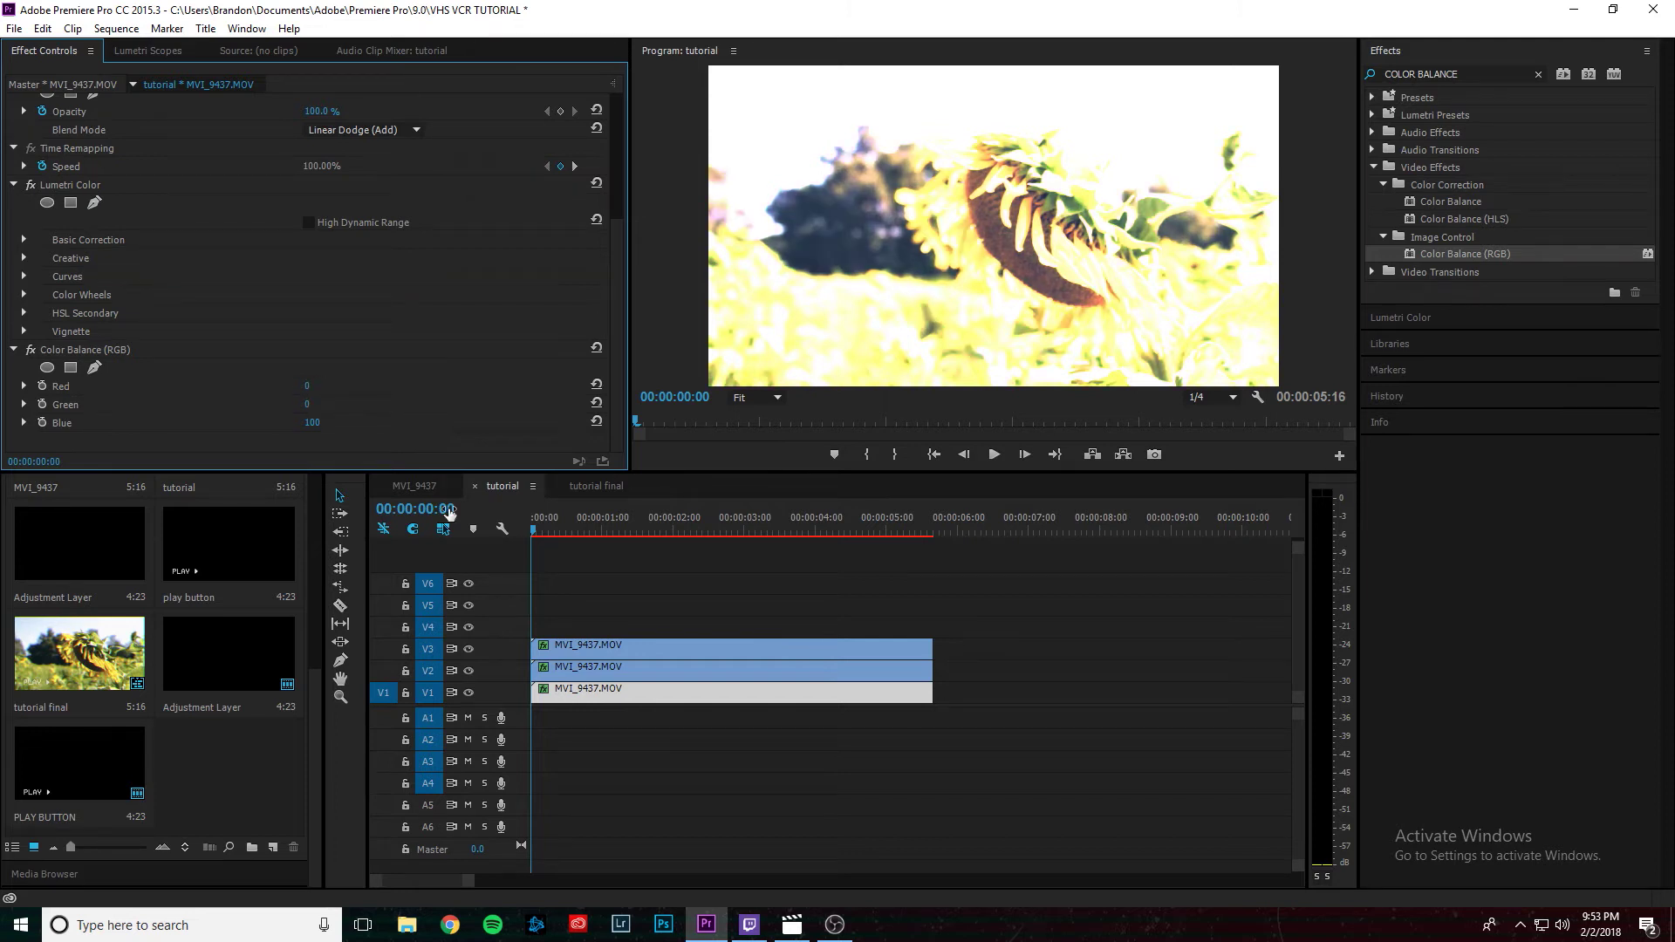
Step: Set the V2 copy's Color Balance Green and Blue values to 100
left_click(583, 675)
scroll(270, 336, "down", 2)
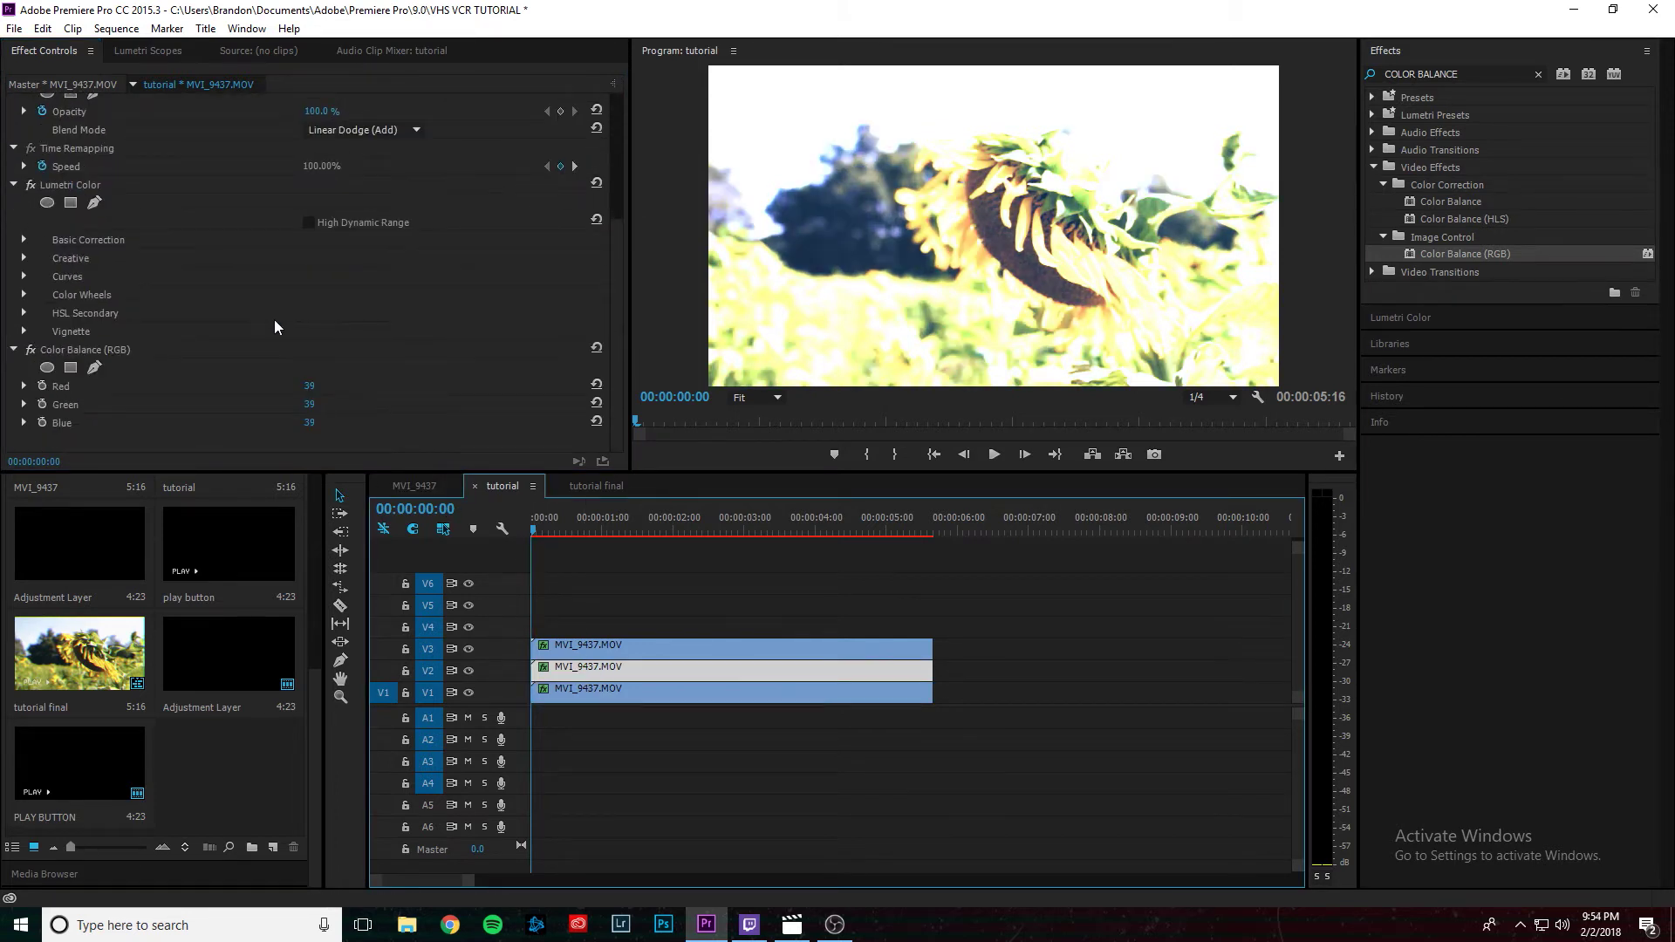
left_click(310, 386)
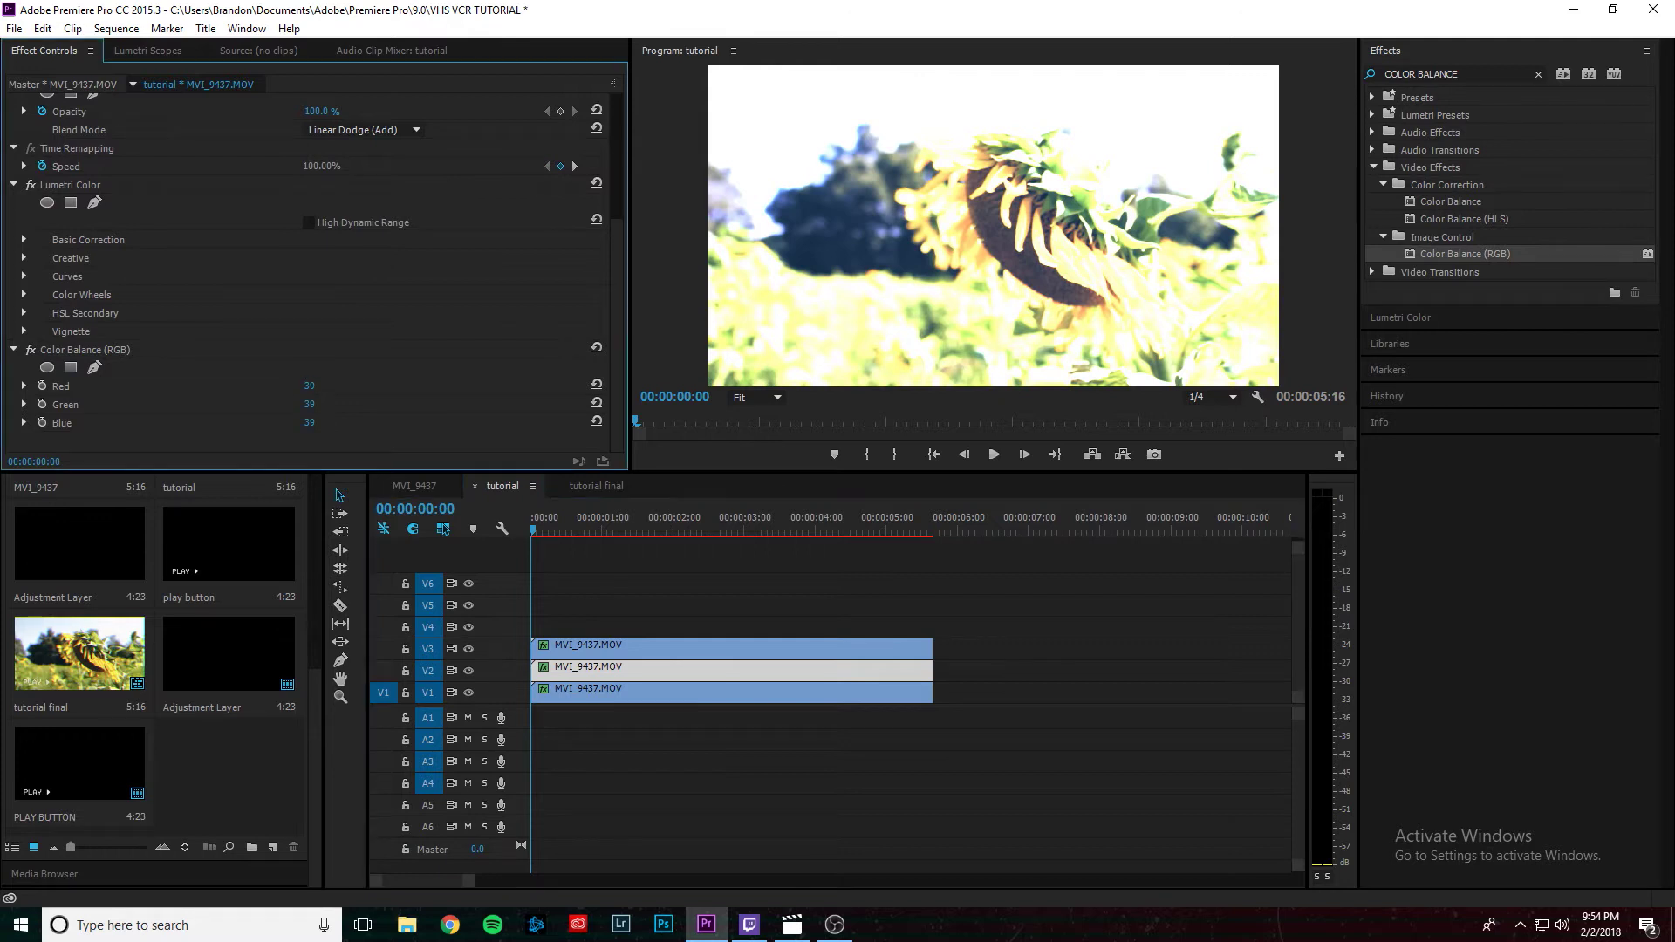
key("Tab")
type("100")
key("Tab")
type("100")
key("Return")
Step: Set the V3 copy's Color Balance to Red 100, Green 0, Blue 0
left_click(658, 646)
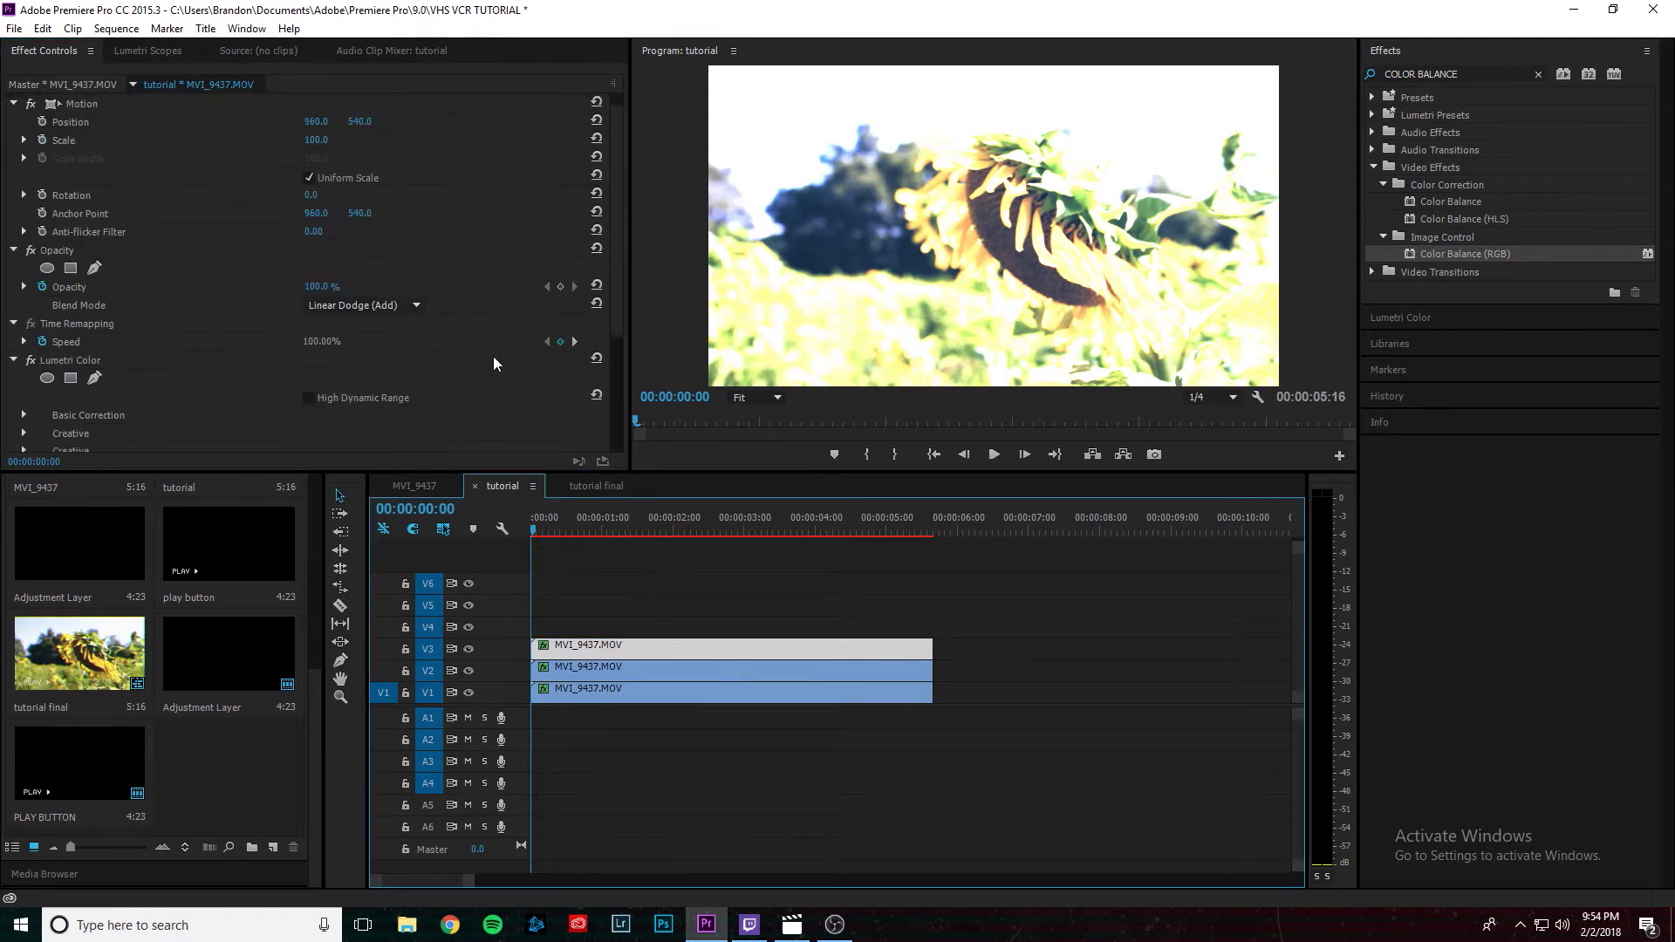
scroll(489, 349, "down", 4)
left_click(306, 404)
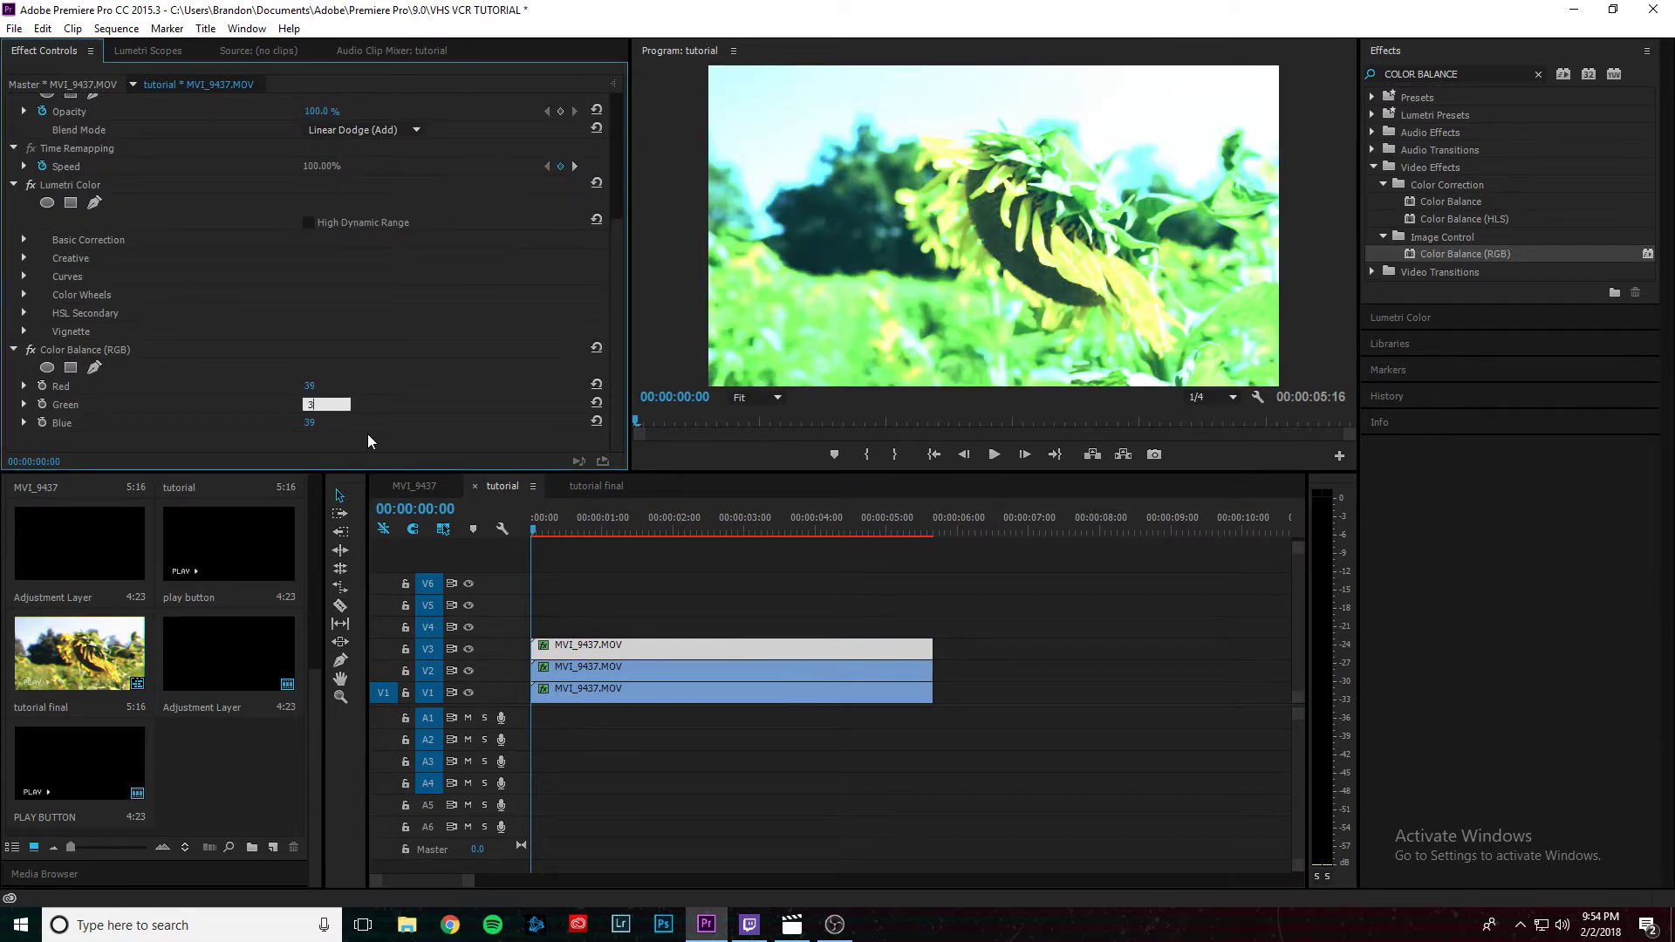
key("BackSpace")
key("BackSpace")
type("0")
key("Return")
left_click(311, 422)
type("1000")
key("BackSpace")
key("BackSpace")
key("BackSpace")
key("BackSpace")
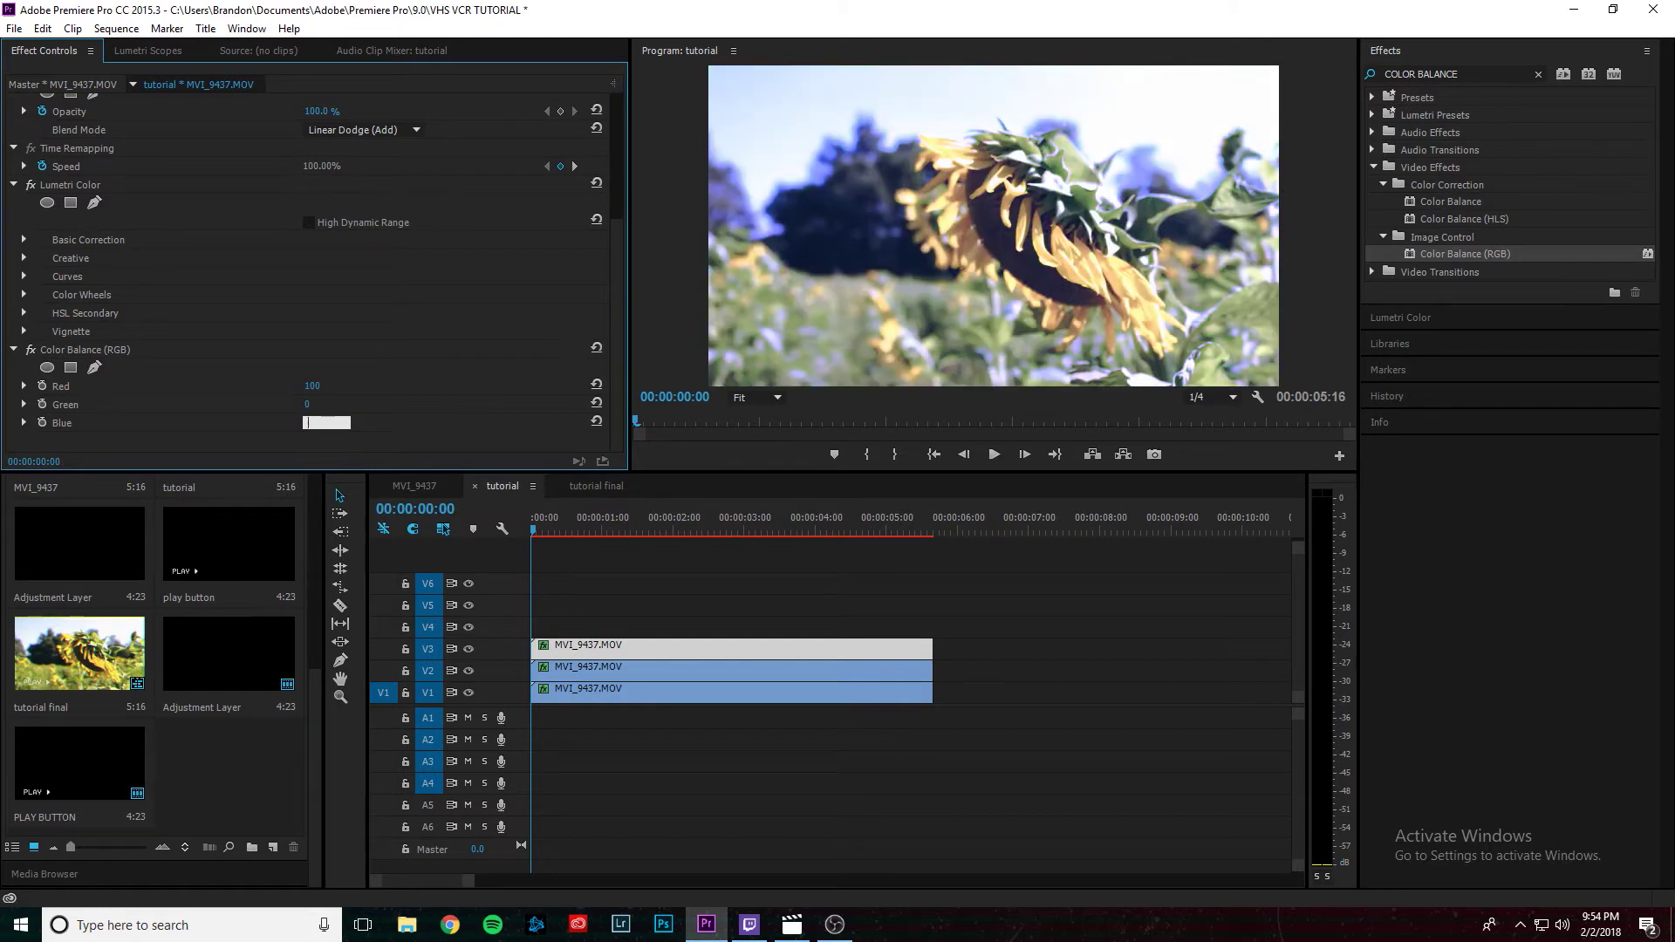
type("0")
key("Return")
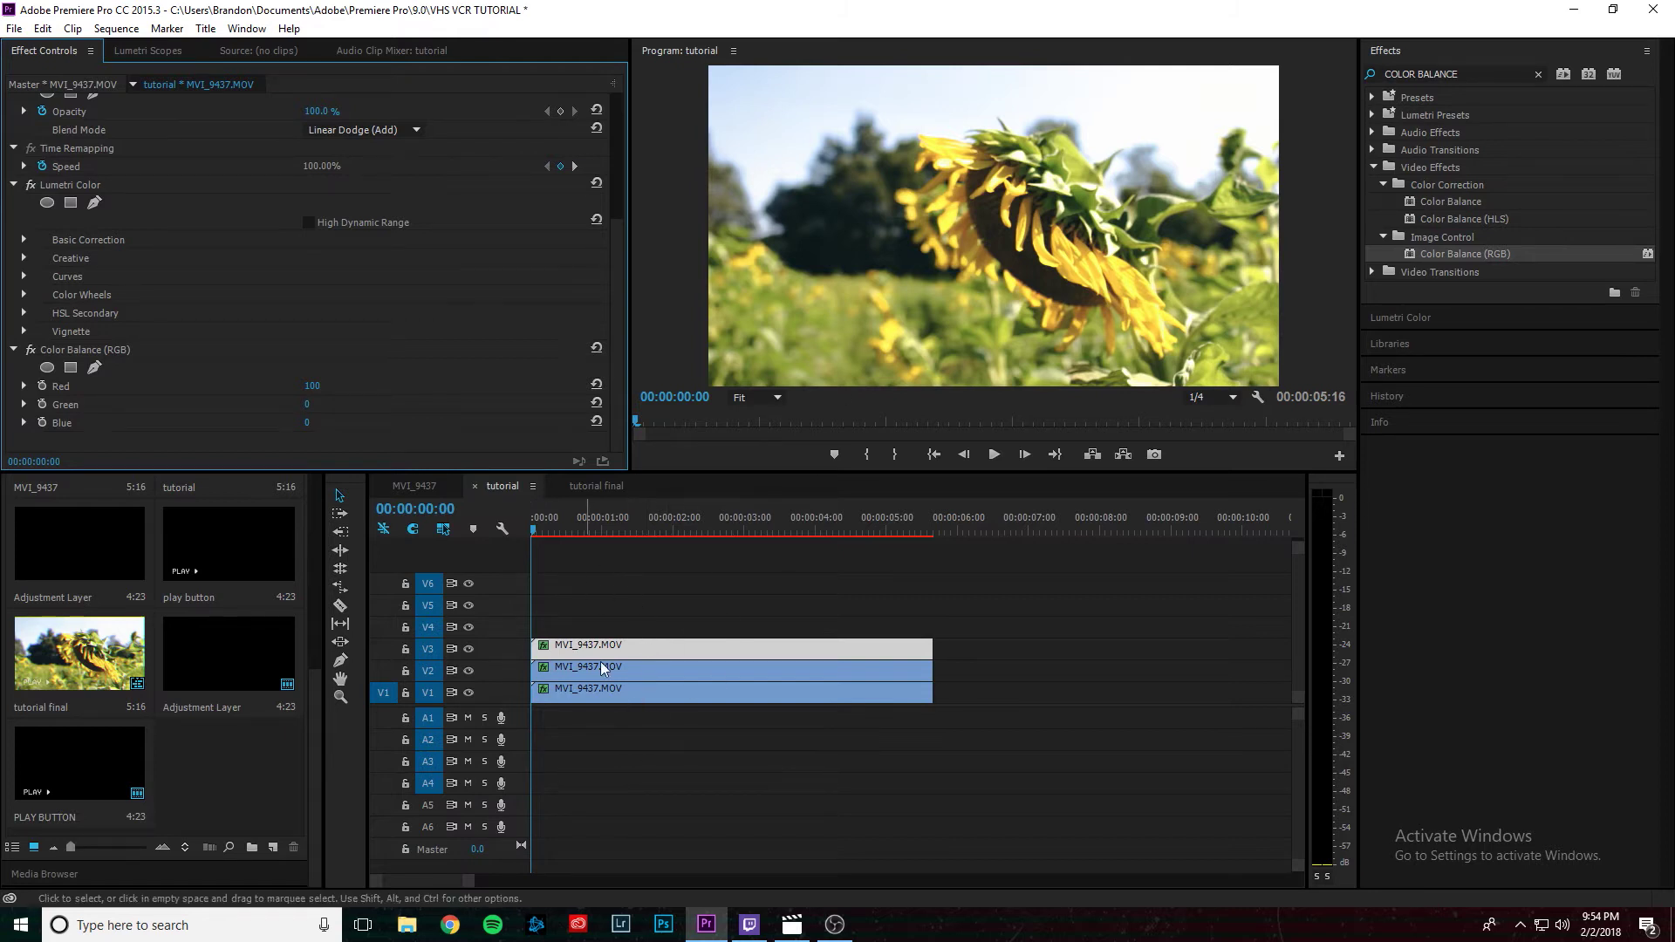
Step: Shift the red V3 copy's Motion Position X to 949
left_click(632, 648)
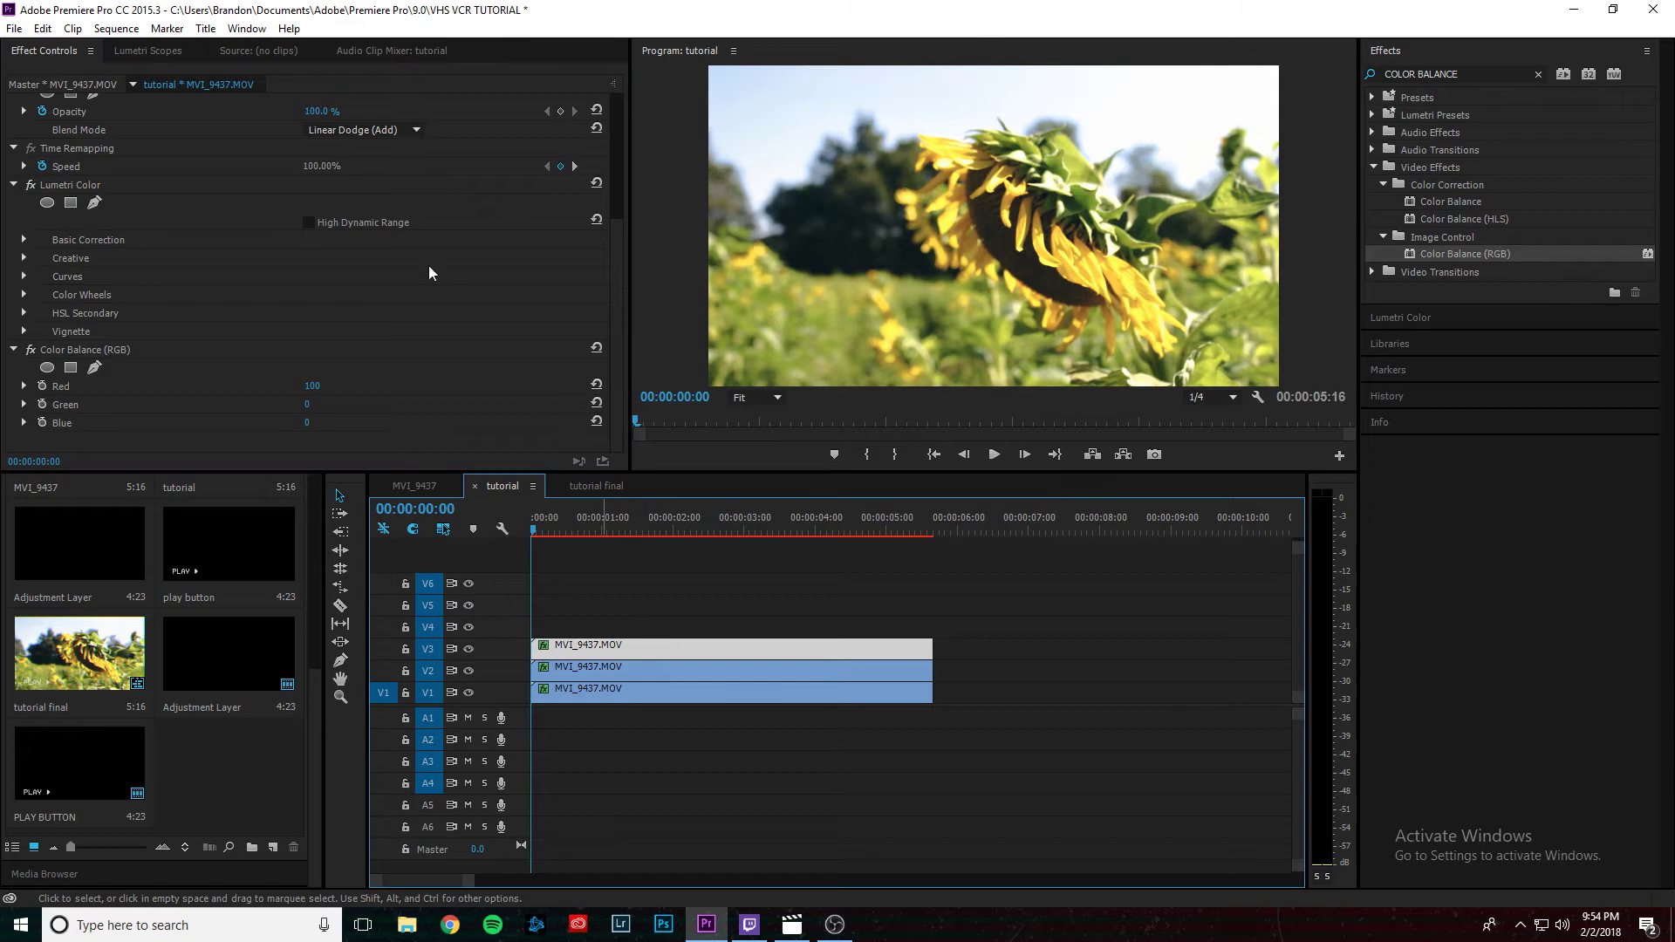
scroll(398, 321, "up", 5)
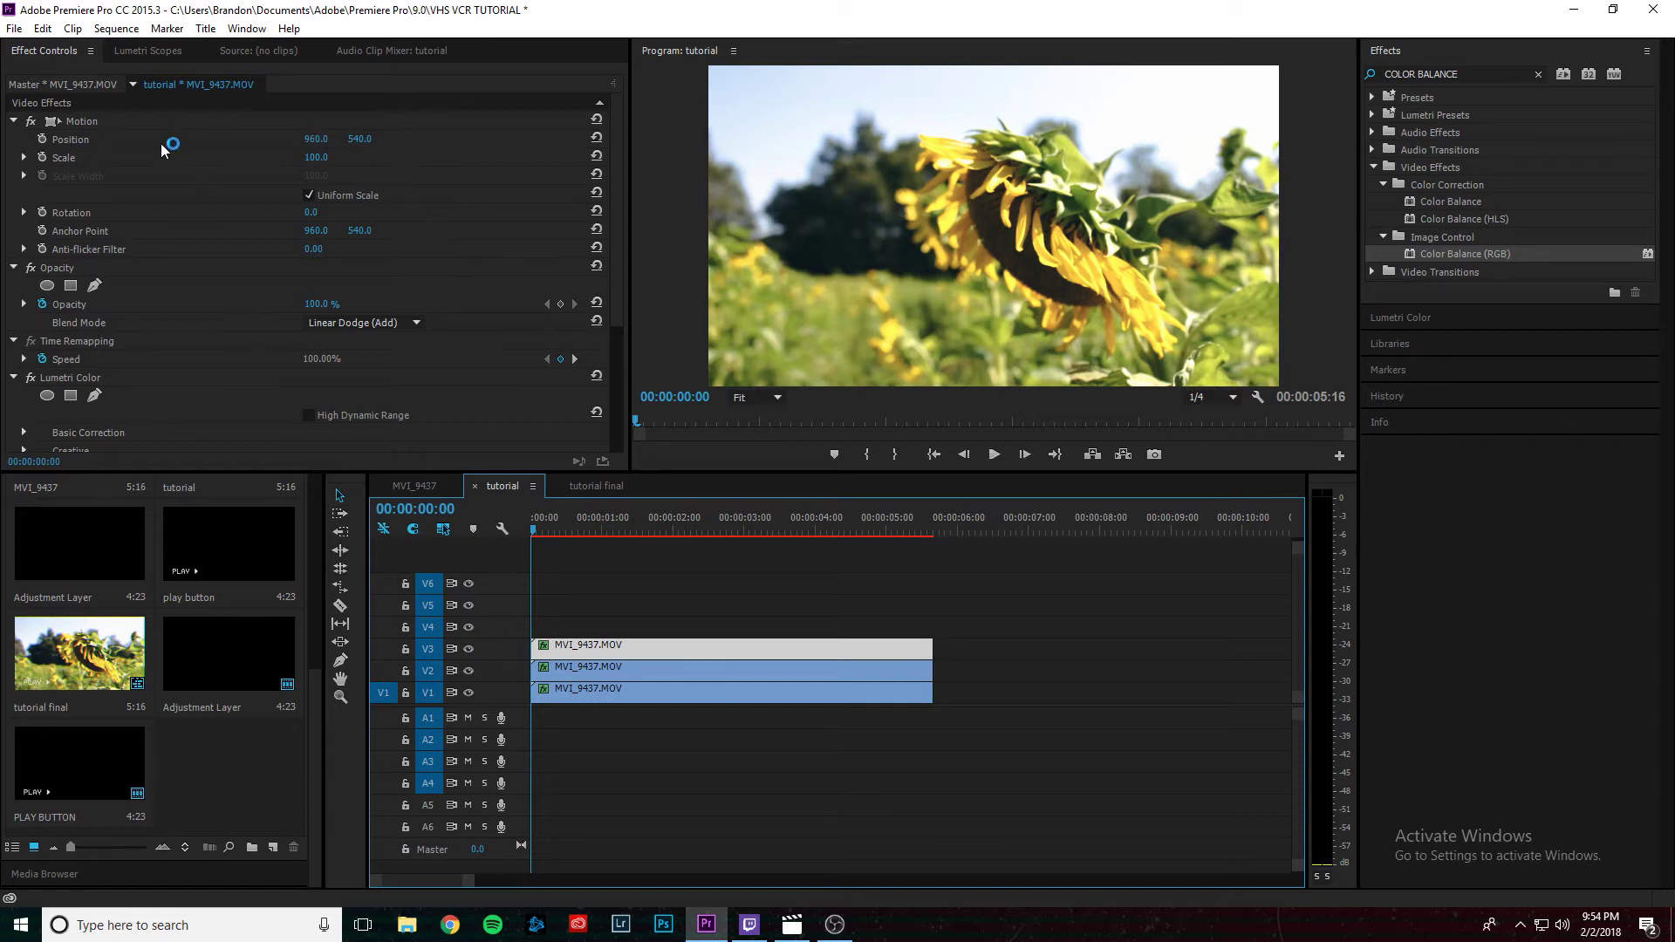
left_click(316, 138)
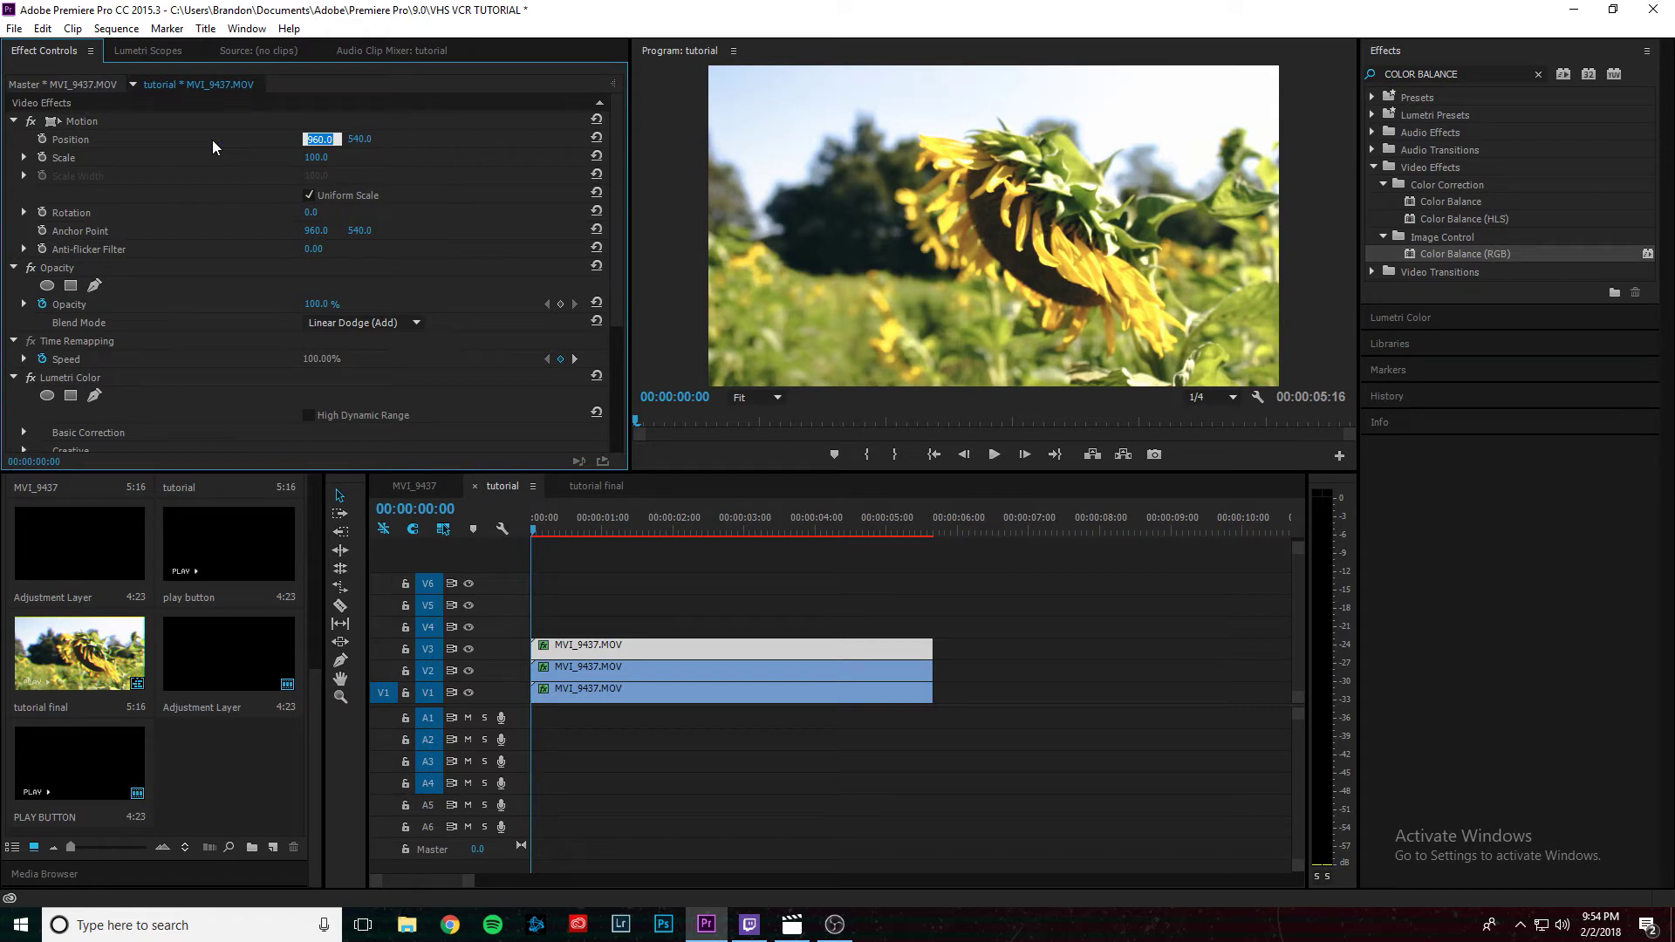
type("949")
left_click(332, 124)
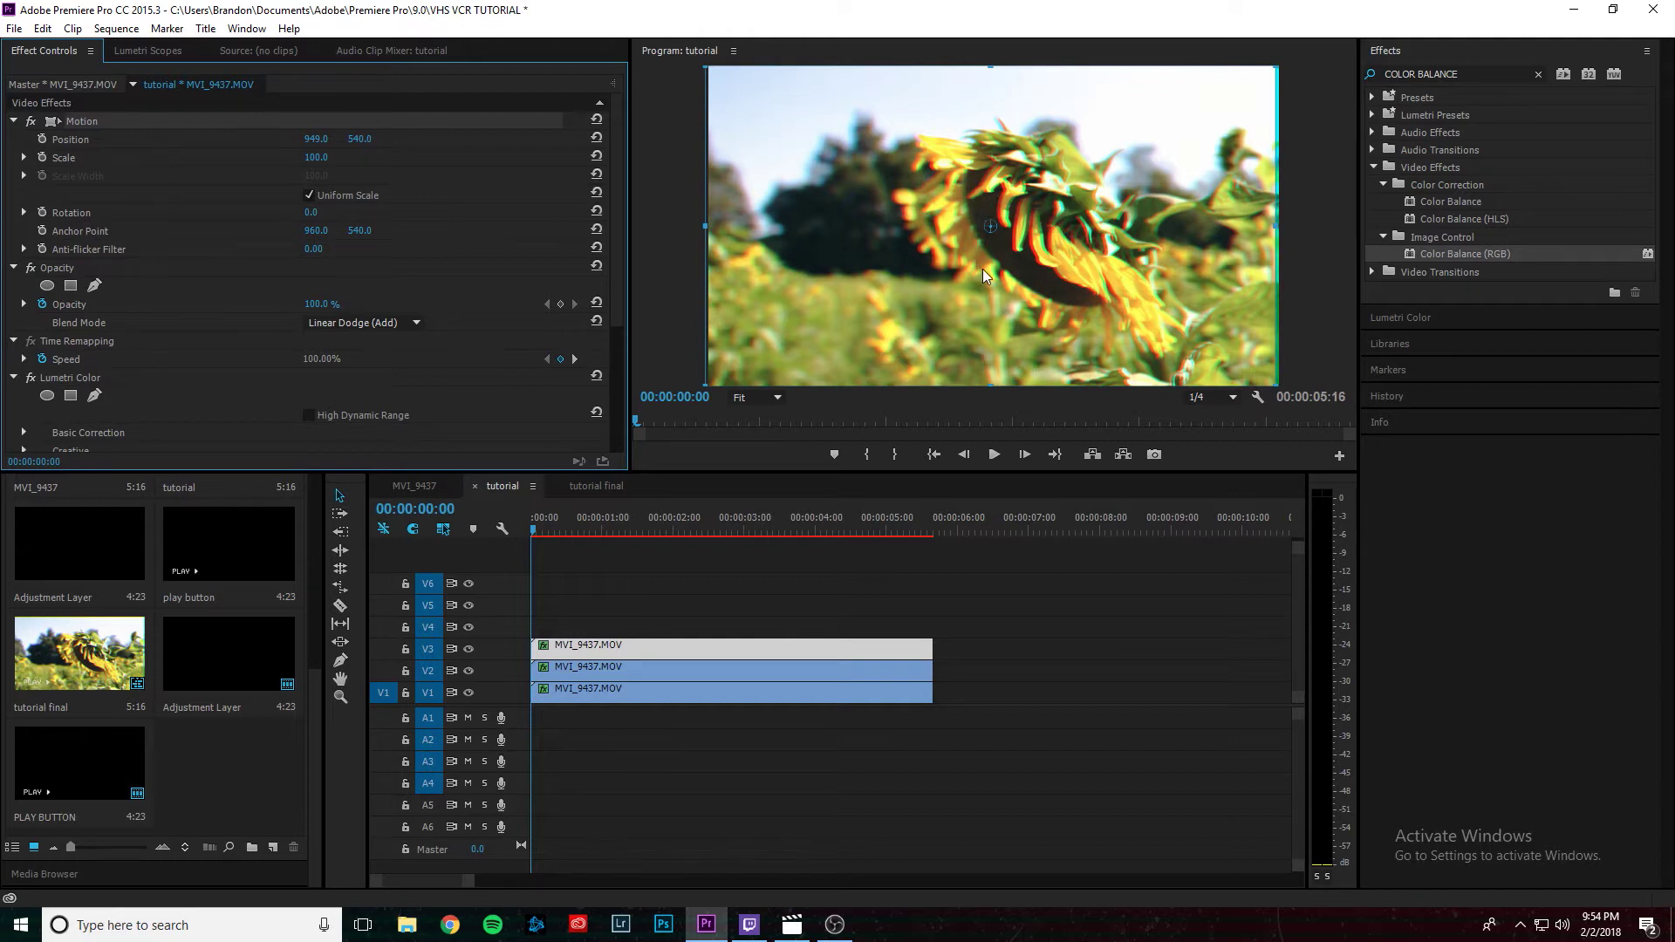
Step: Shift the blue V1 copy's Motion Position Y to 552
left_click(624, 694)
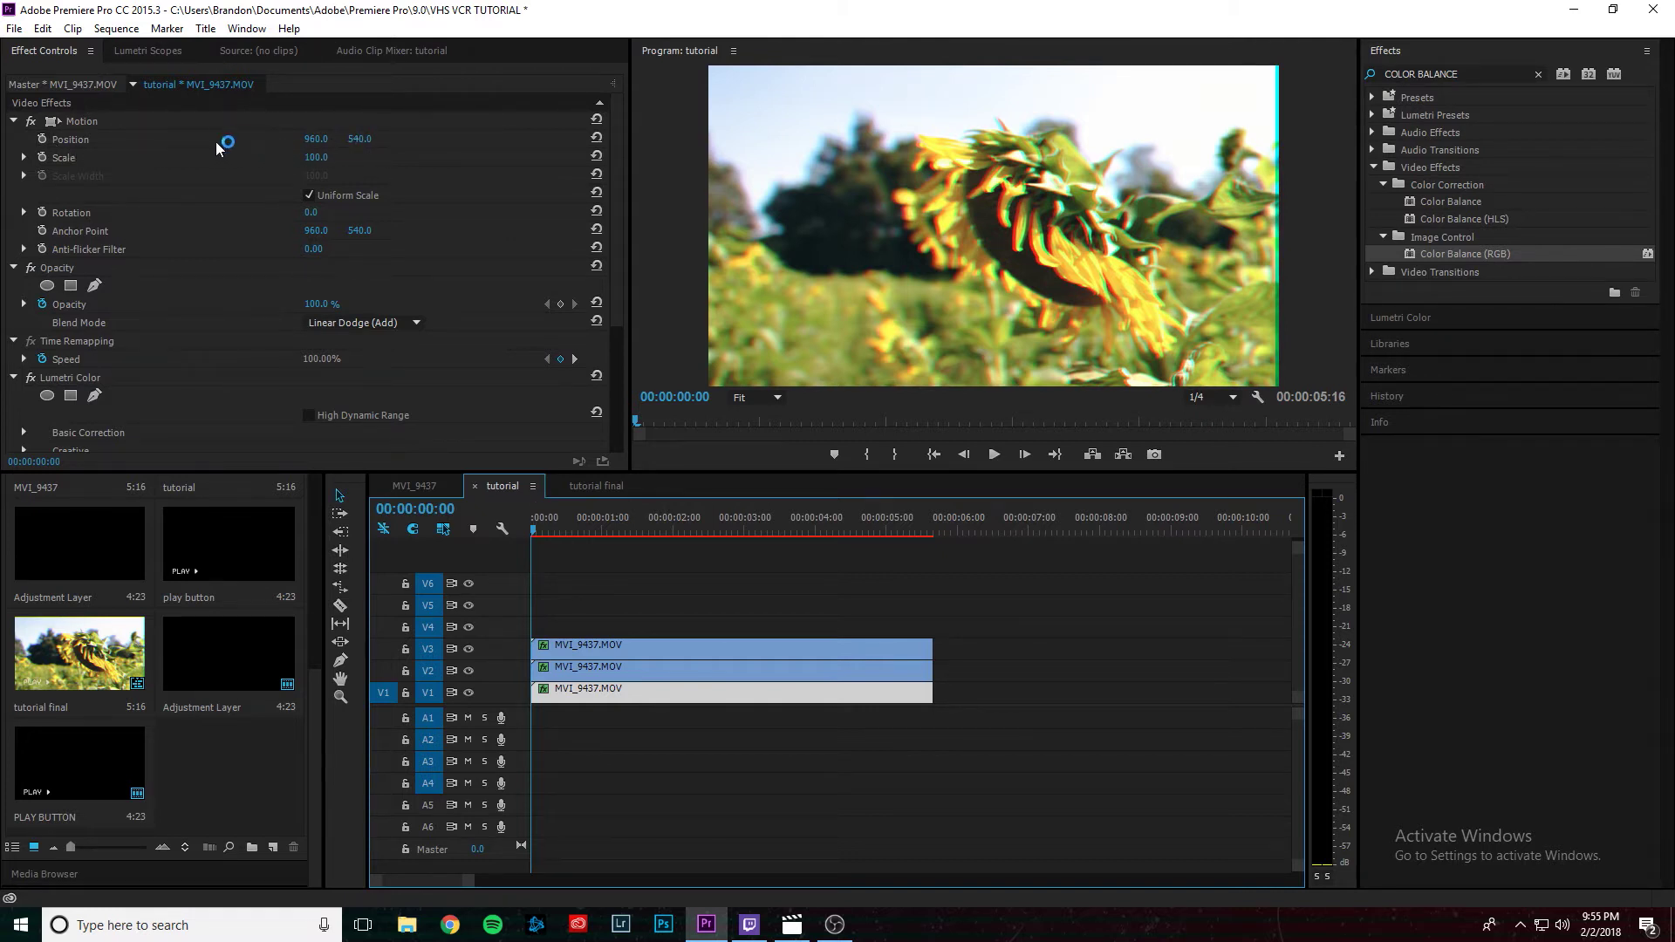
left_click(365, 138)
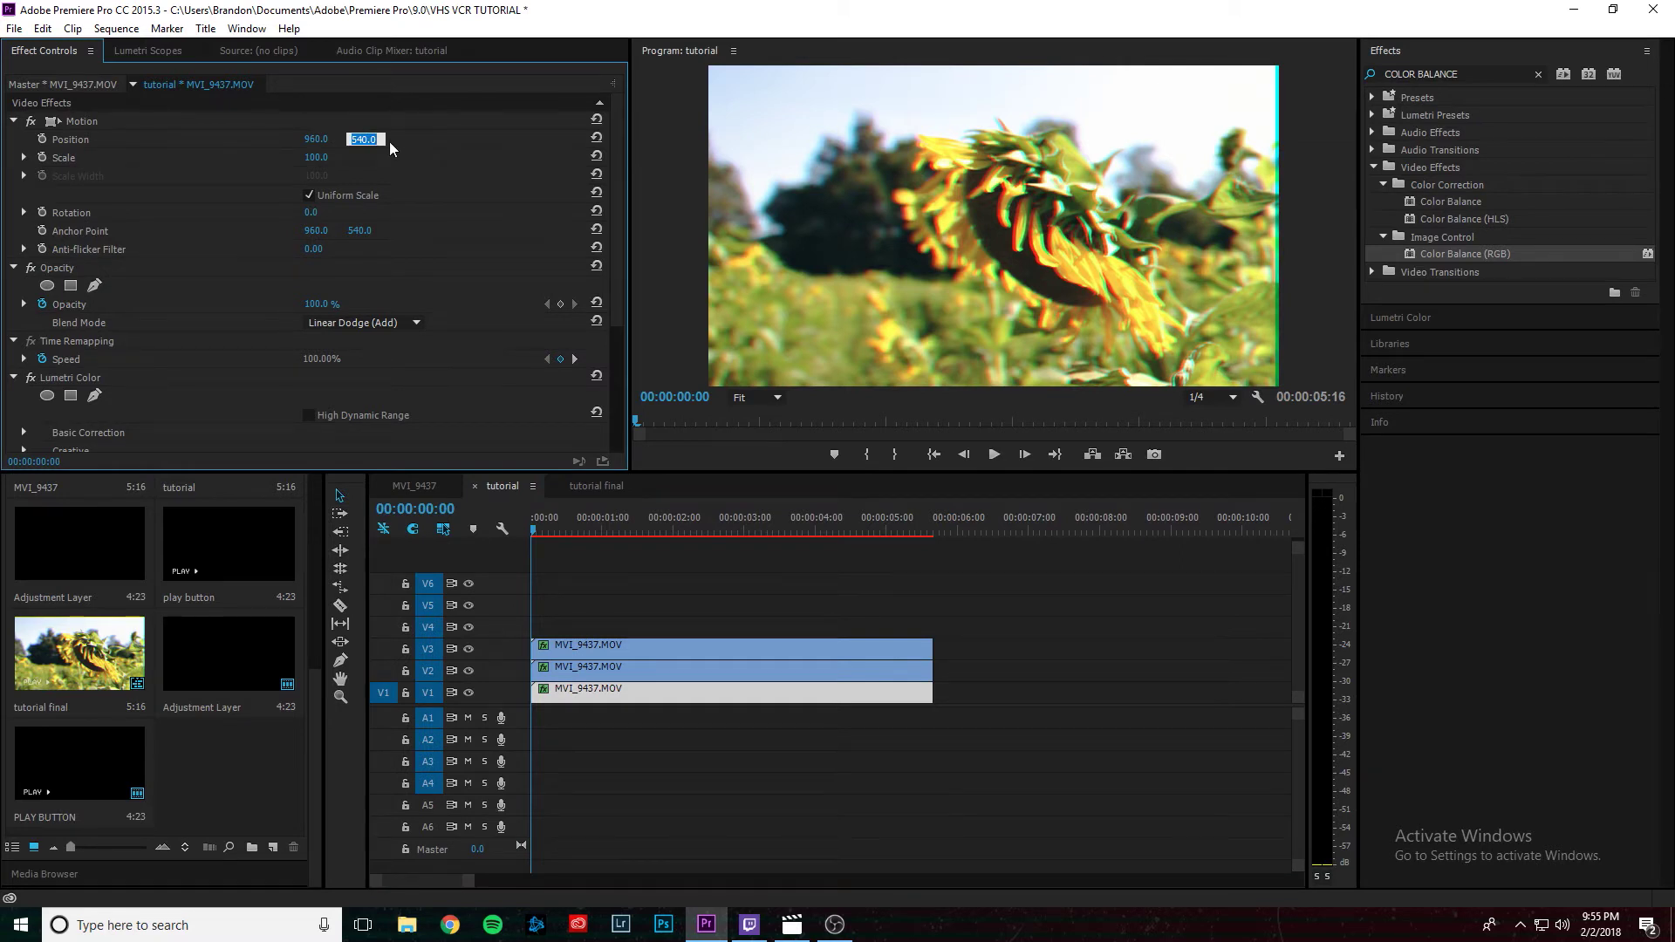
type("552")
key("Return")
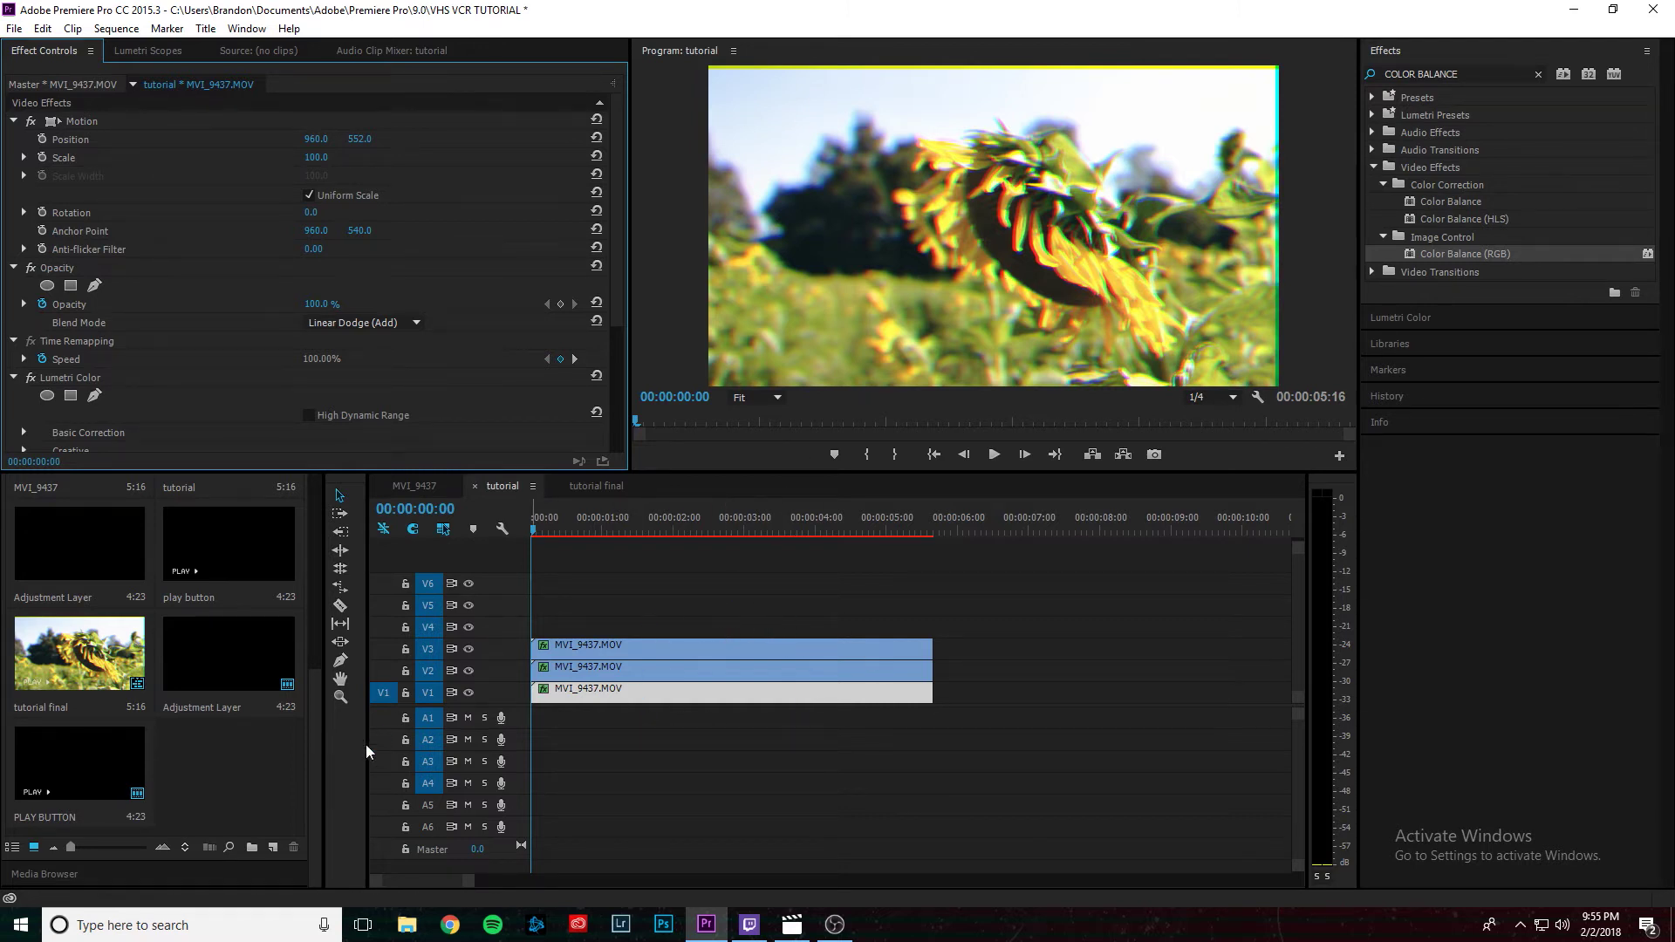
Step: Create a new Adjustment Layer in the Project panel with default video settings
left_click(279, 844)
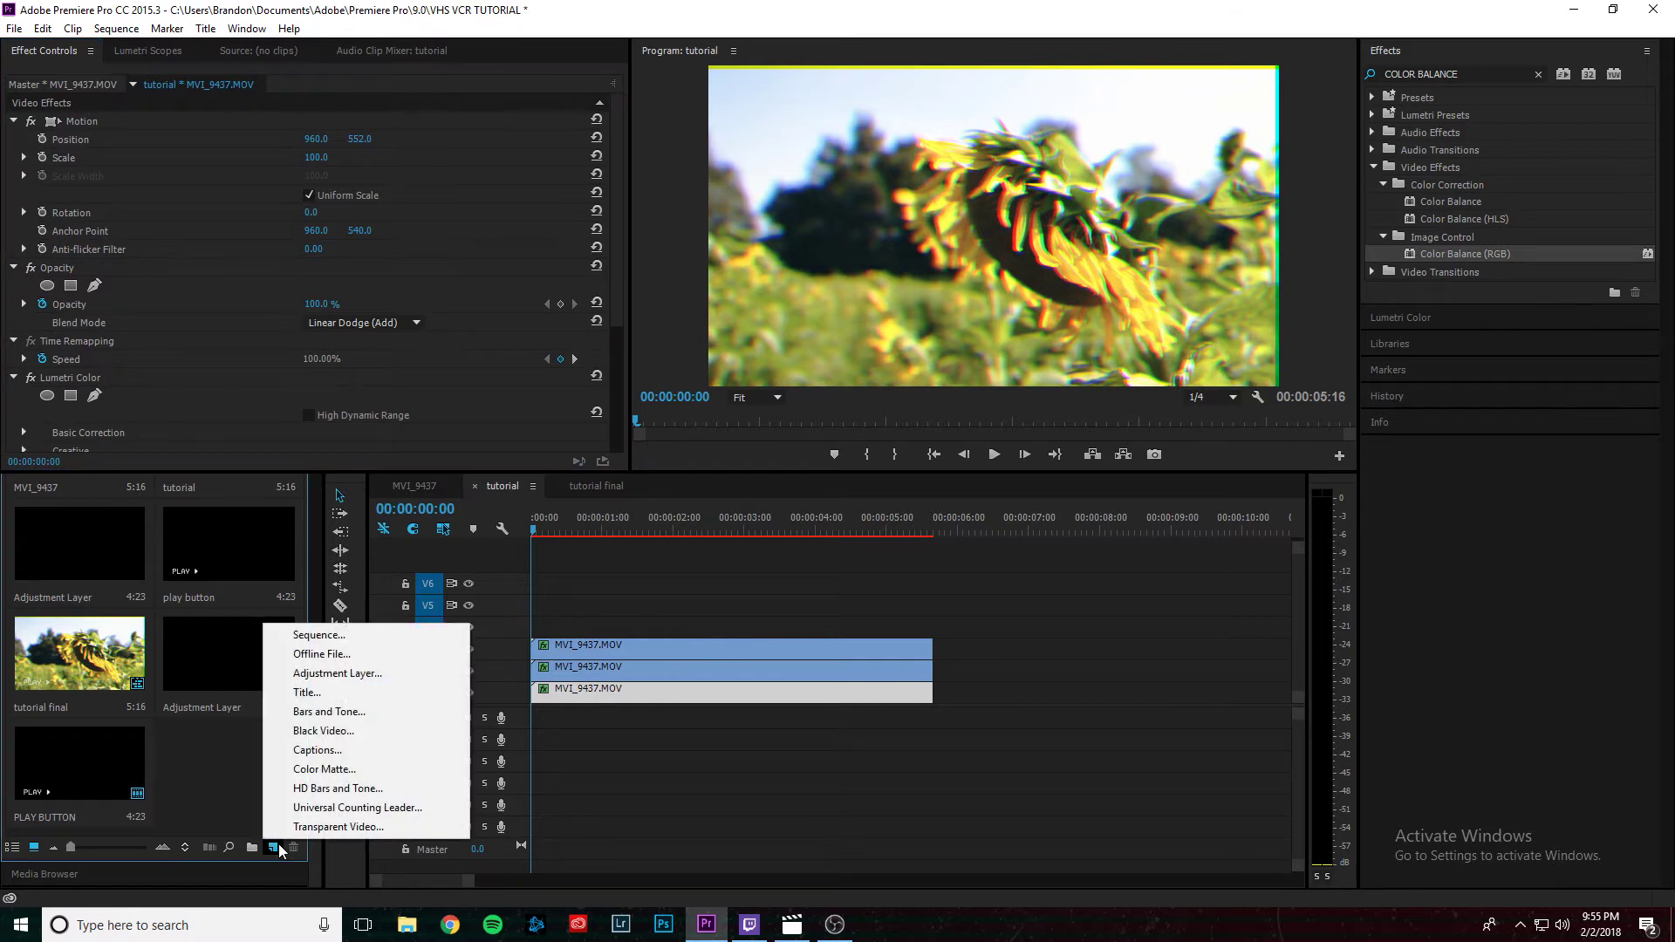
left_click(349, 681)
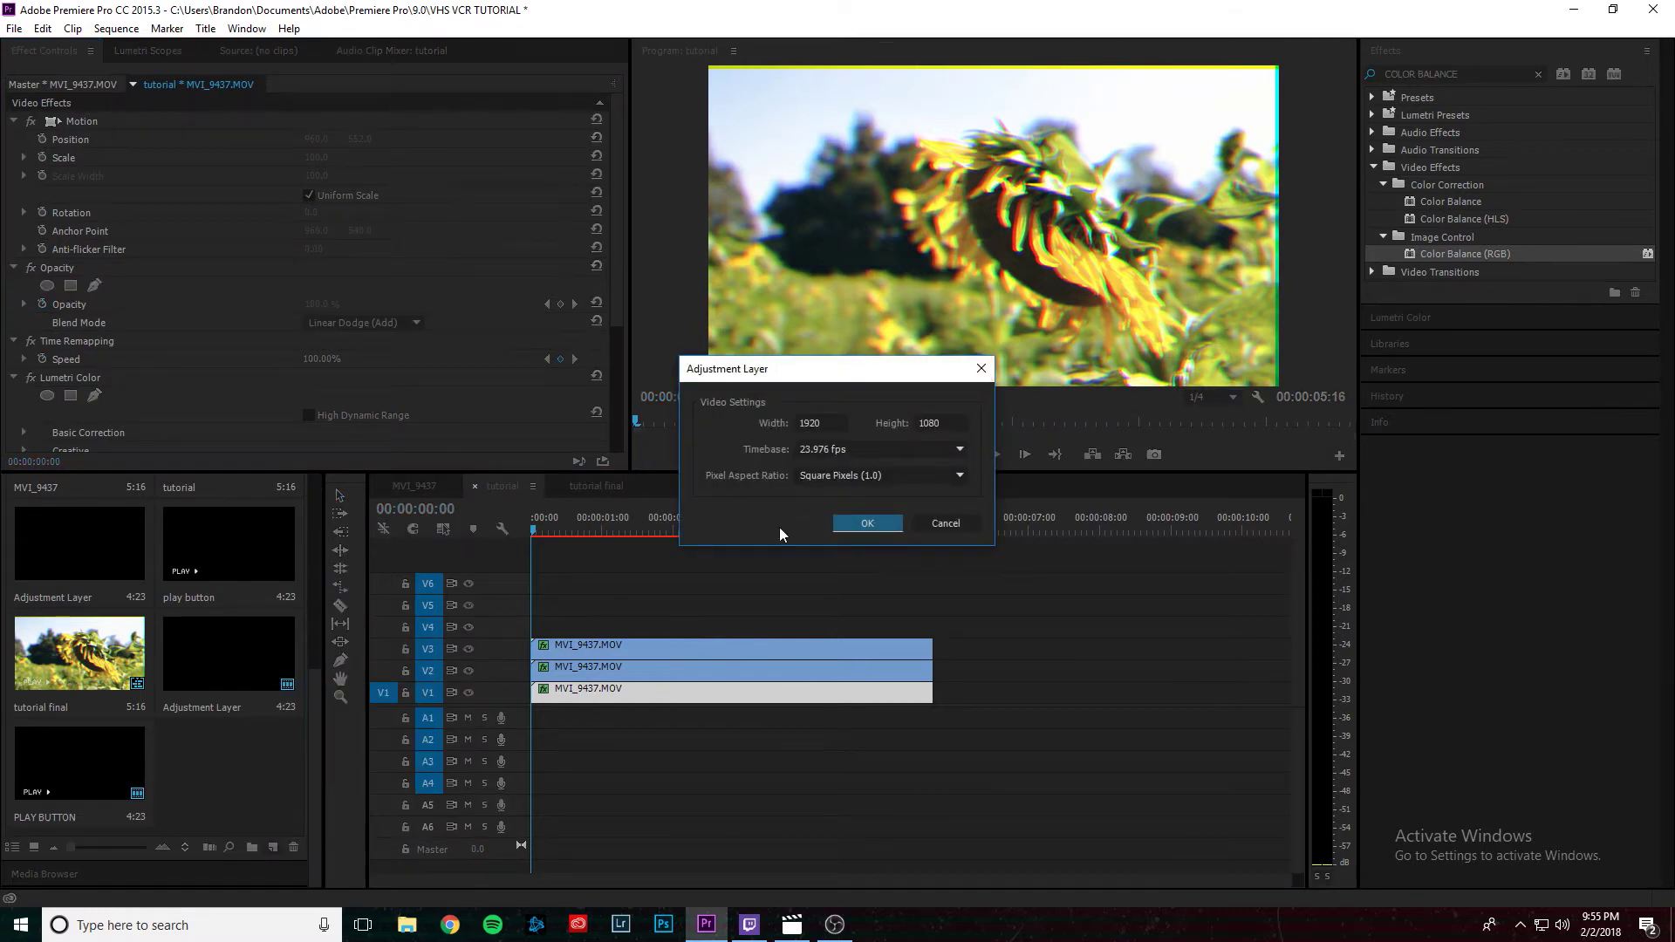
left_click(850, 524)
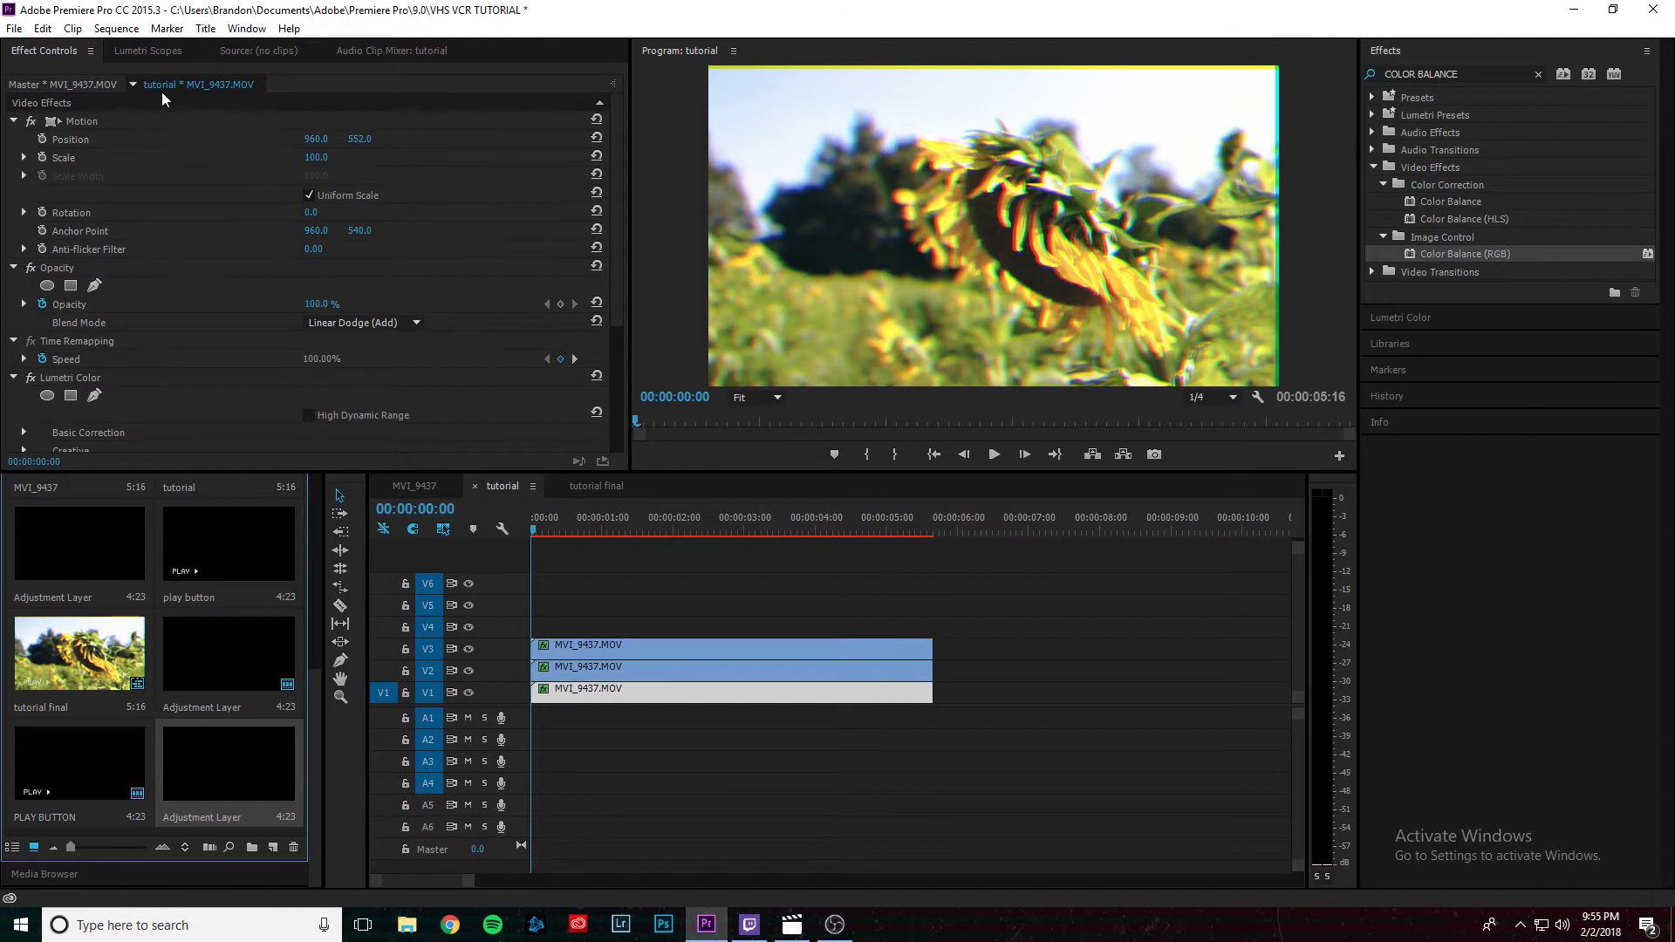
left_click(18, 29)
mouse_move(92, 50)
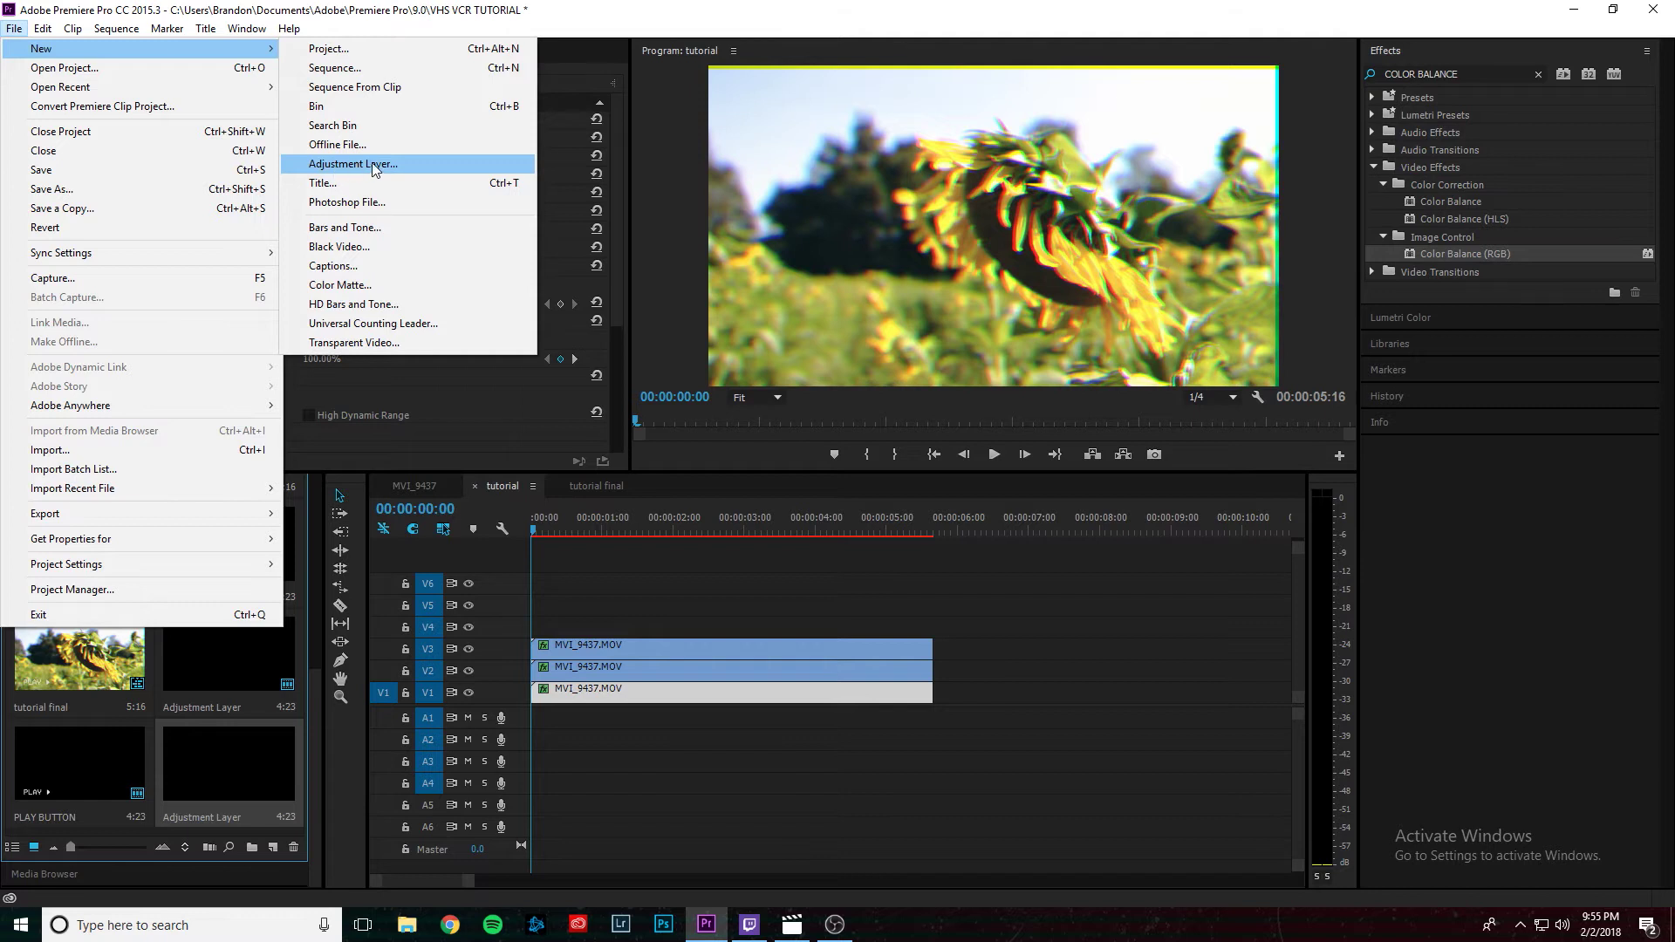
left_click(619, 612)
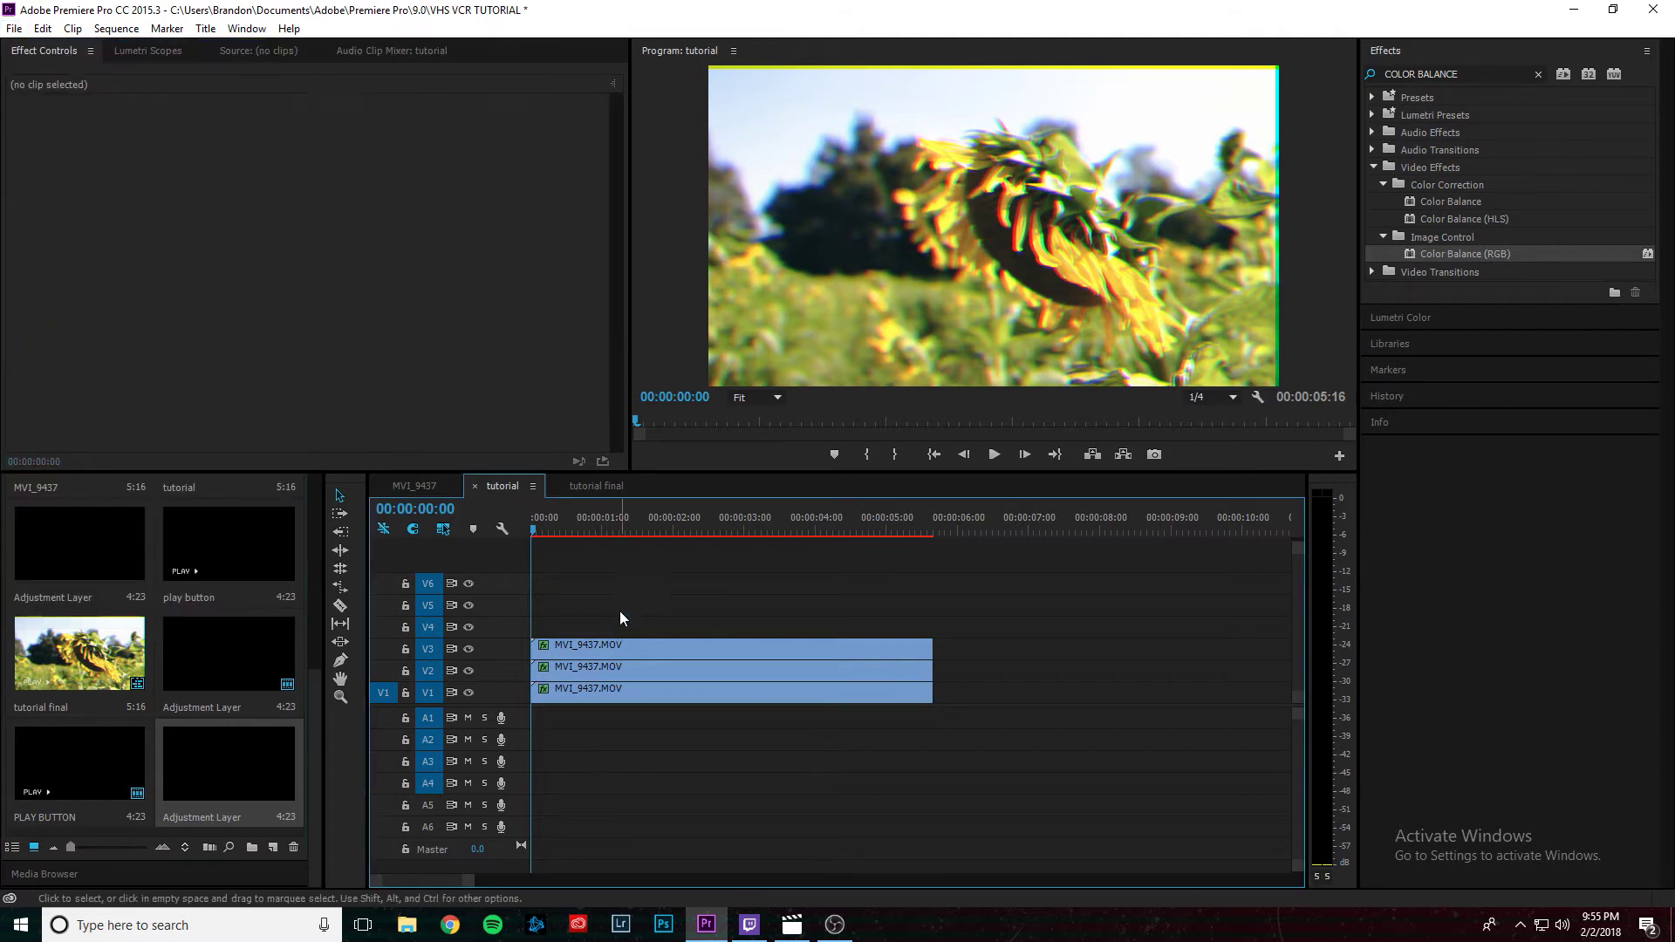
Step: Place the adjustment layer on V5 and extend it to end with the sunflower clips
left_click(604, 689)
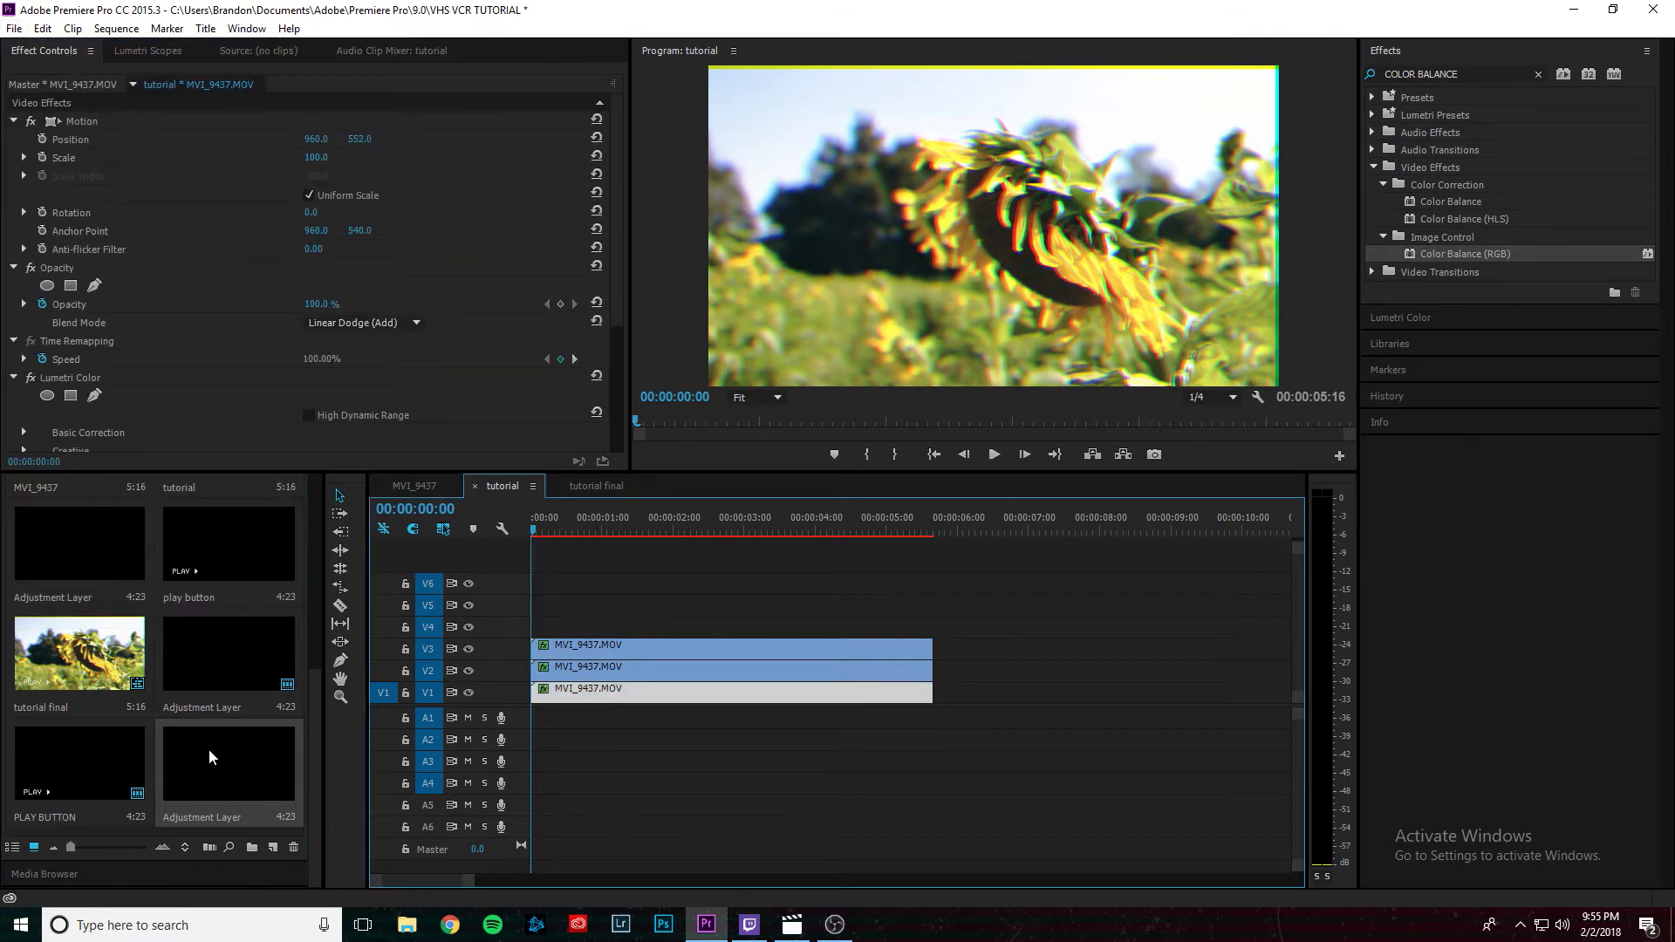
left_click_drag(219, 759, 606, 602)
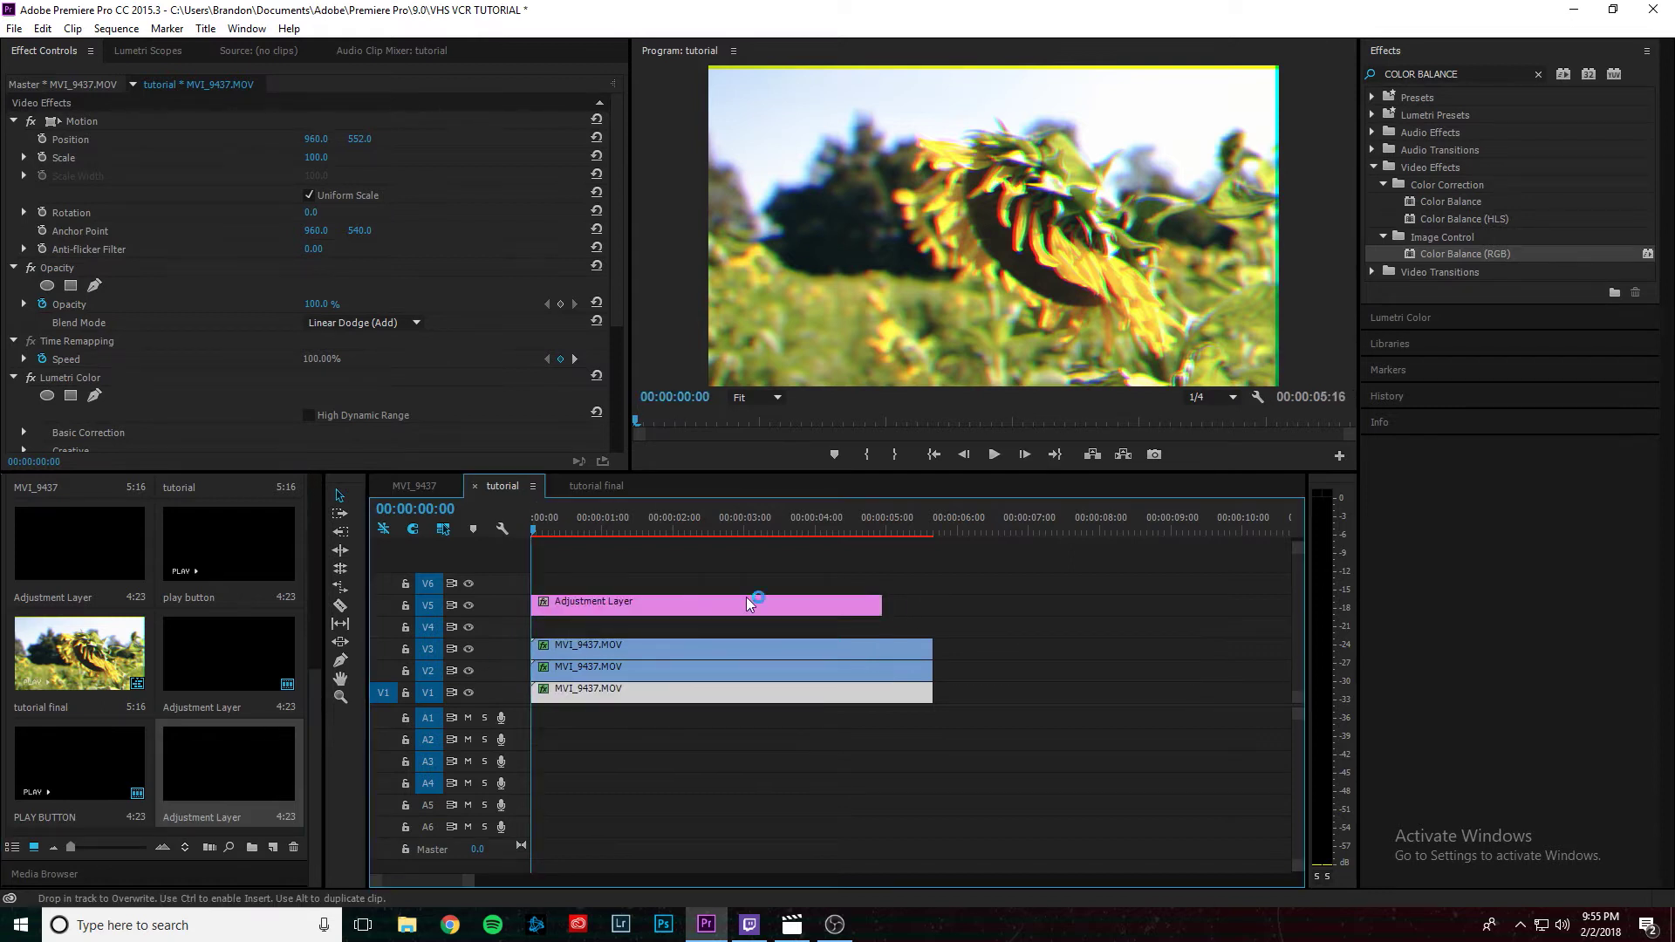
left_click_drag(869, 609, 932, 609)
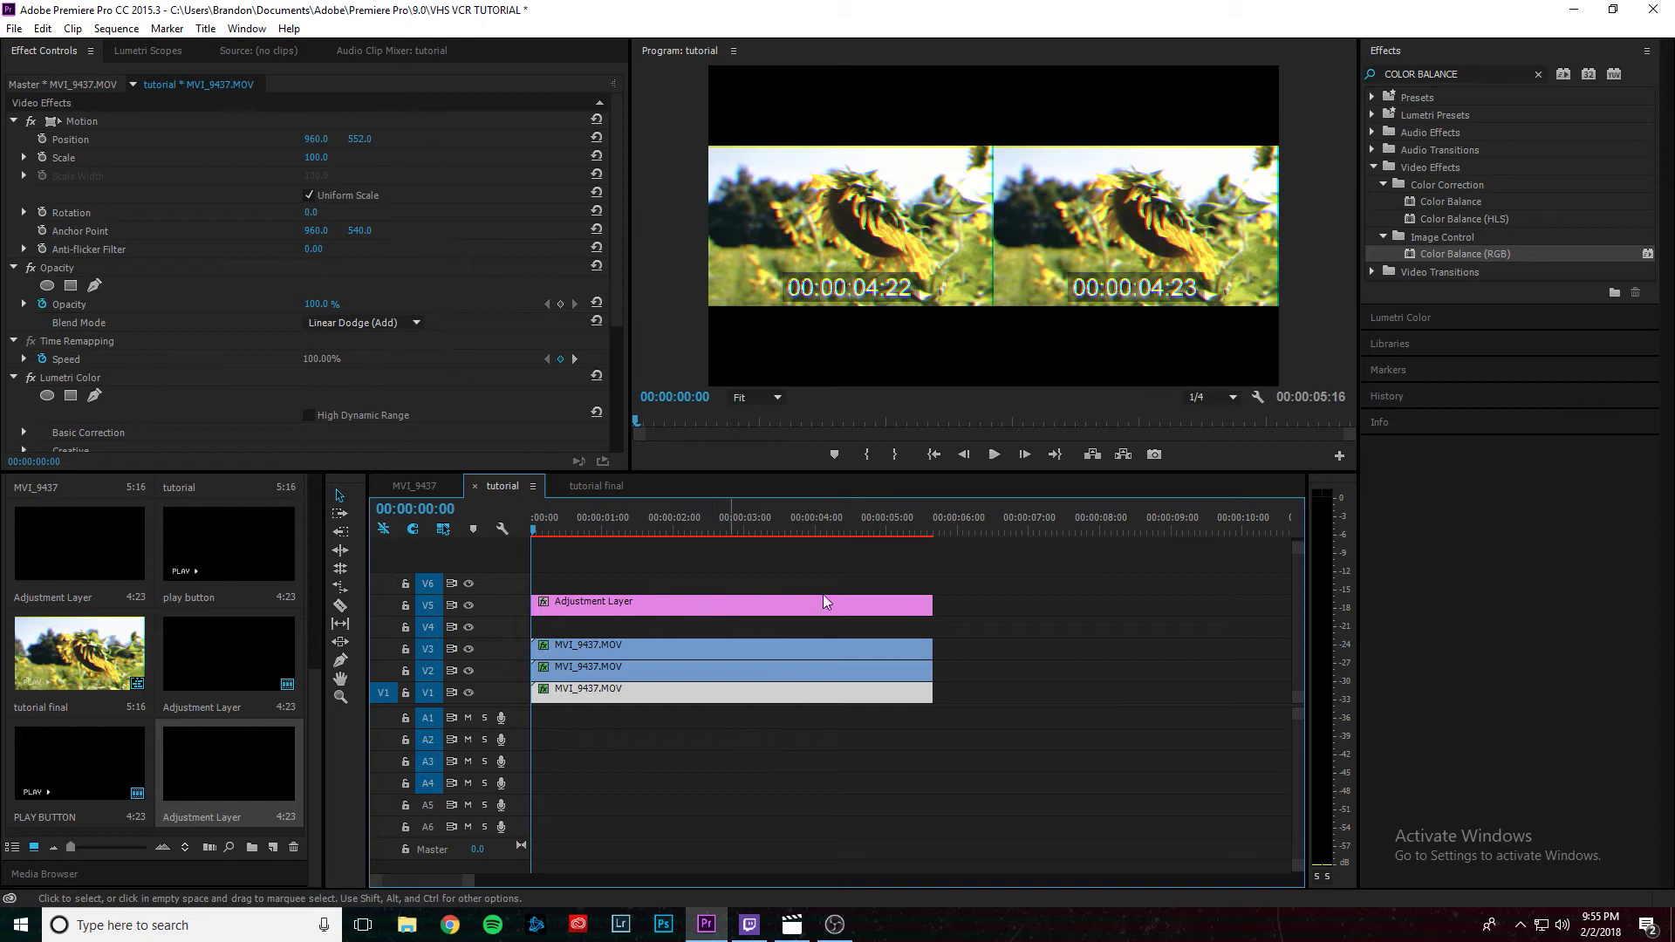
triple_click(1470, 75)
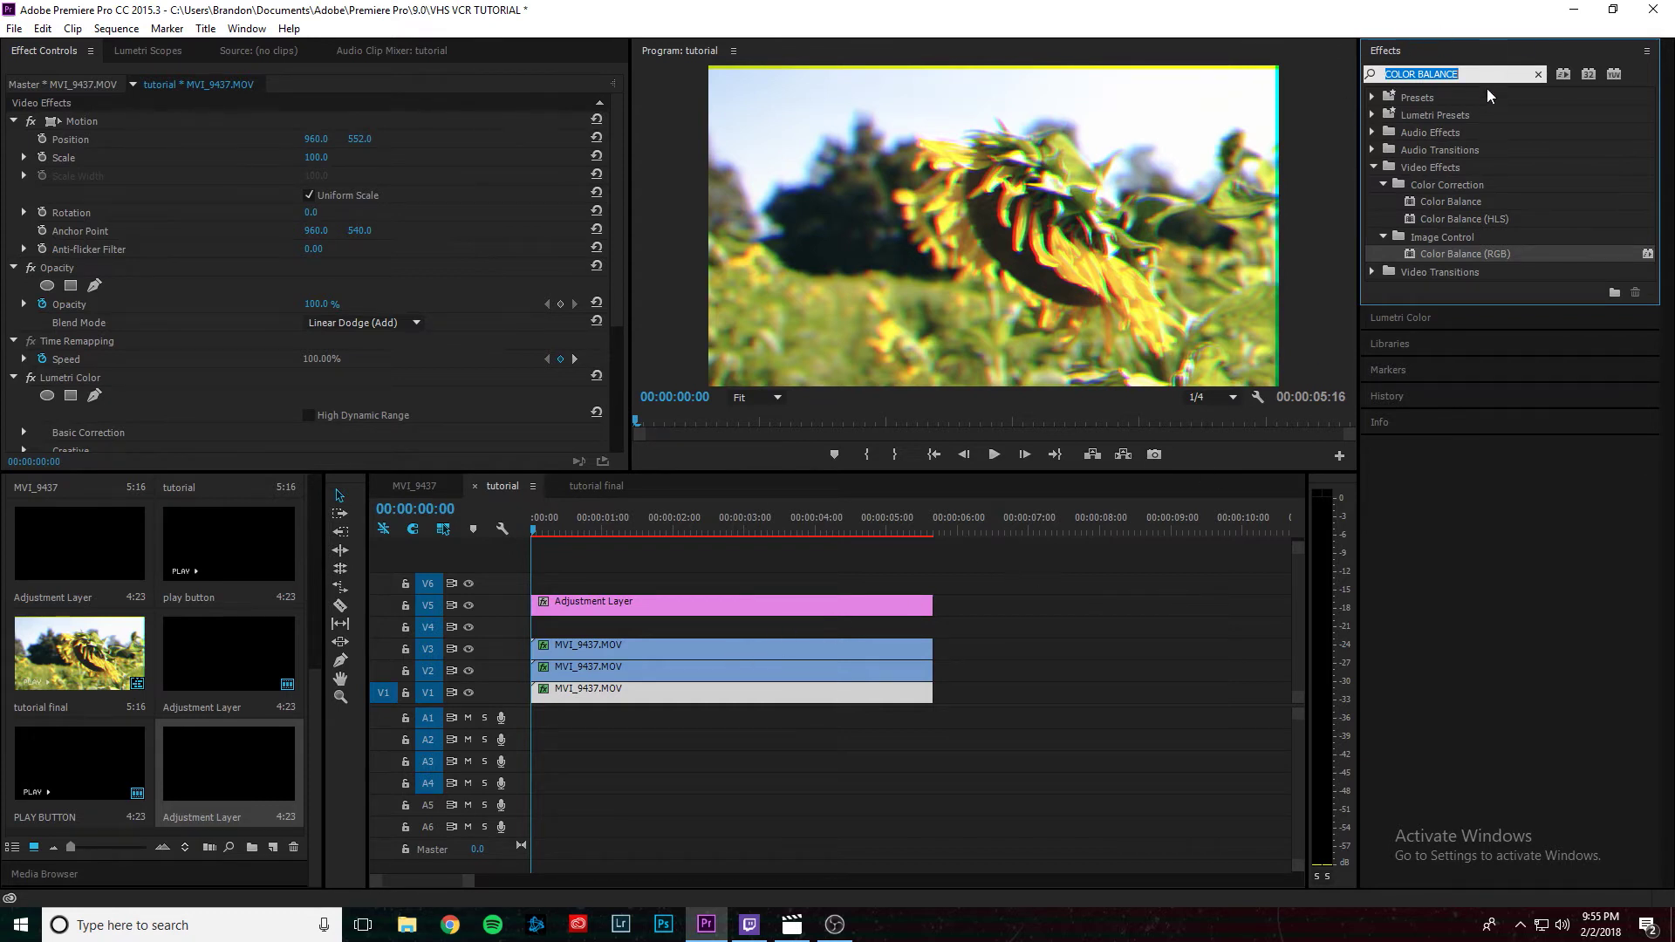
Step: Apply Wave Warp to the adjustment layer and set its Wave Type to Square
type("WAVE WARP")
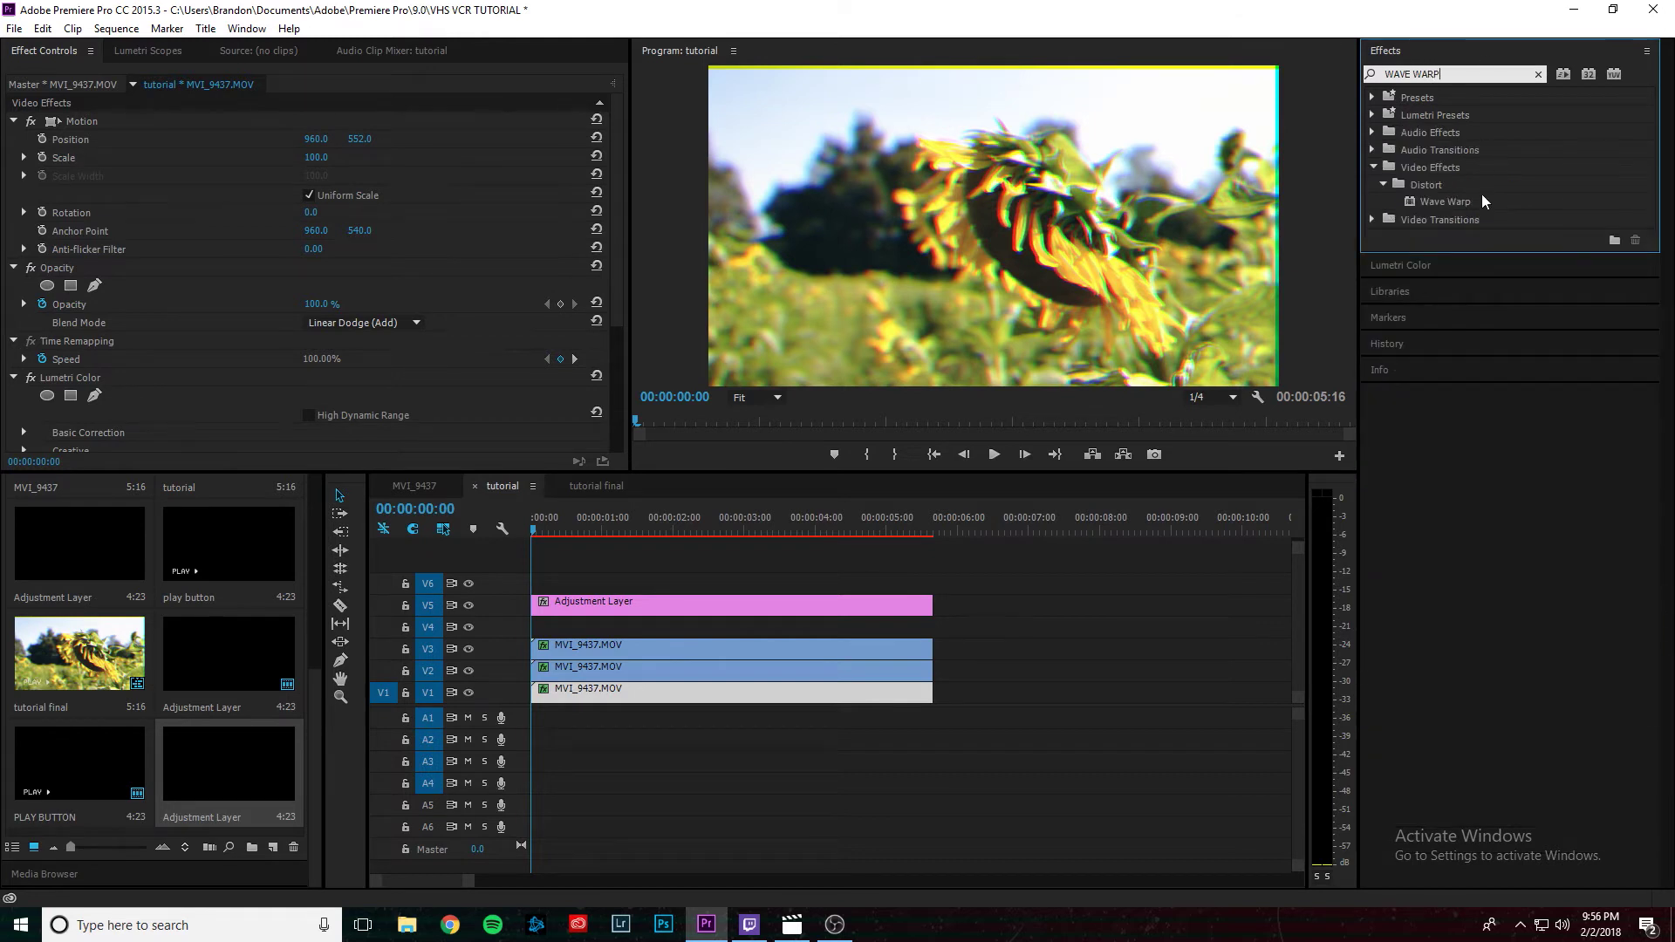
left_click_drag(1448, 201, 671, 608)
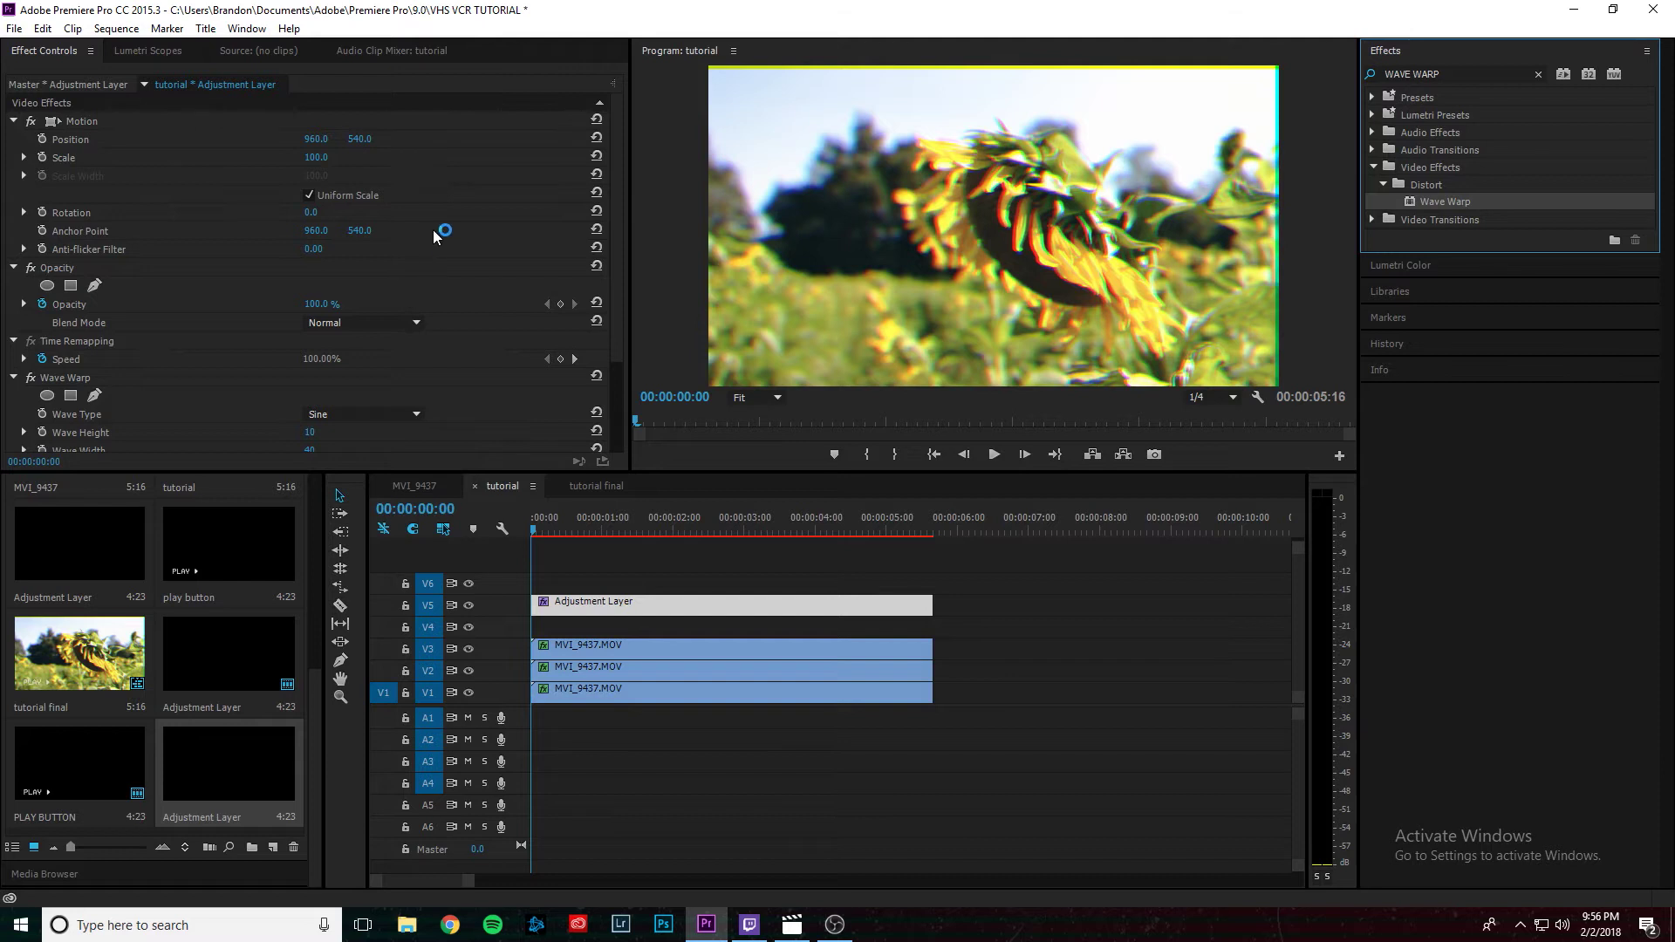
scroll(434, 234, "down", 3)
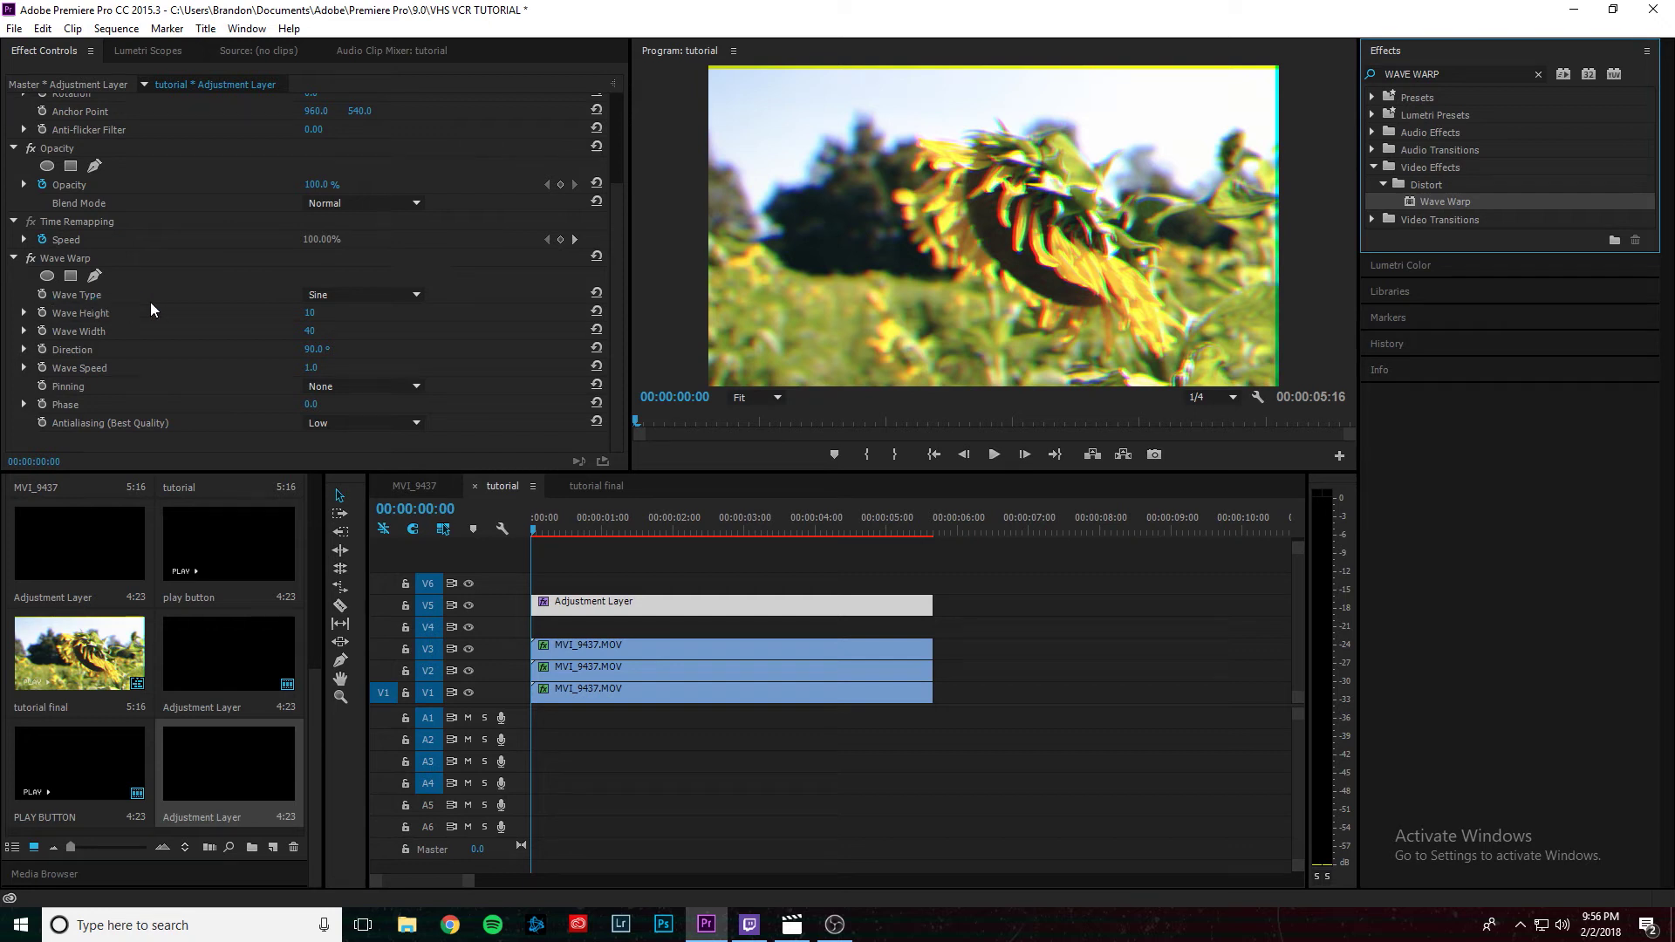
left_click(374, 296)
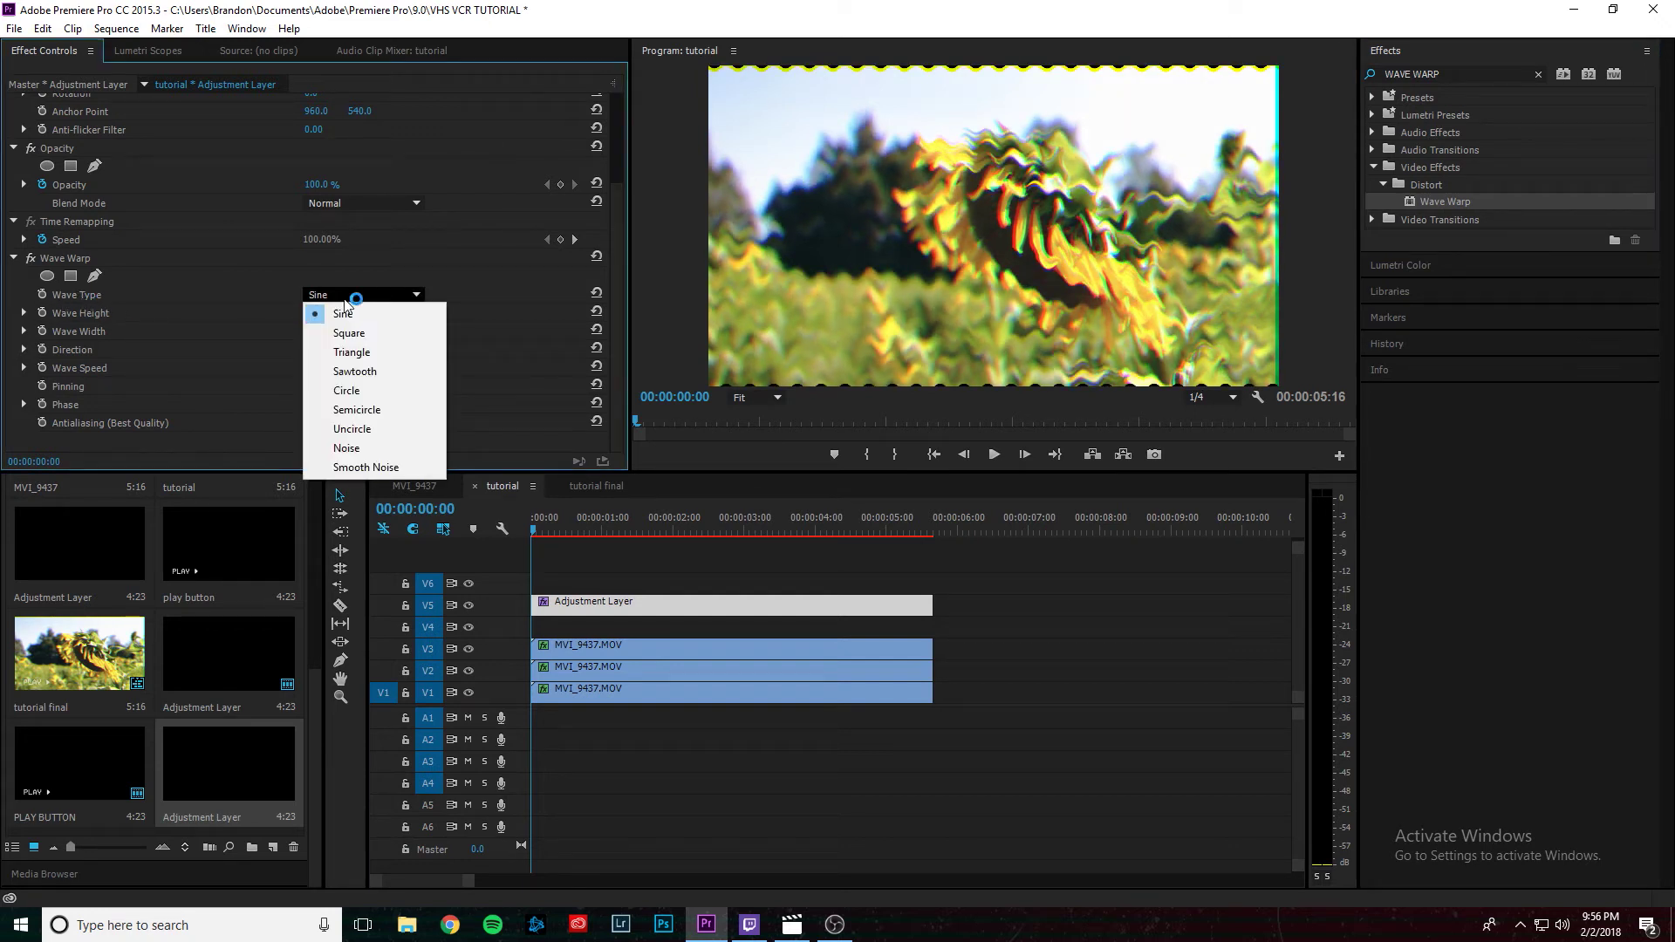
left_click(352, 336)
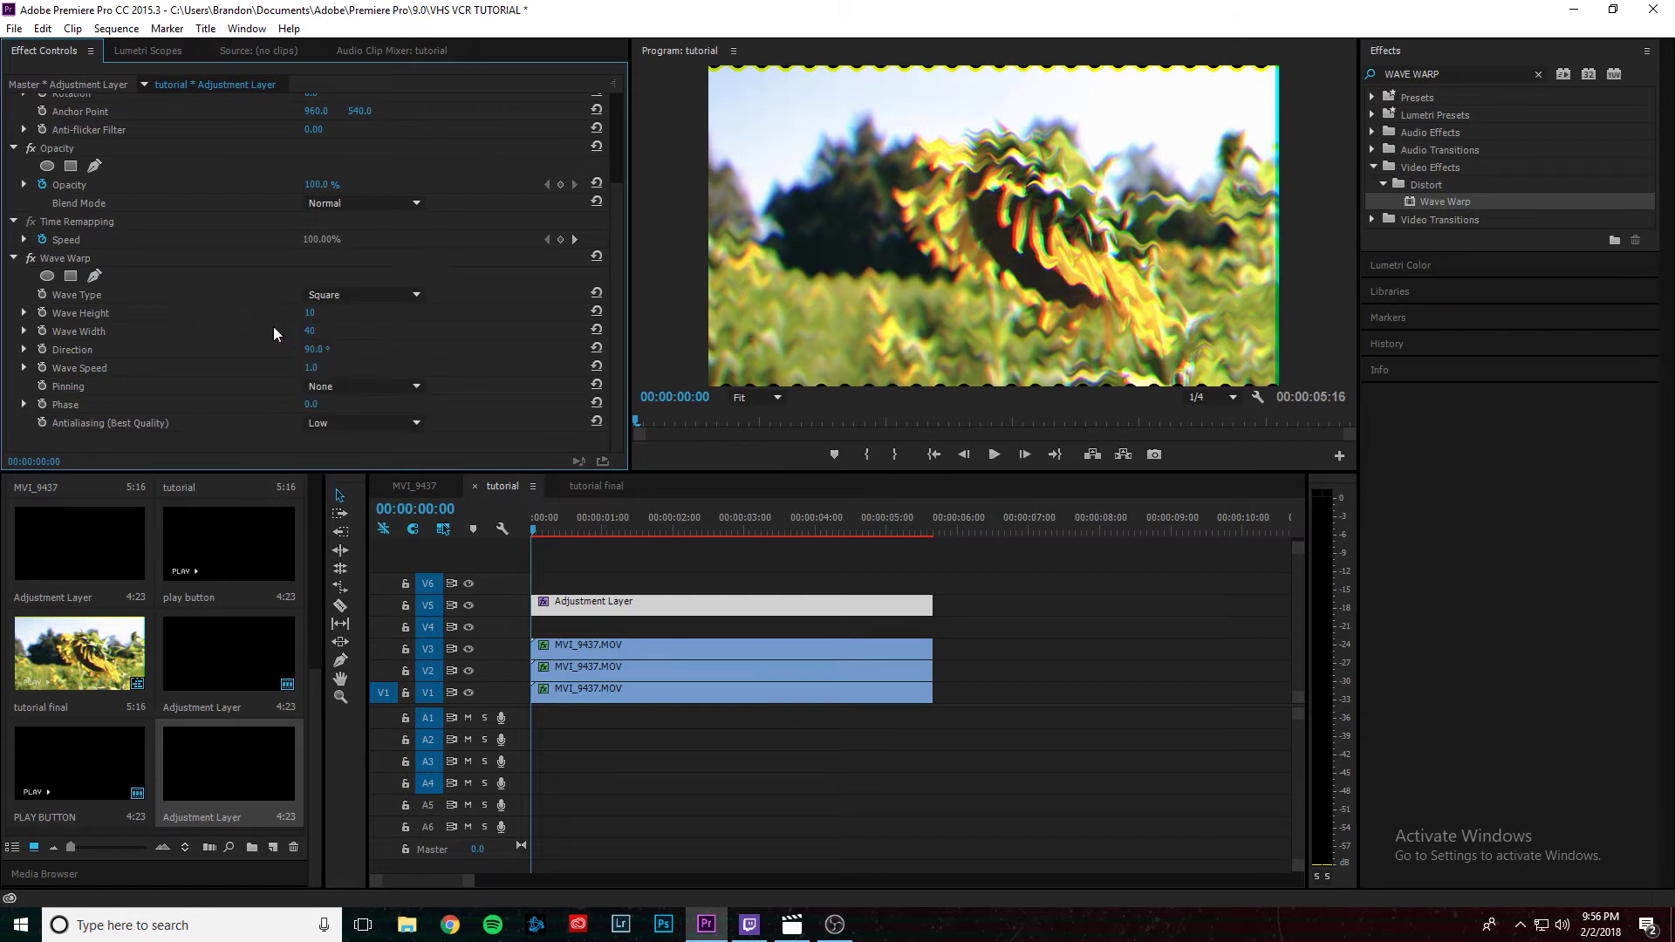
Step: Set Wave Warp width 999, direction 0, speed -0.1, and Pinning to All Edges
left_click(313, 332)
type("999")
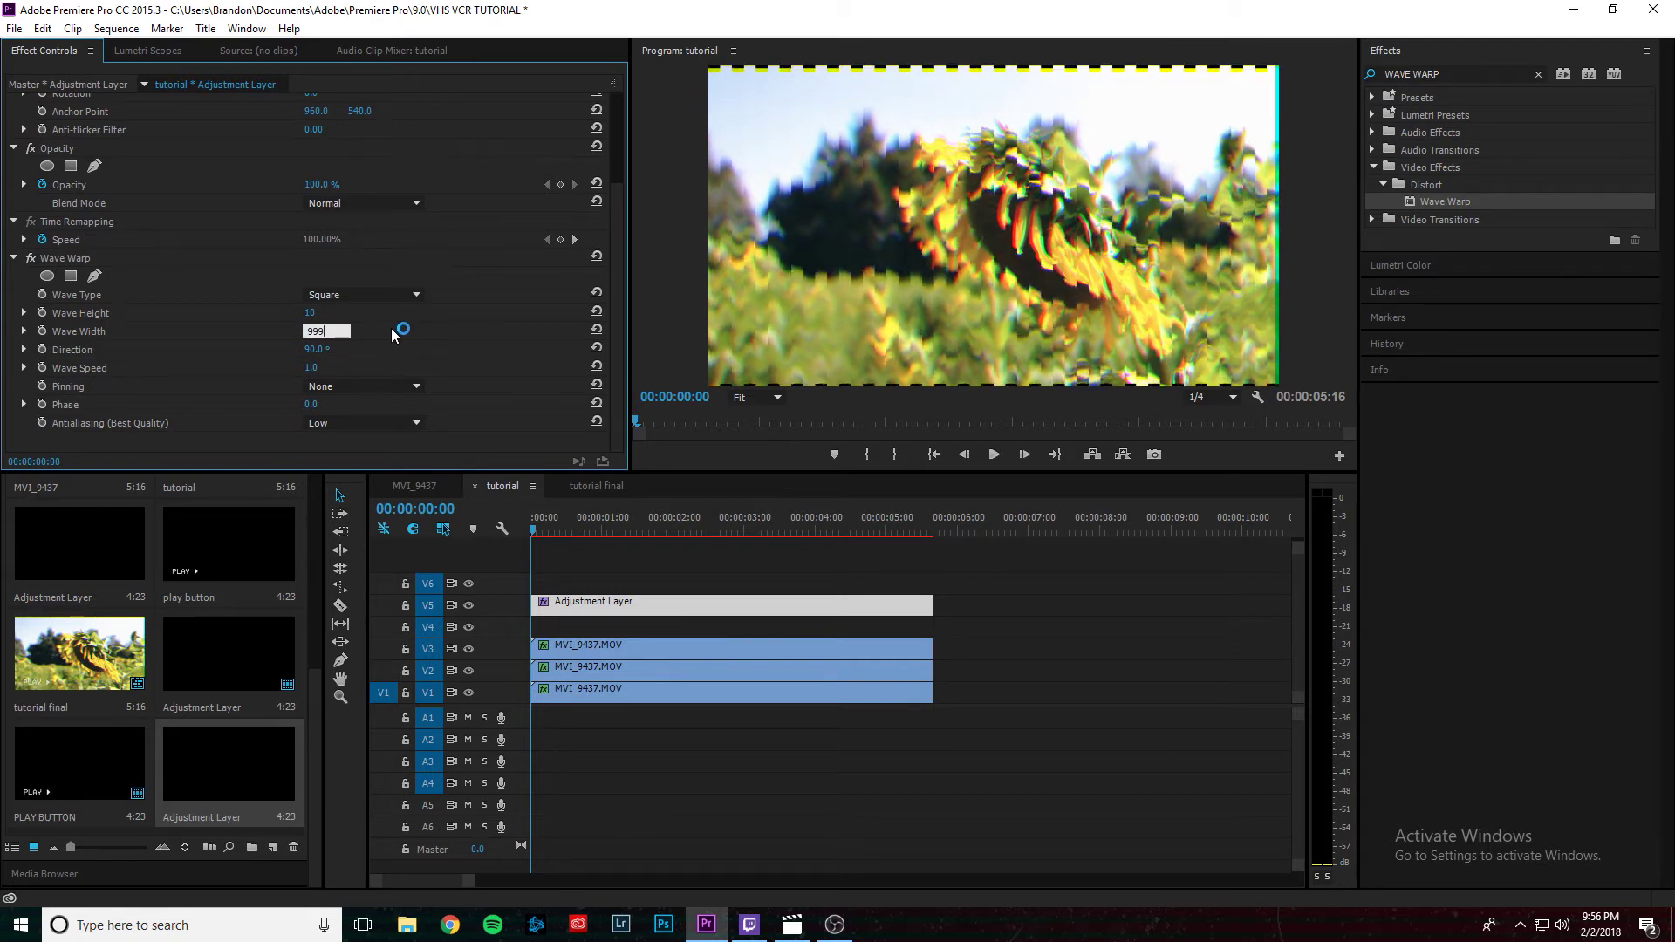
left_click(315, 350)
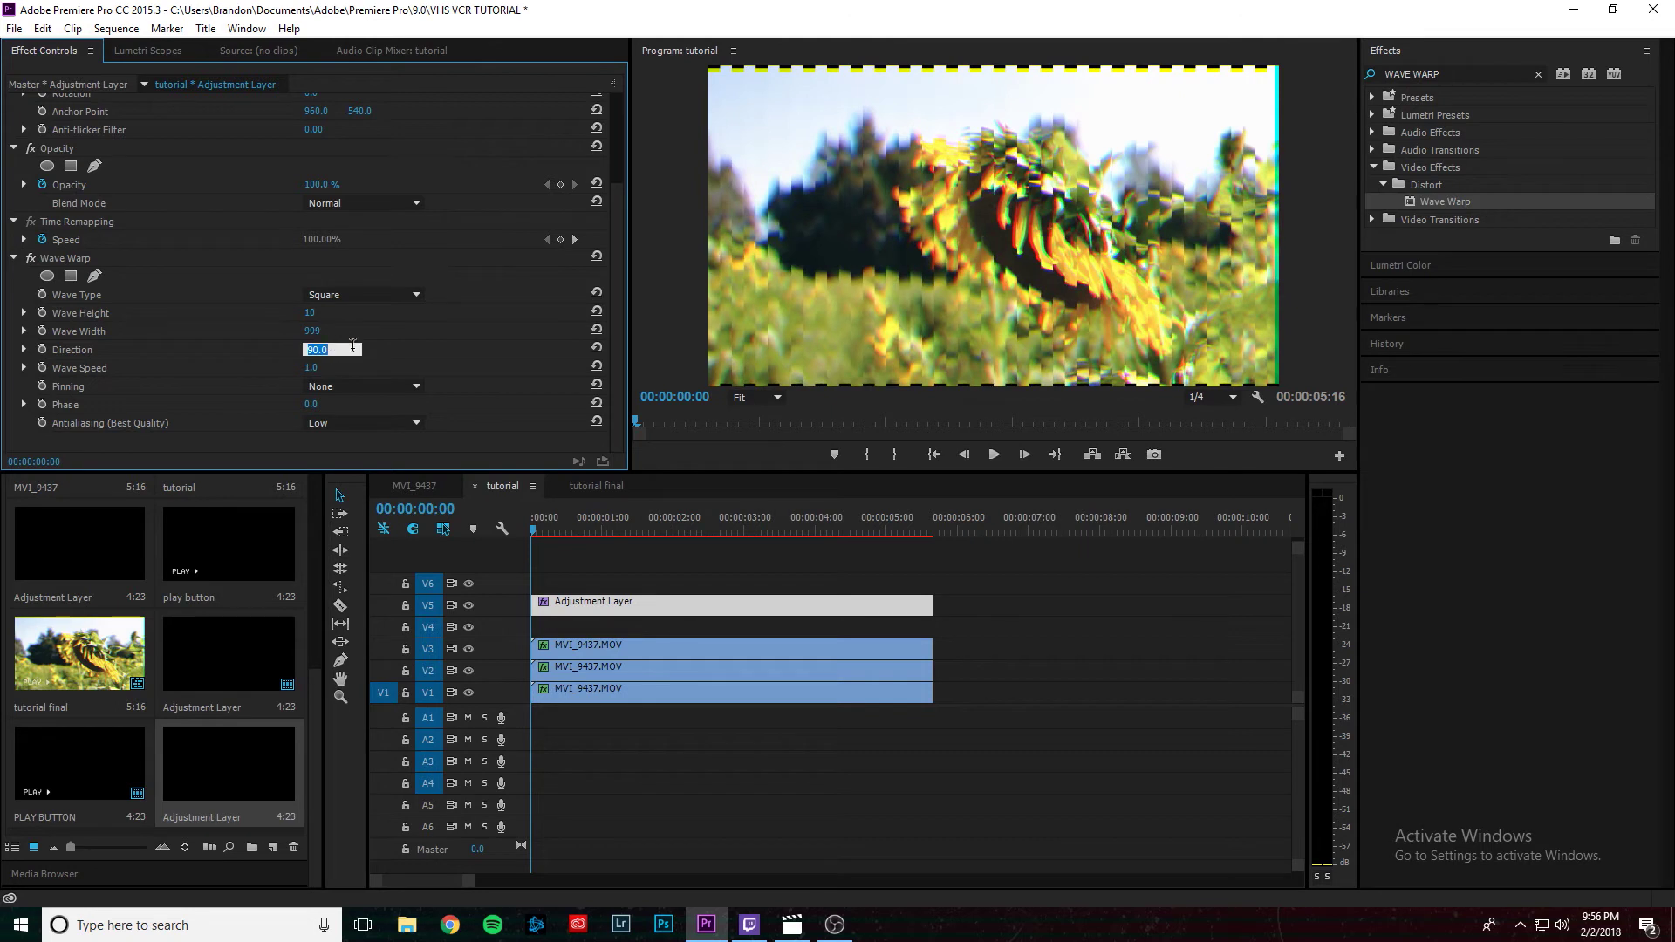
type("0")
left_click(312, 368)
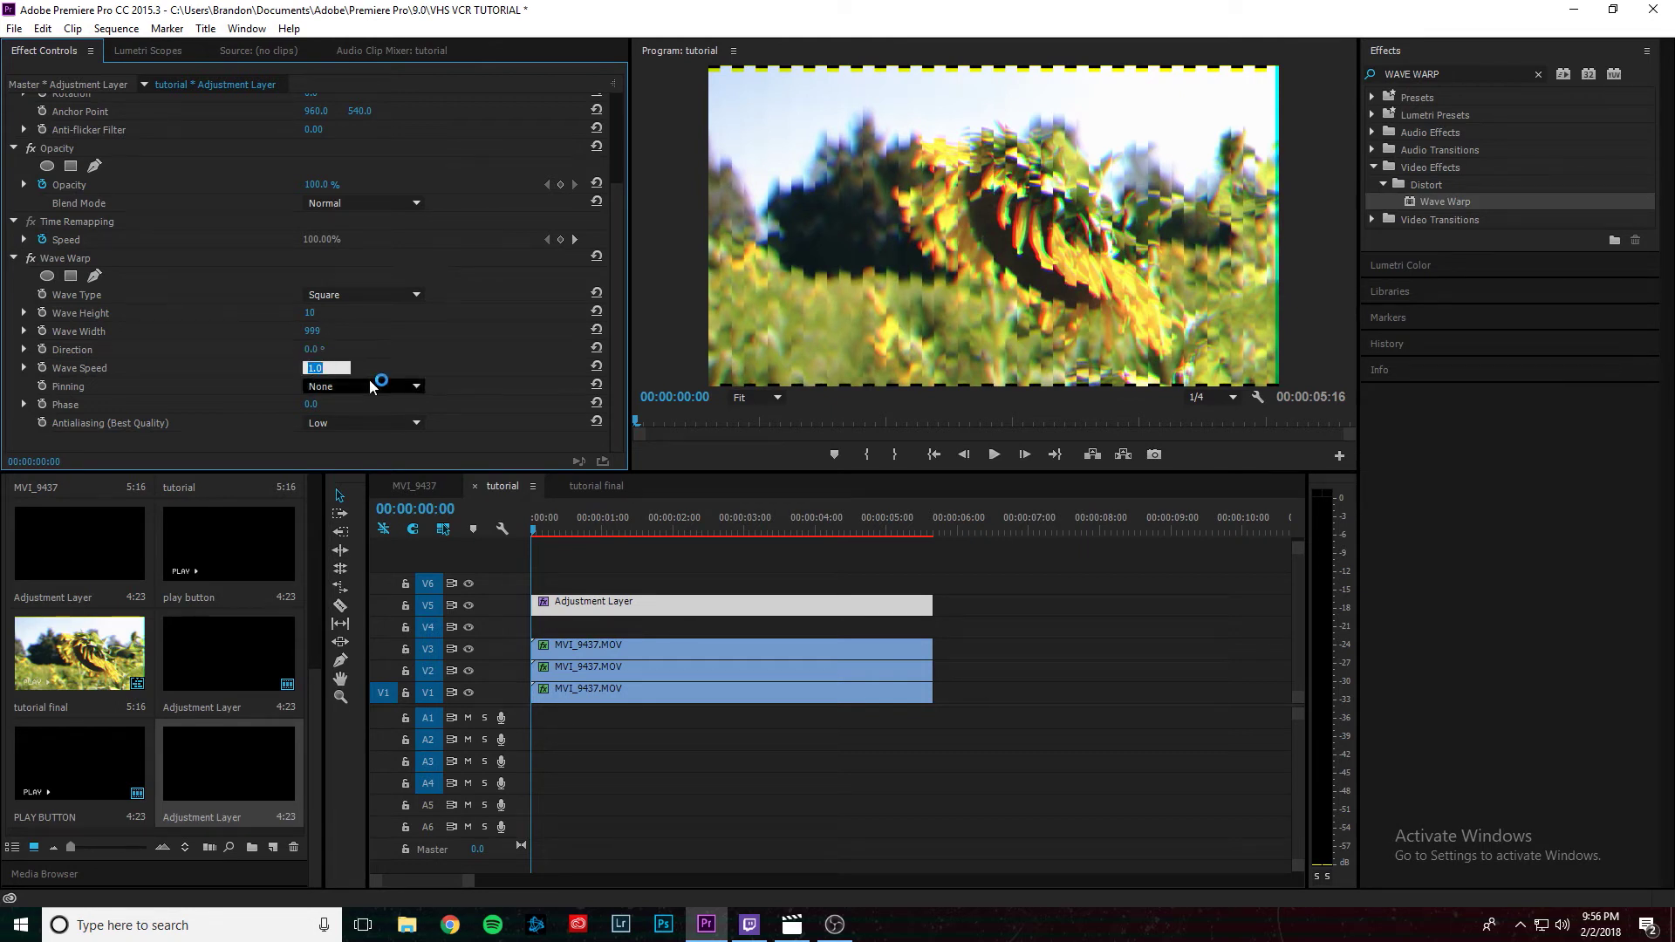
type("-0")
type(".1")
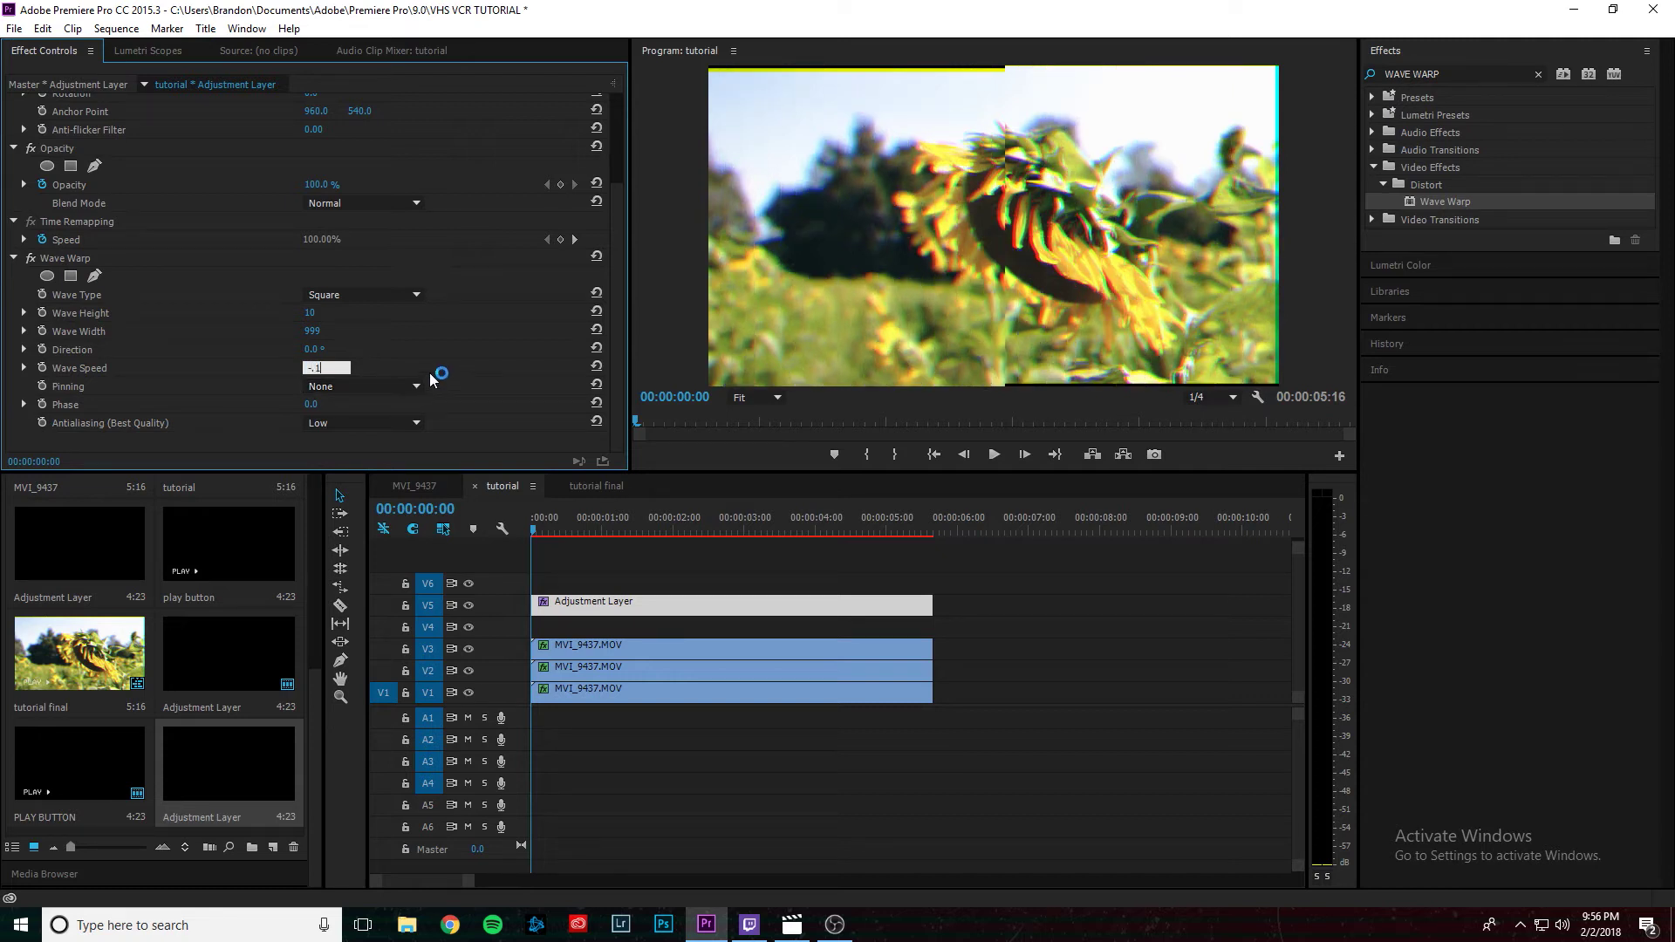
left_click(436, 370)
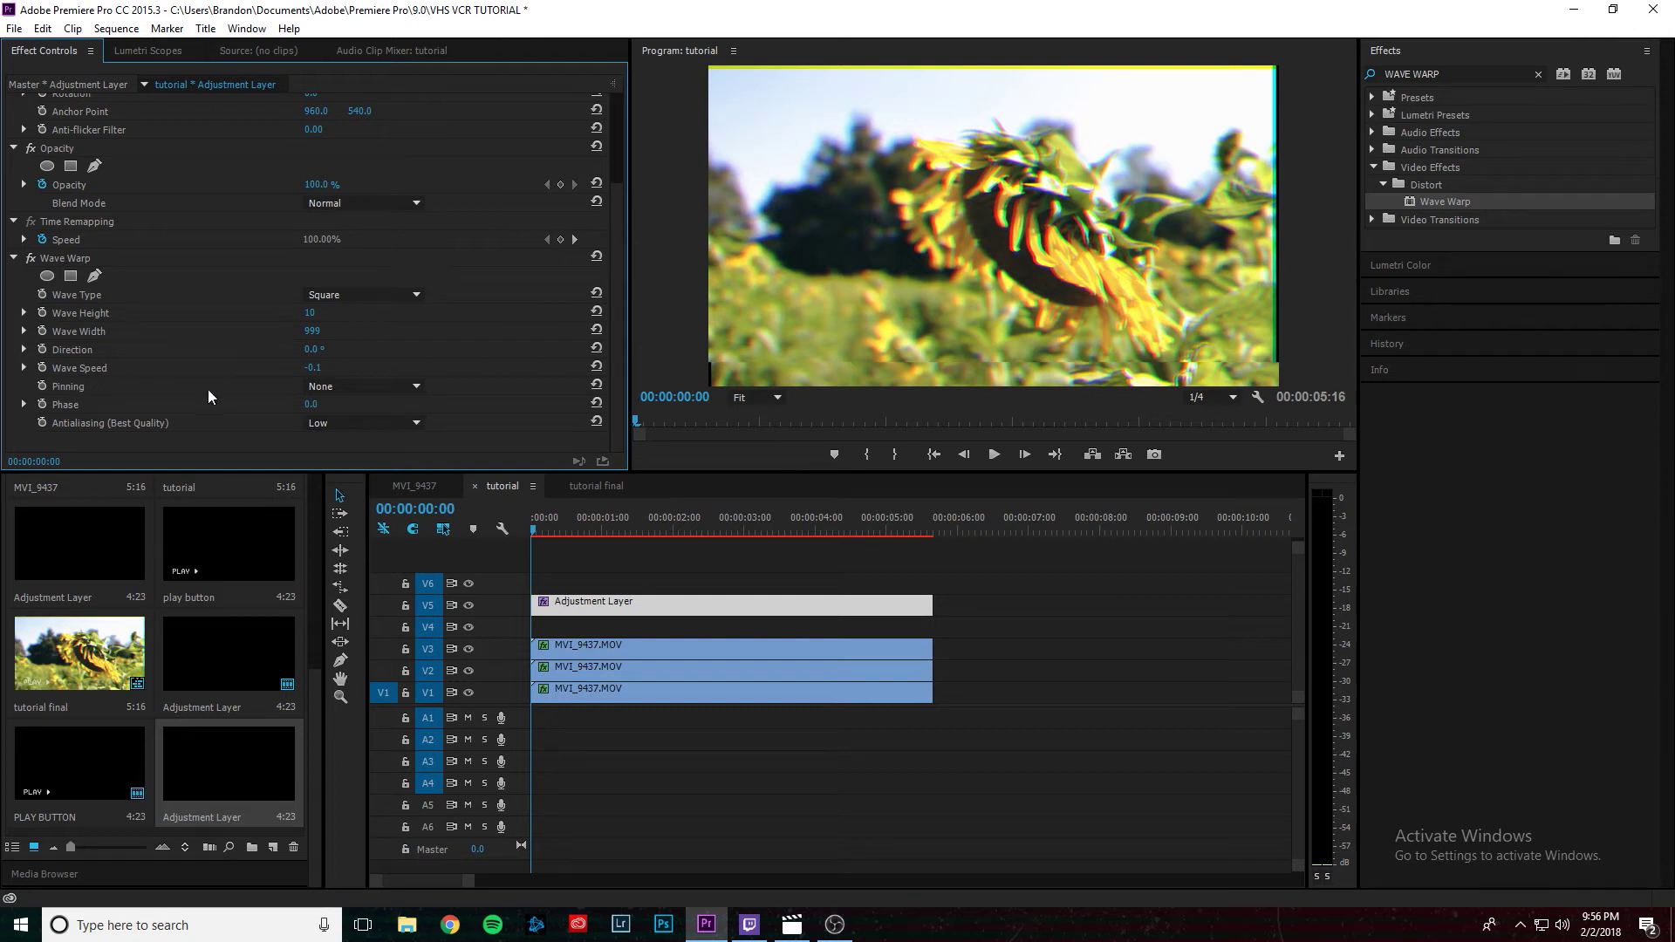
left_click(379, 387)
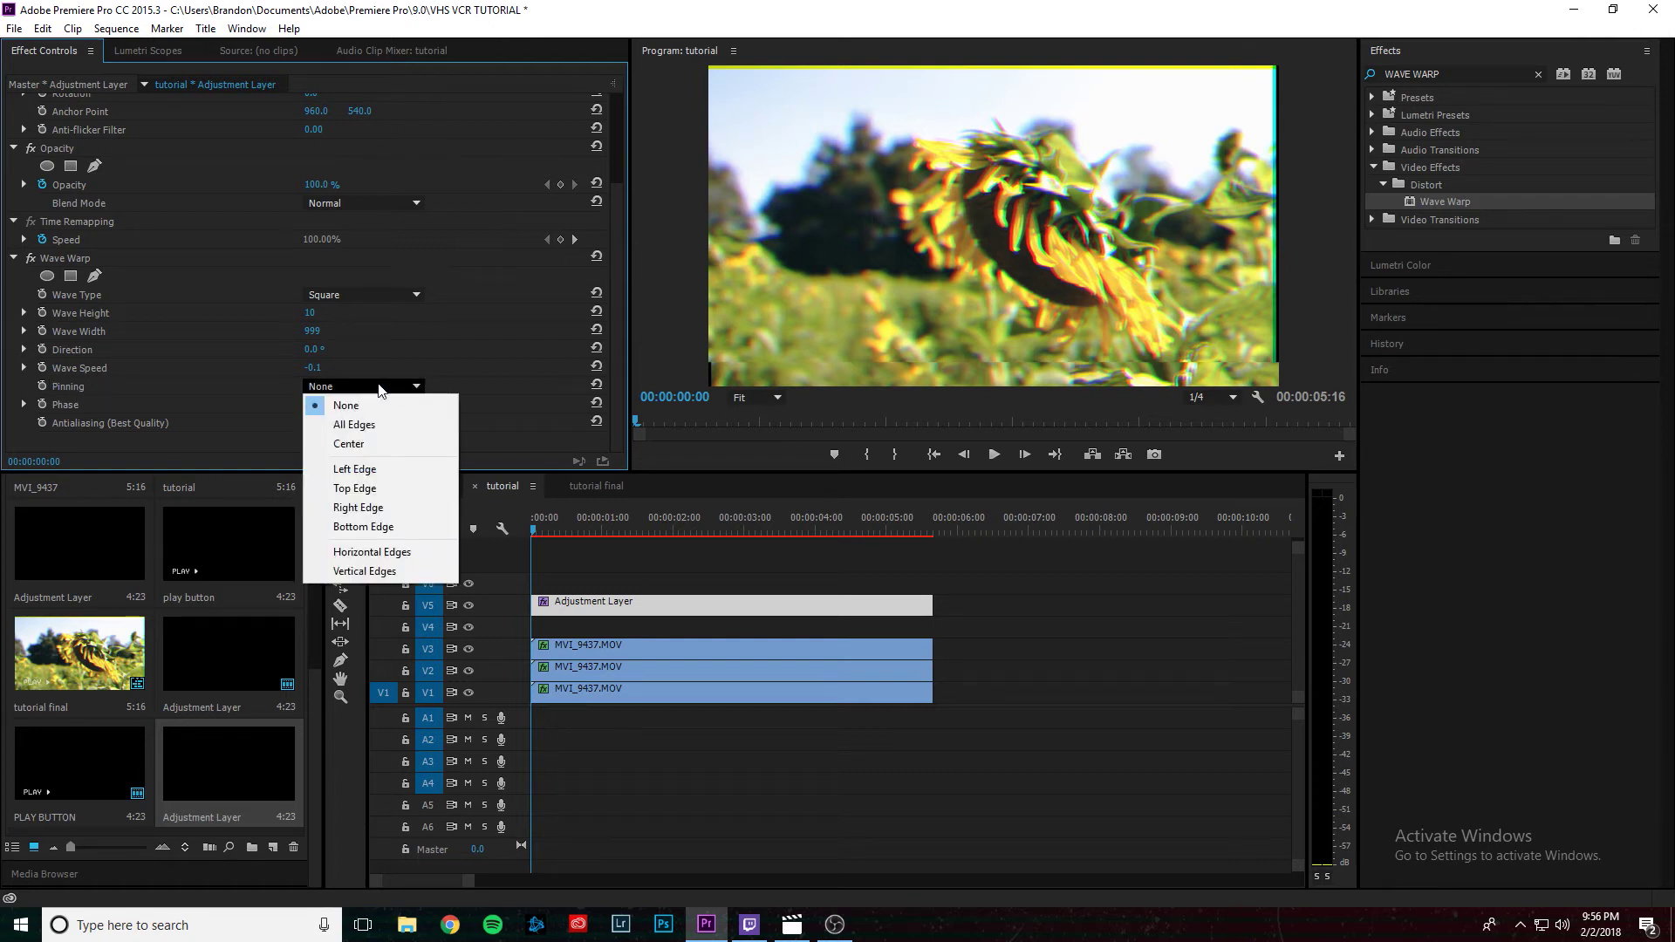
left_click(366, 425)
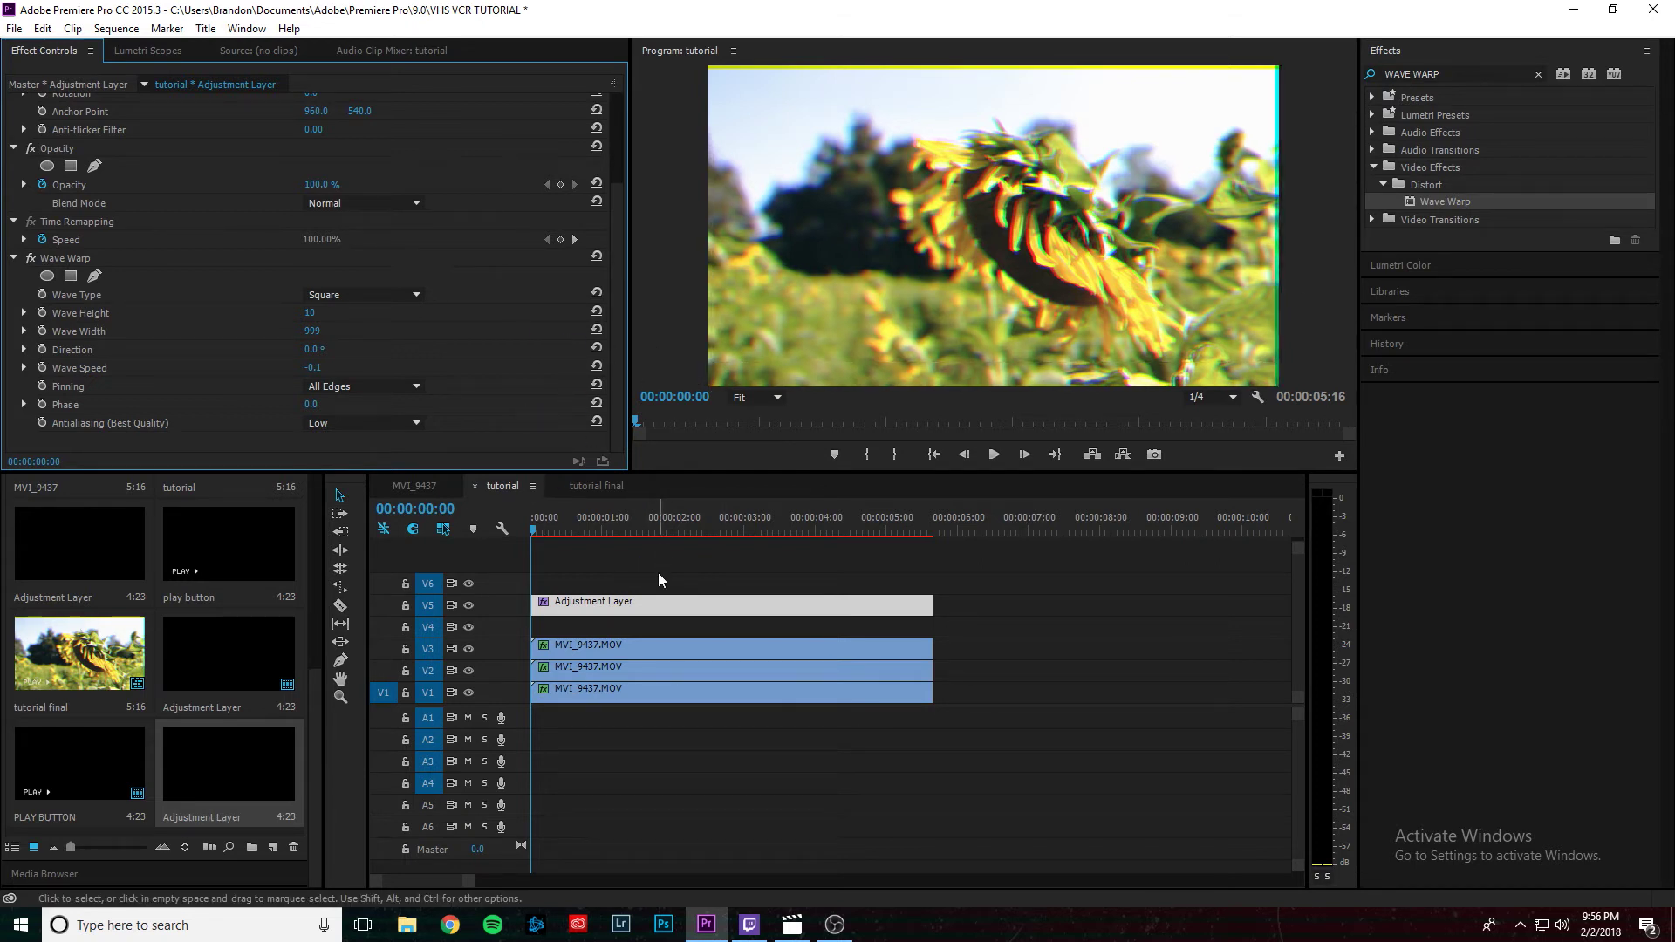
left_click(1455, 74)
Step: Apply Noise to the adjustment layer and set Amount of Noise to 12.5%
key("ctrl+shift+Left")
key("ctrl+shift+Left")
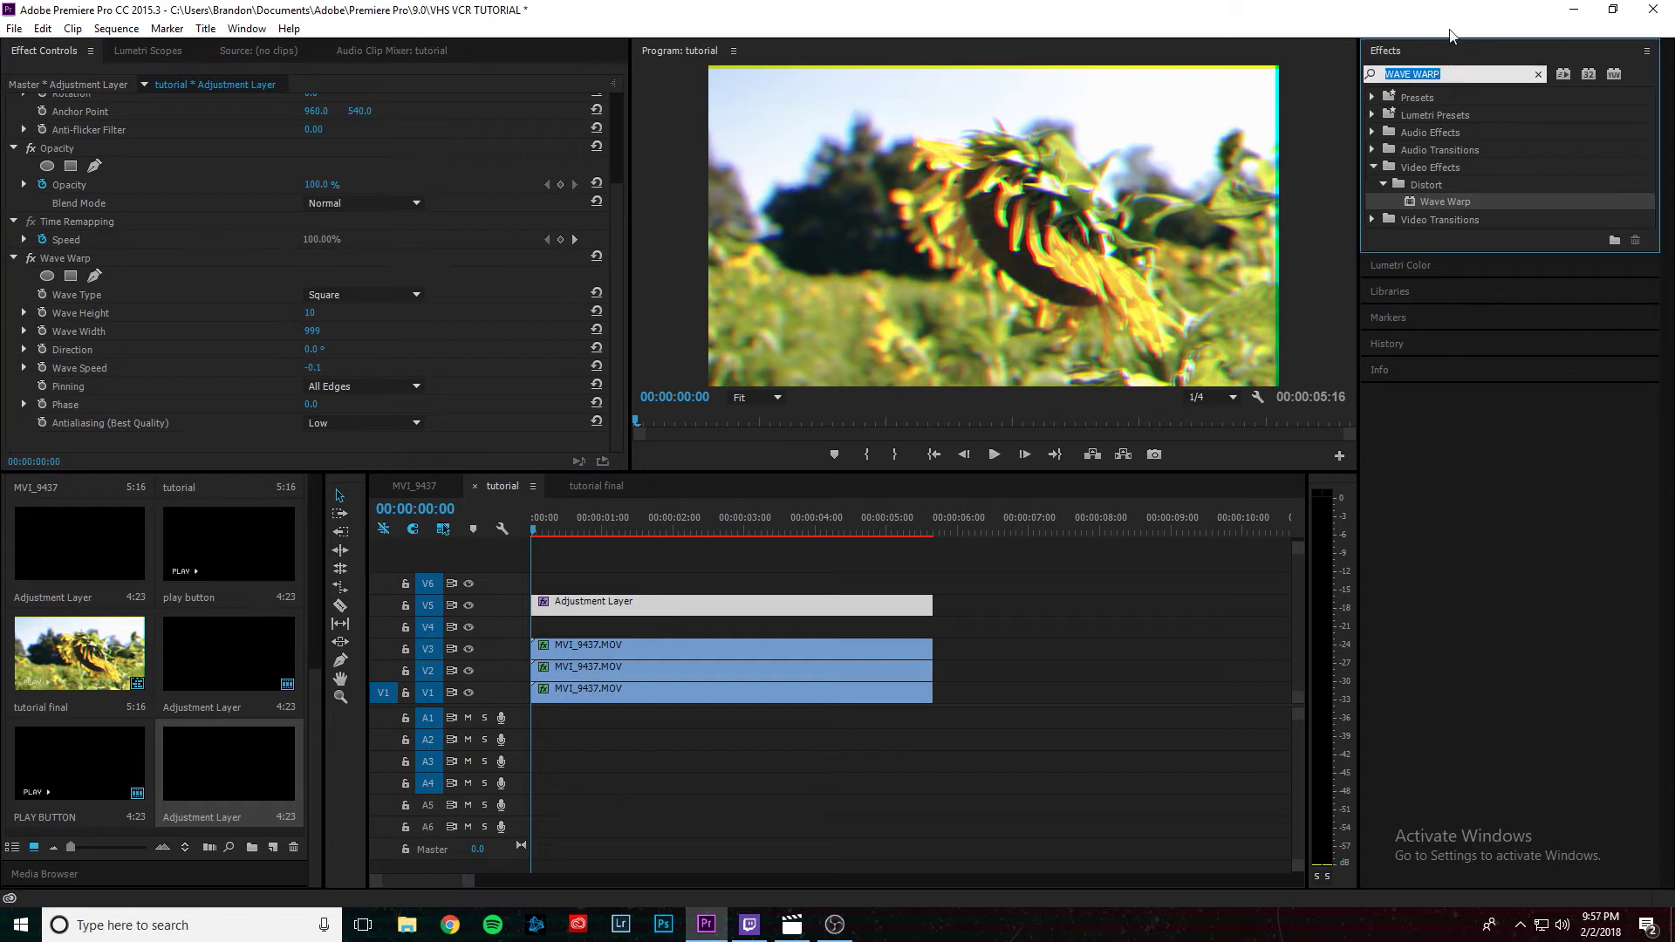
type("NOISE")
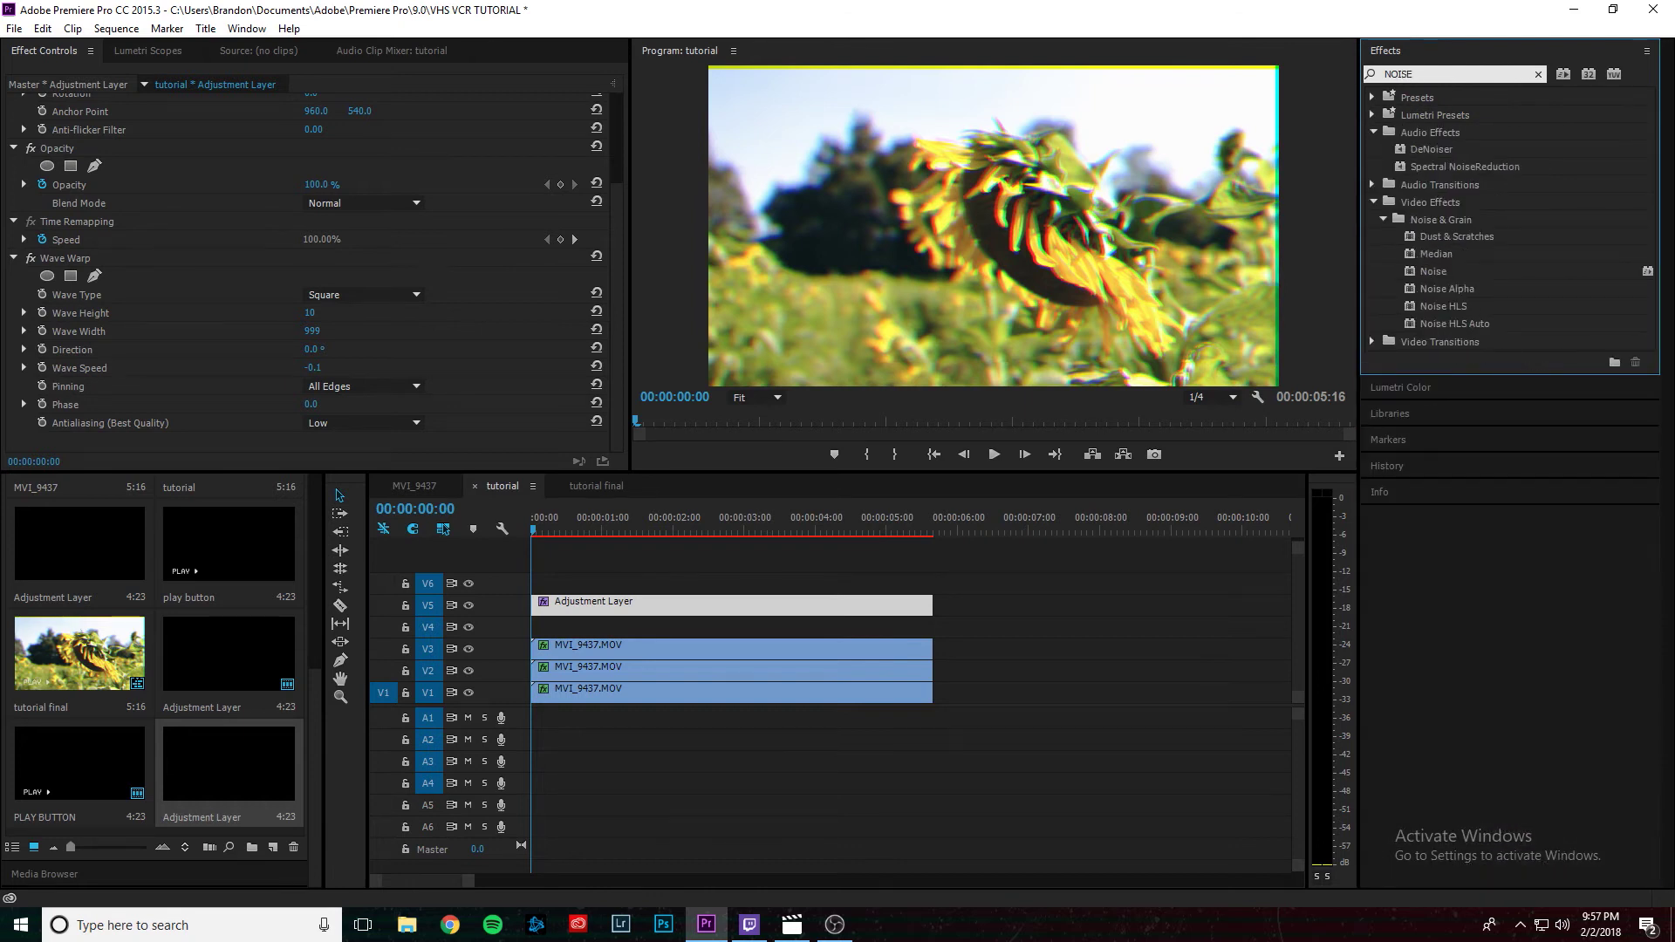
left_click_drag(1453, 274, 693, 613)
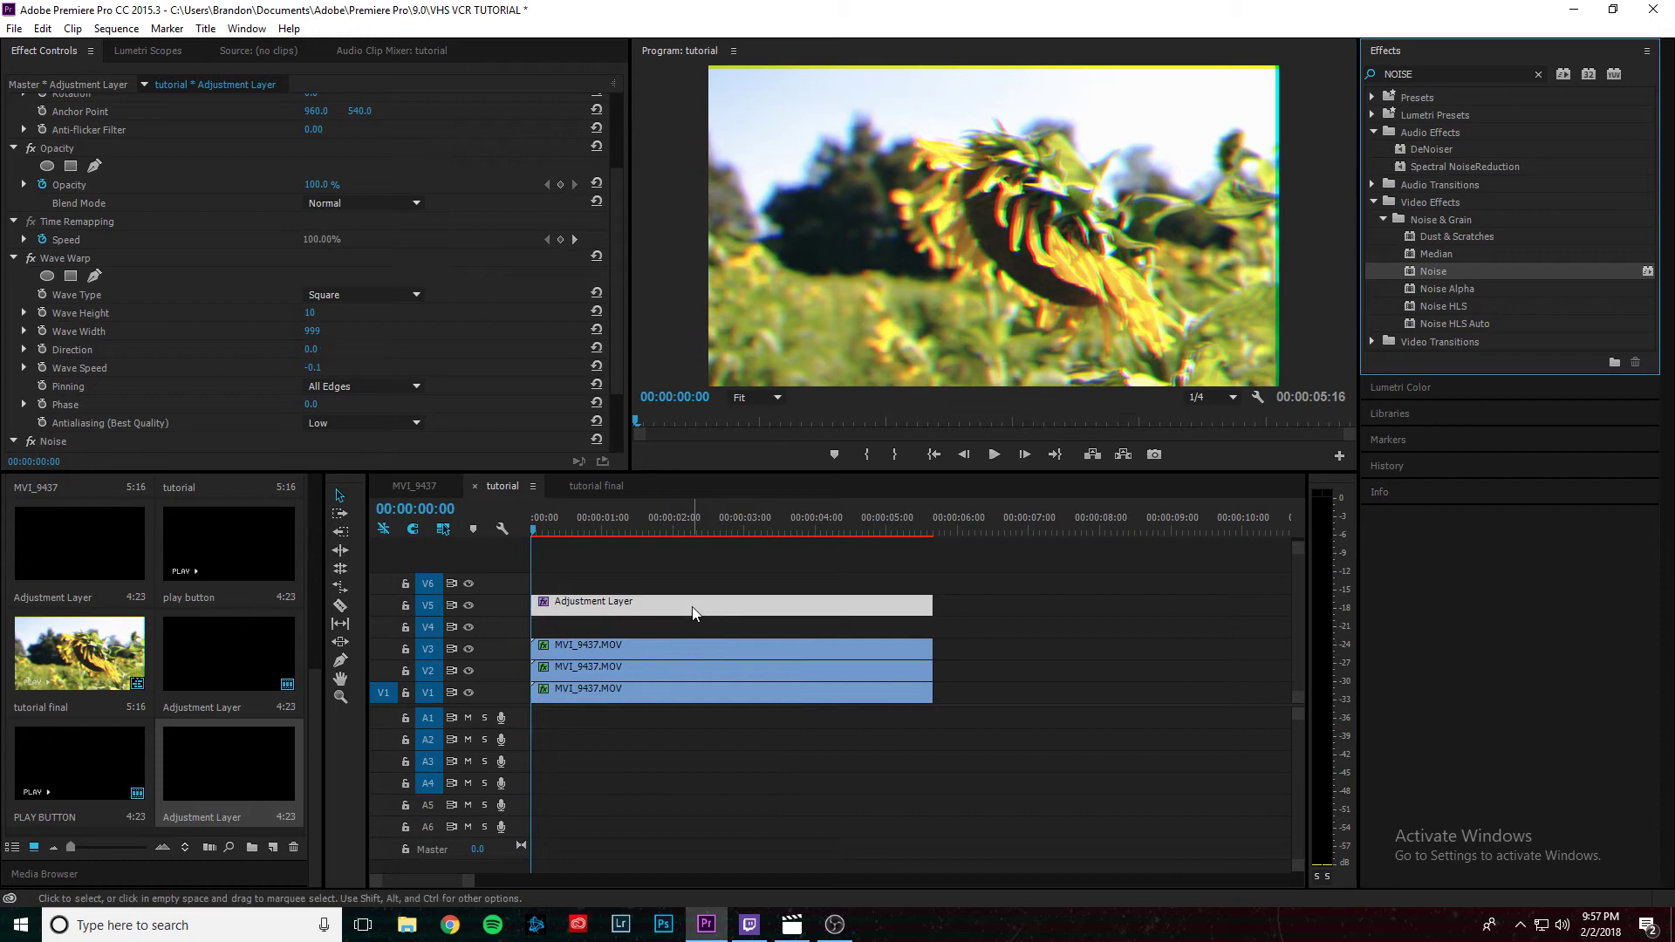
scroll(212, 243, "down", 3)
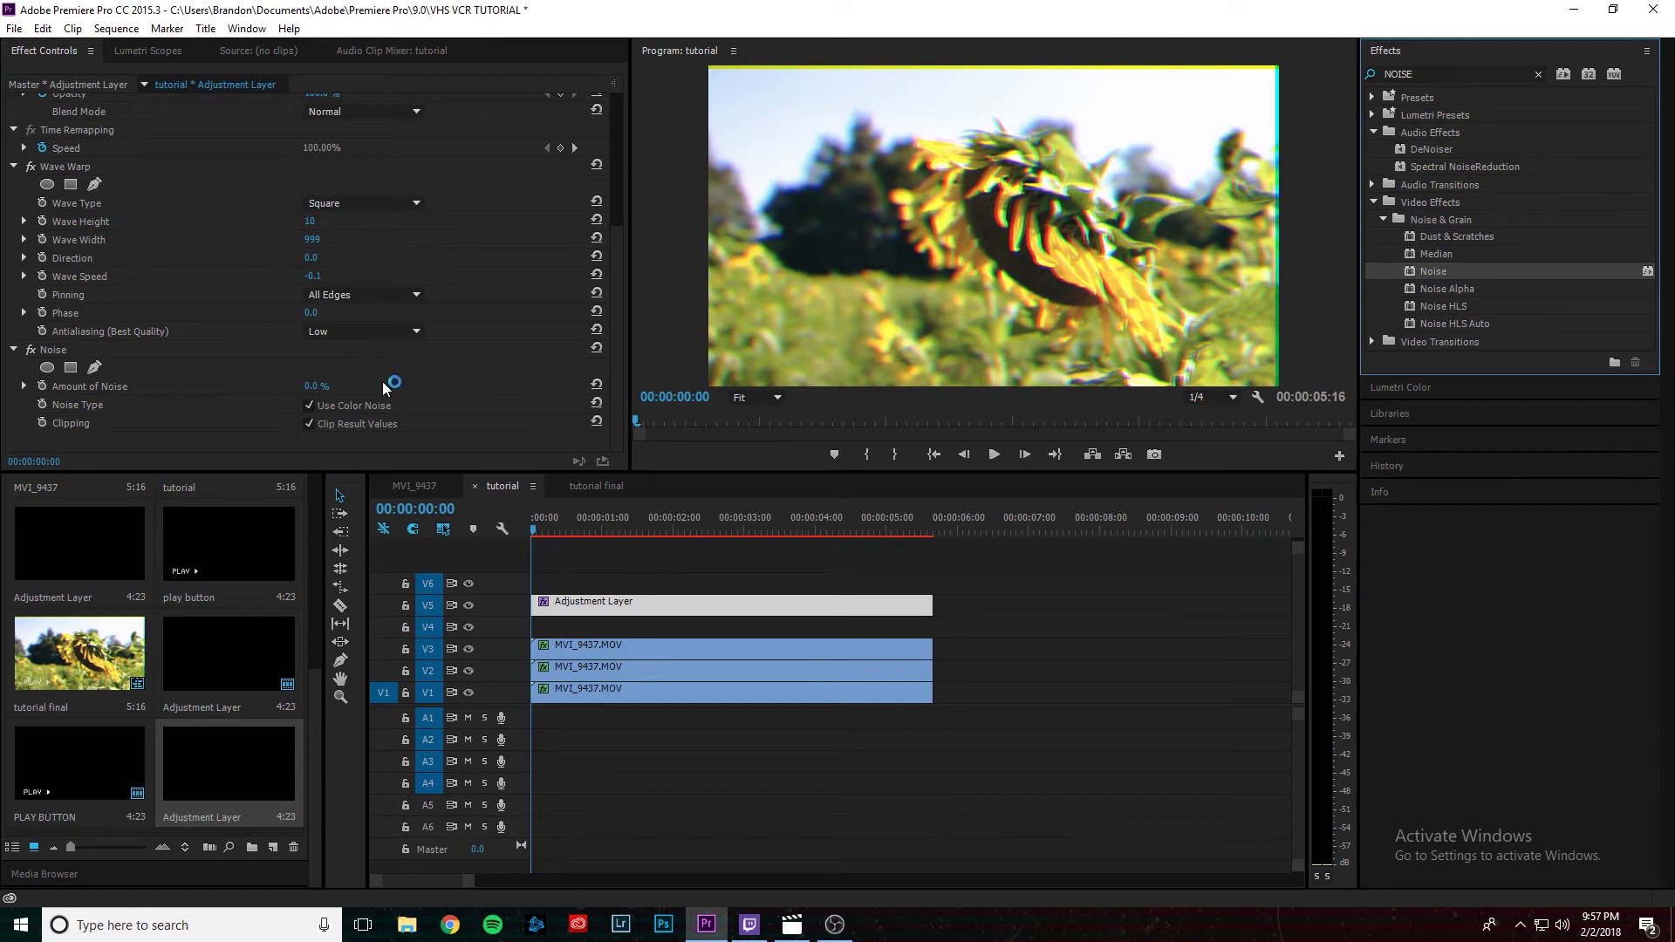
left_click(316, 386)
type("12.5")
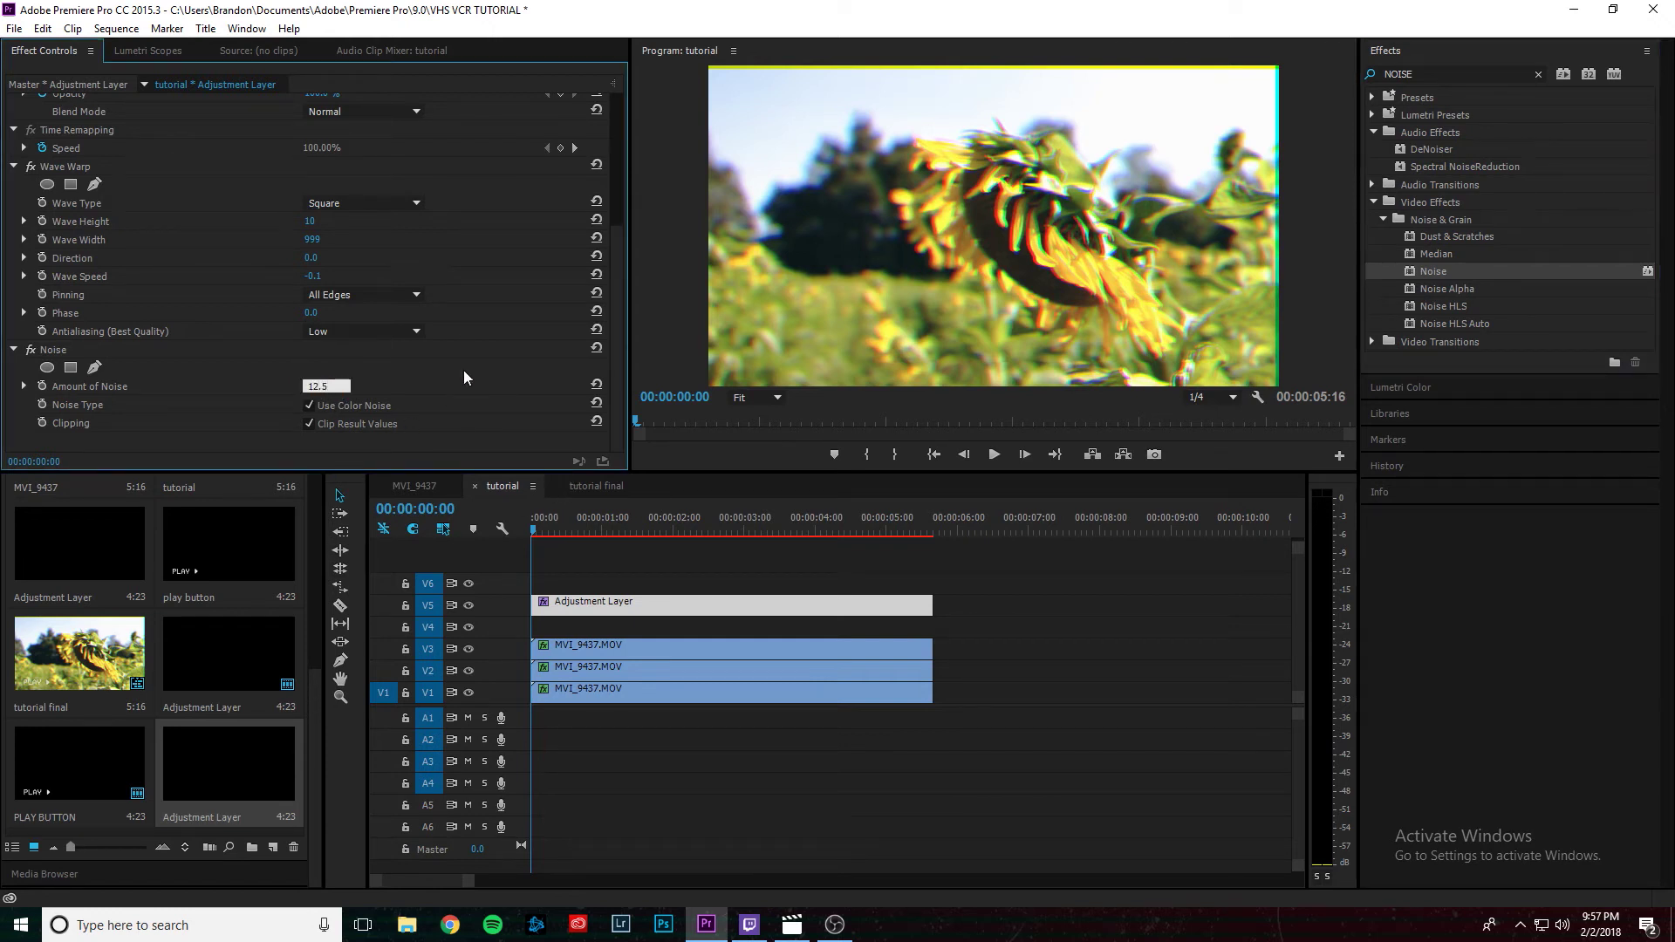
key("Return")
Step: Create a Default Still title named 'PLAY BUTTON'
left_click(210, 32)
mouse_move(233, 79)
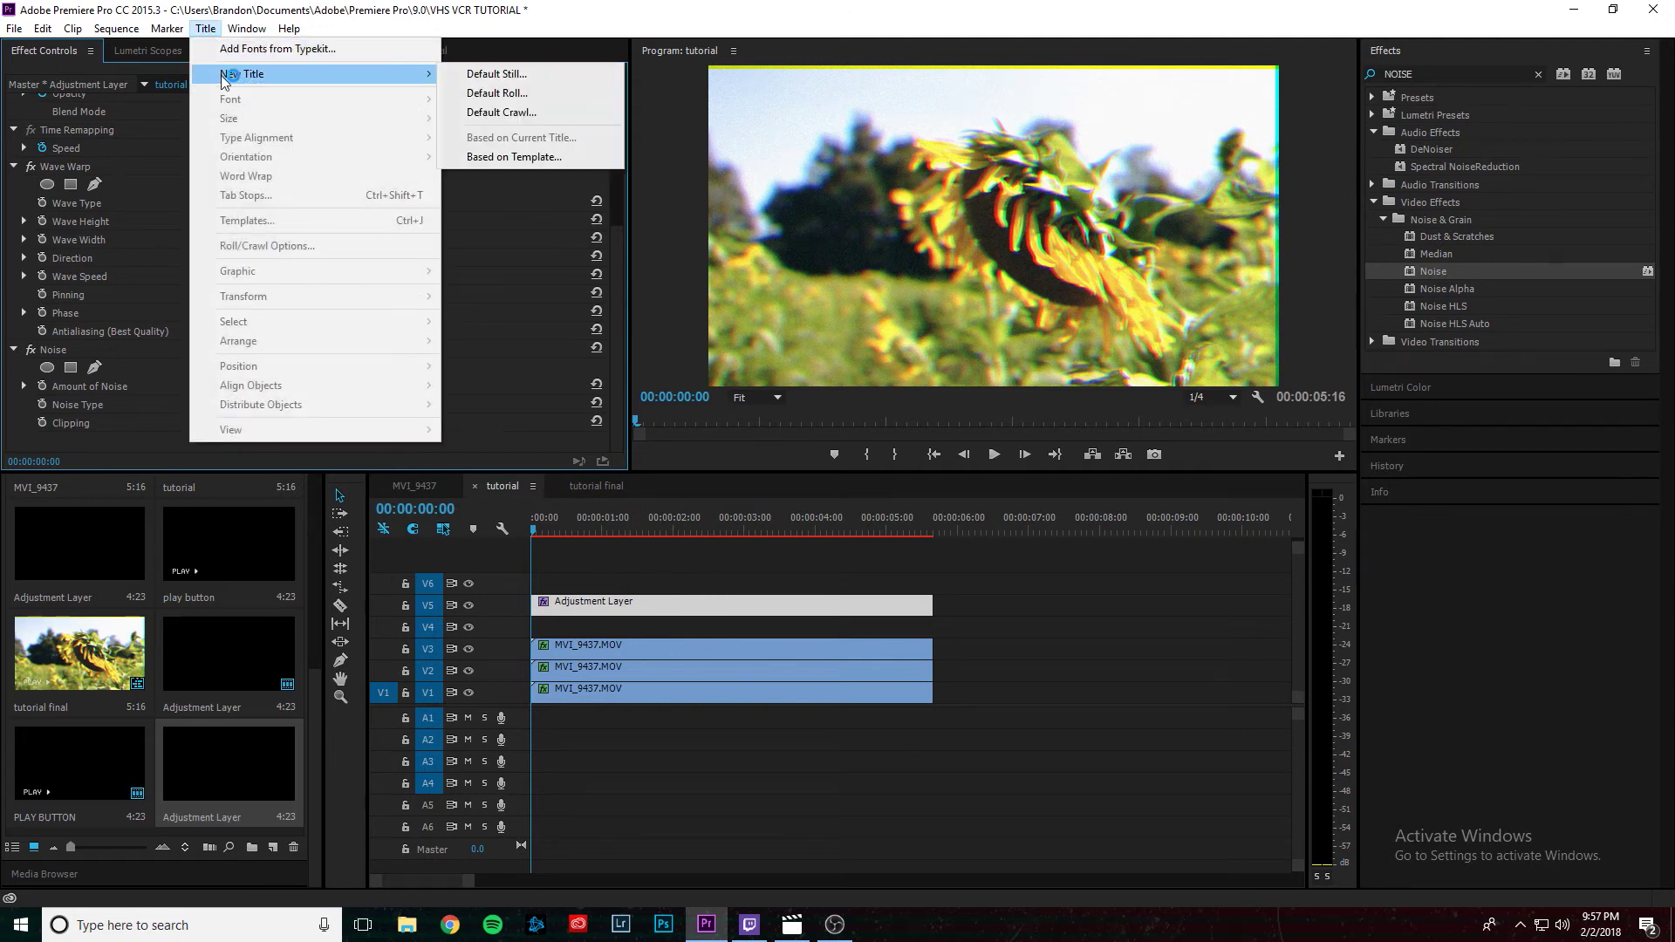
left_click(543, 75)
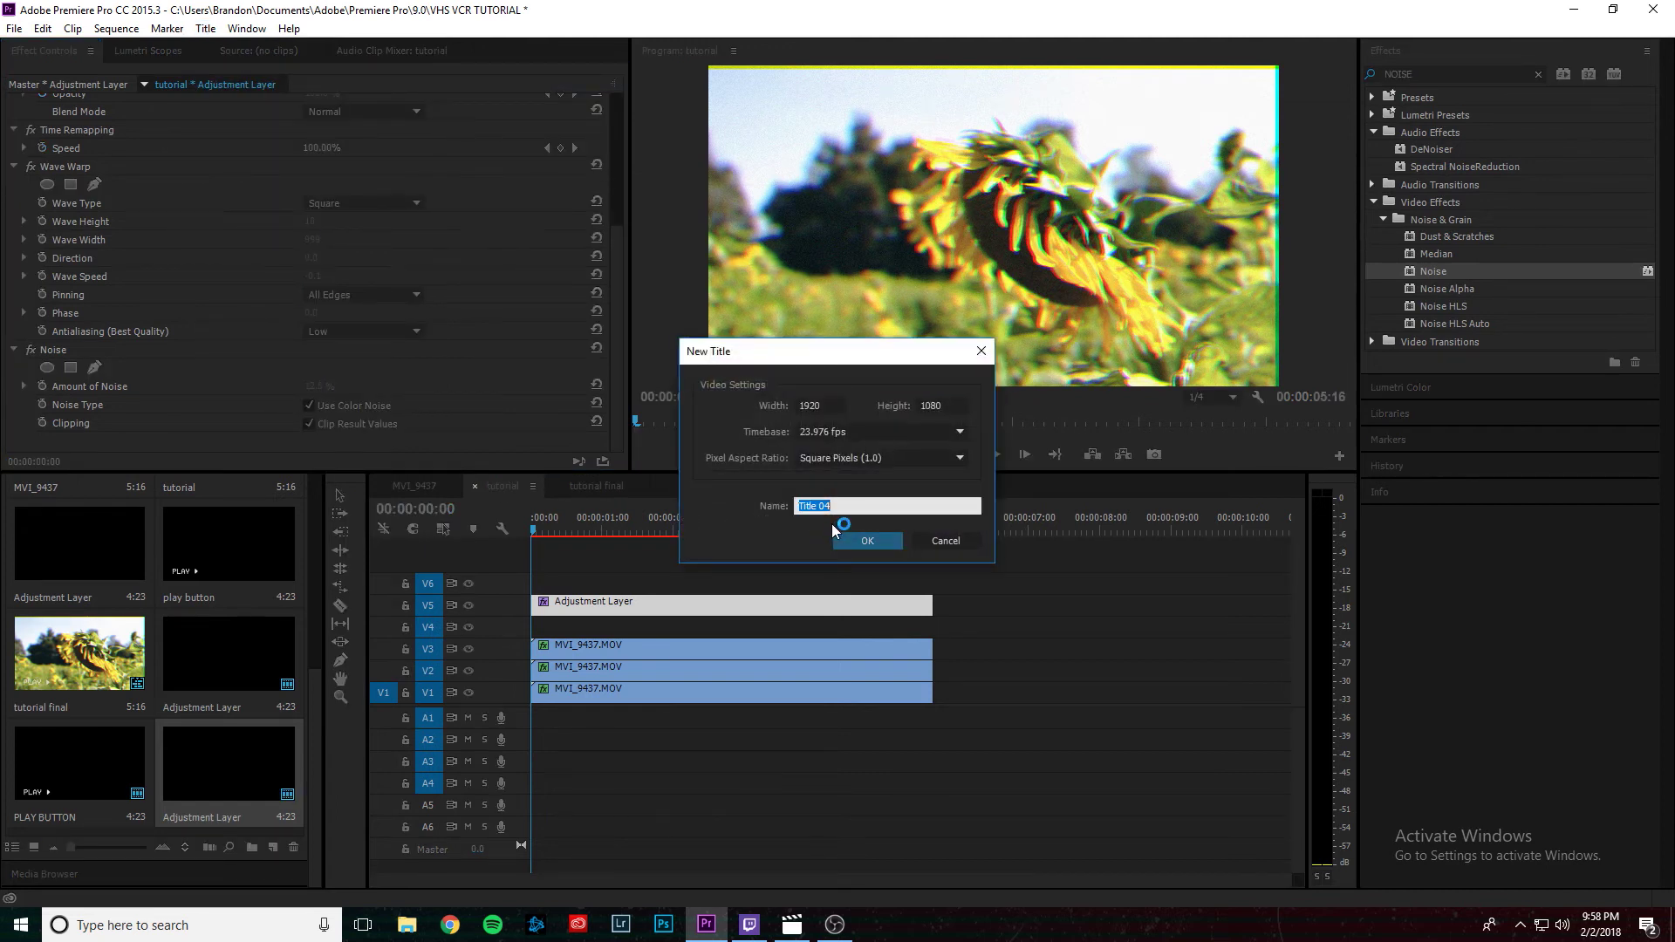
type("PLAY BUTTON")
left_click(890, 542)
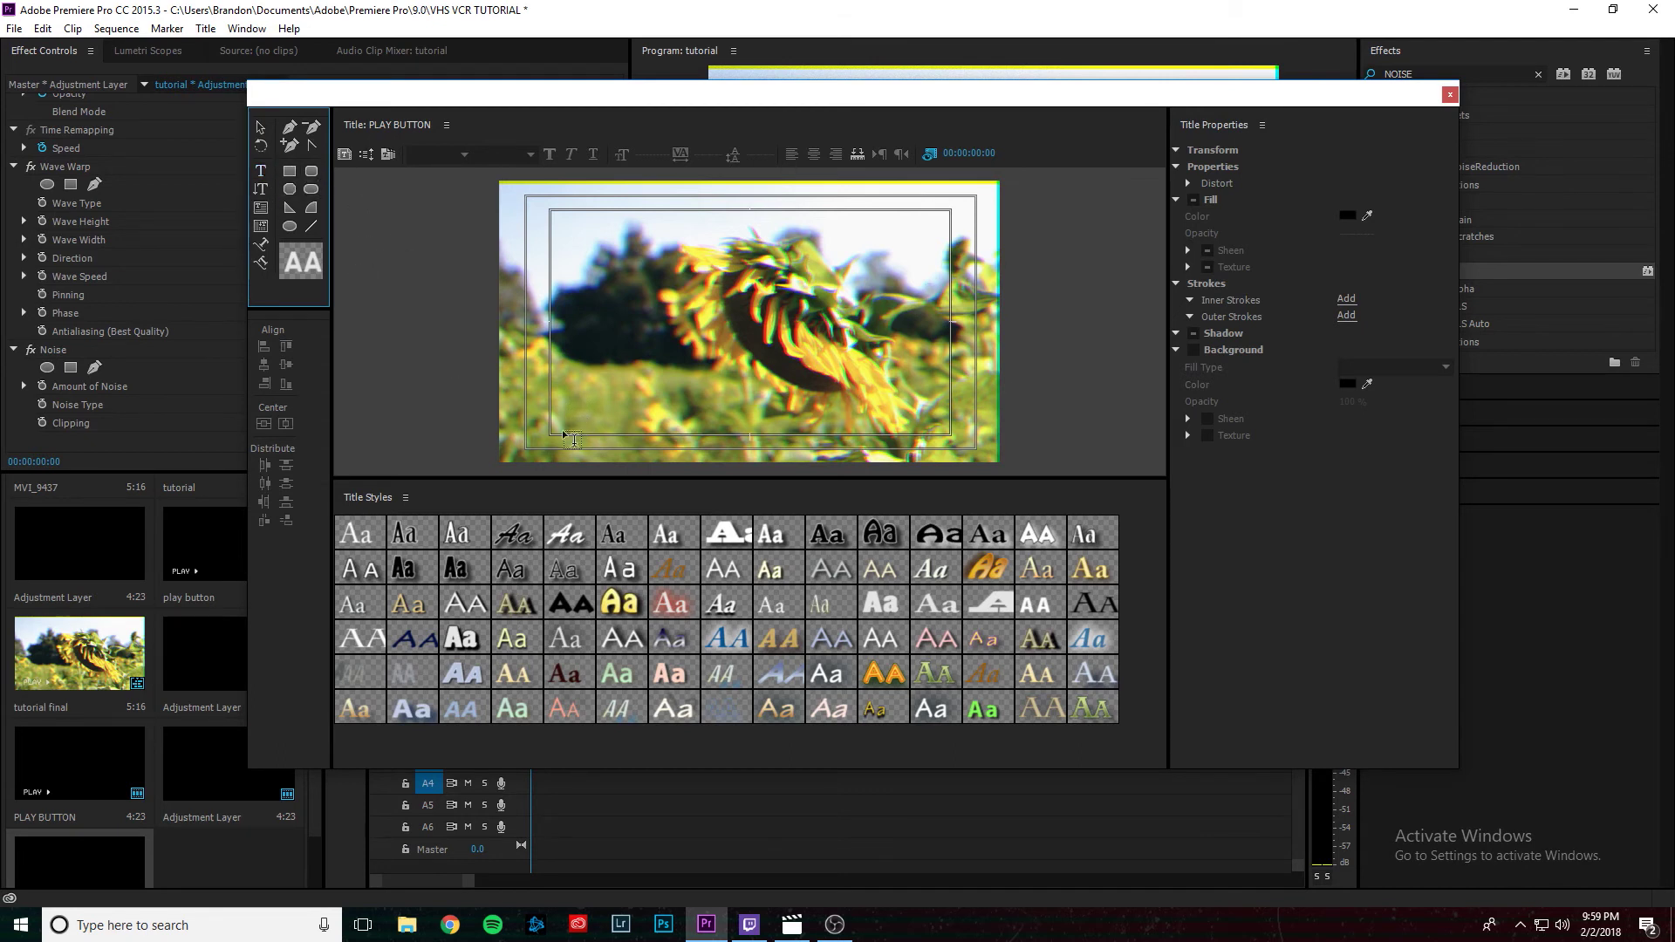
Step: Type 'PLAY ▸' in VCR OSD Mono and move it toward the frame's lower-left
left_click(556, 401)
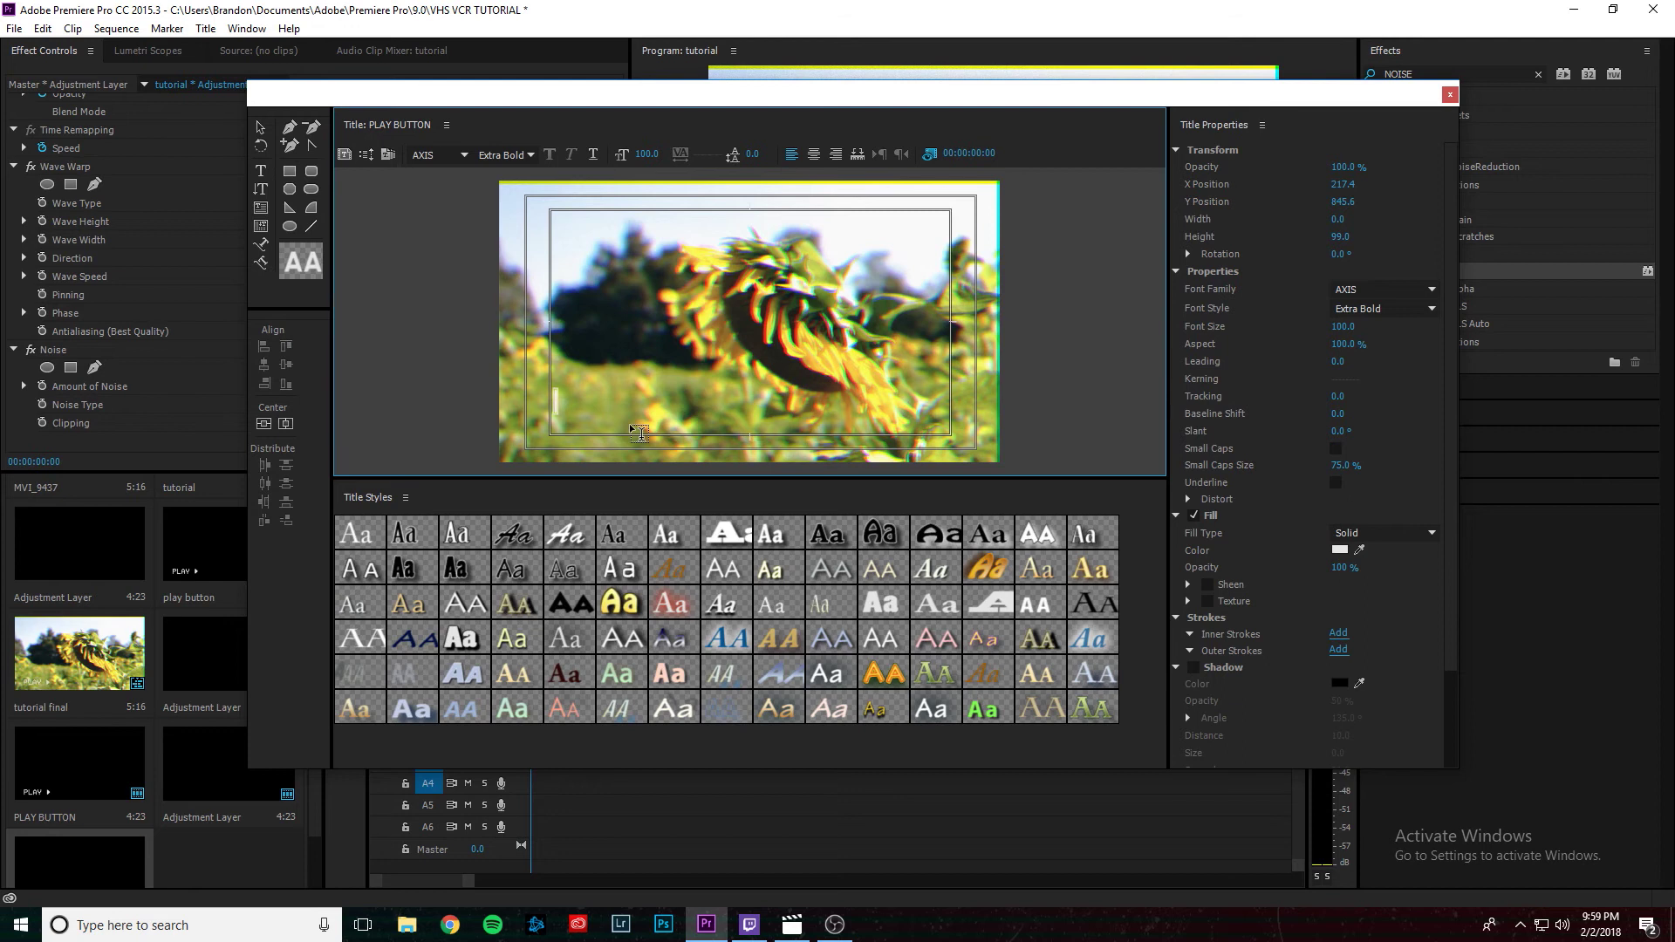
type("PLAY ")
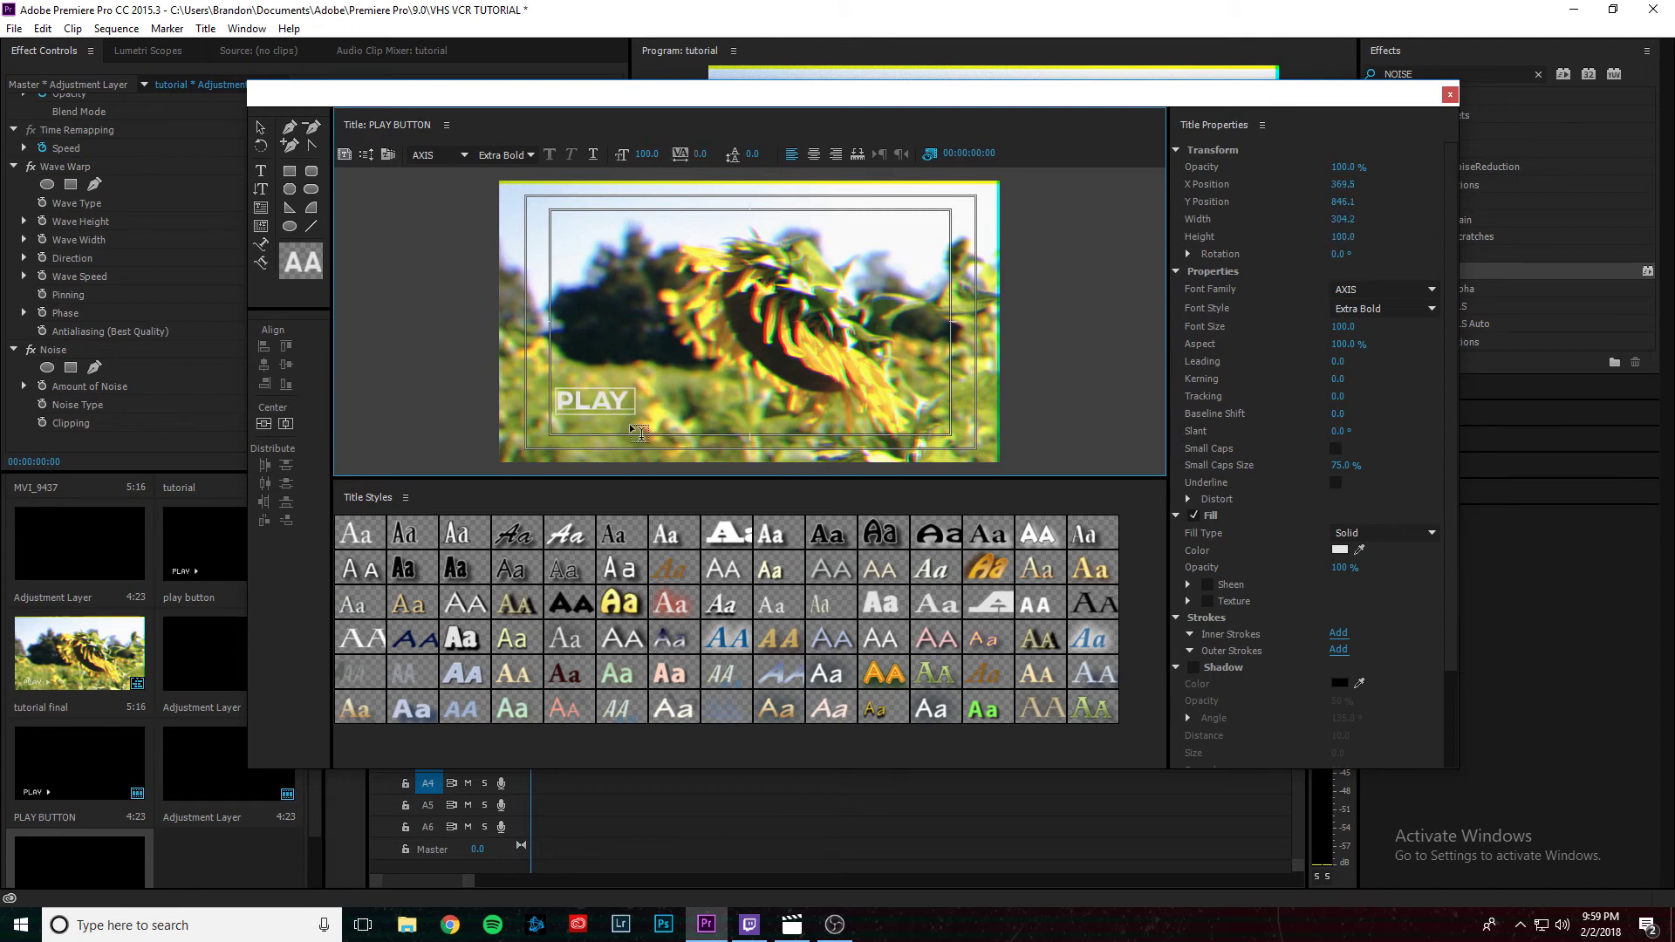
type("▸")
left_click(448, 150)
type("VCR OSD")
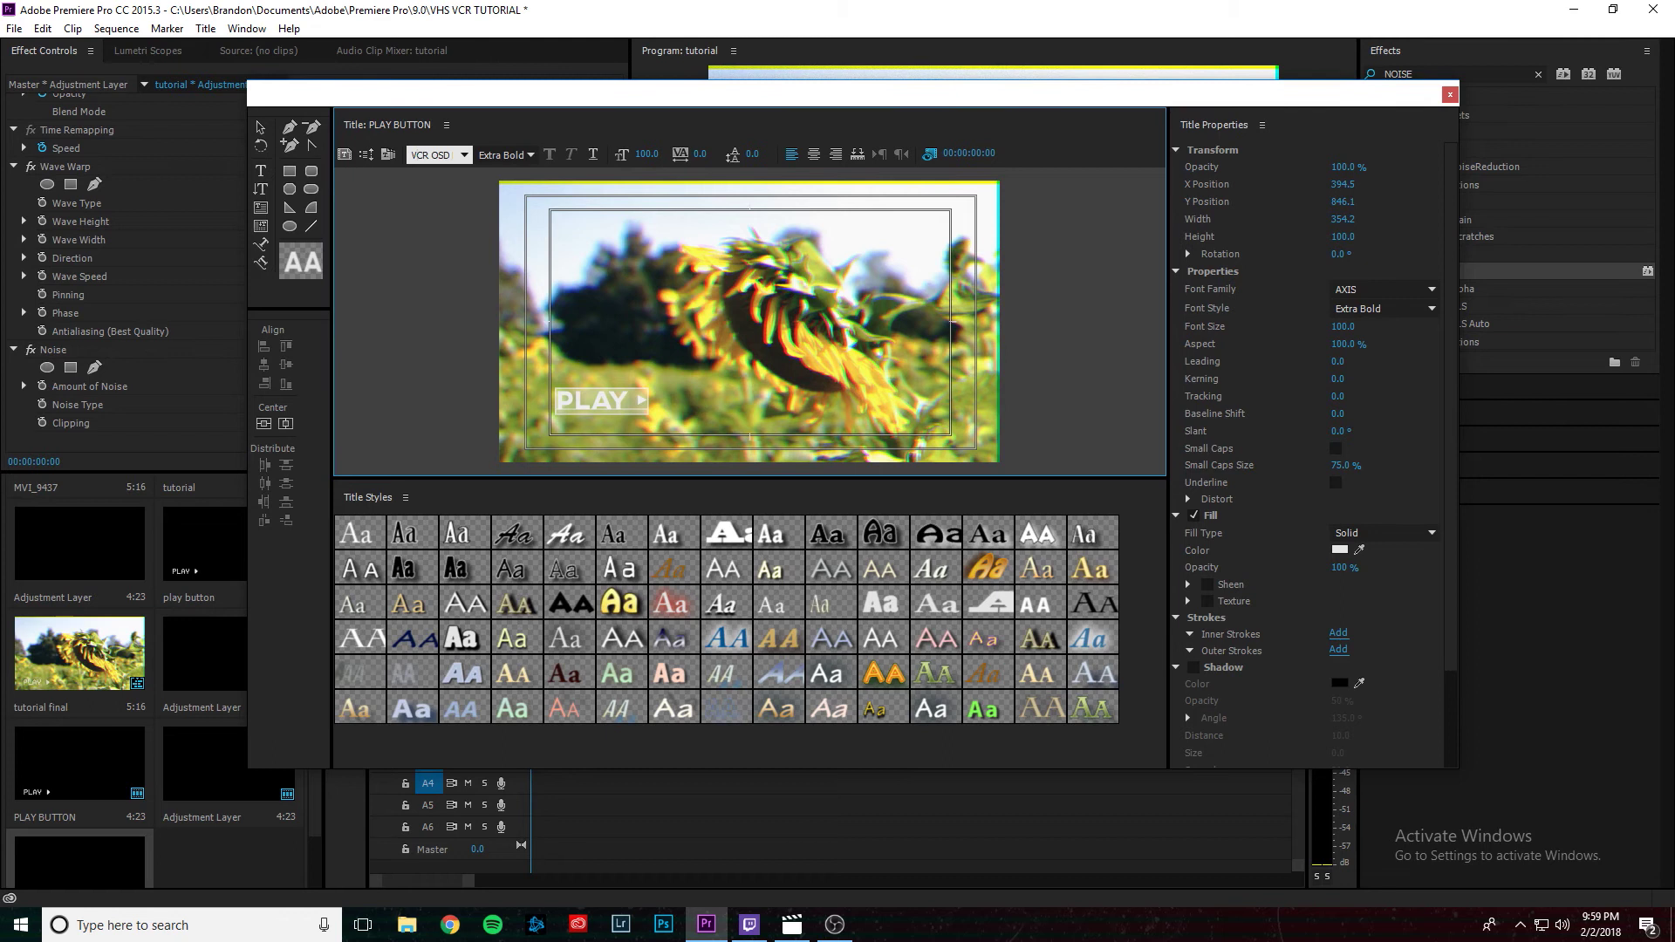
left_click(608, 369)
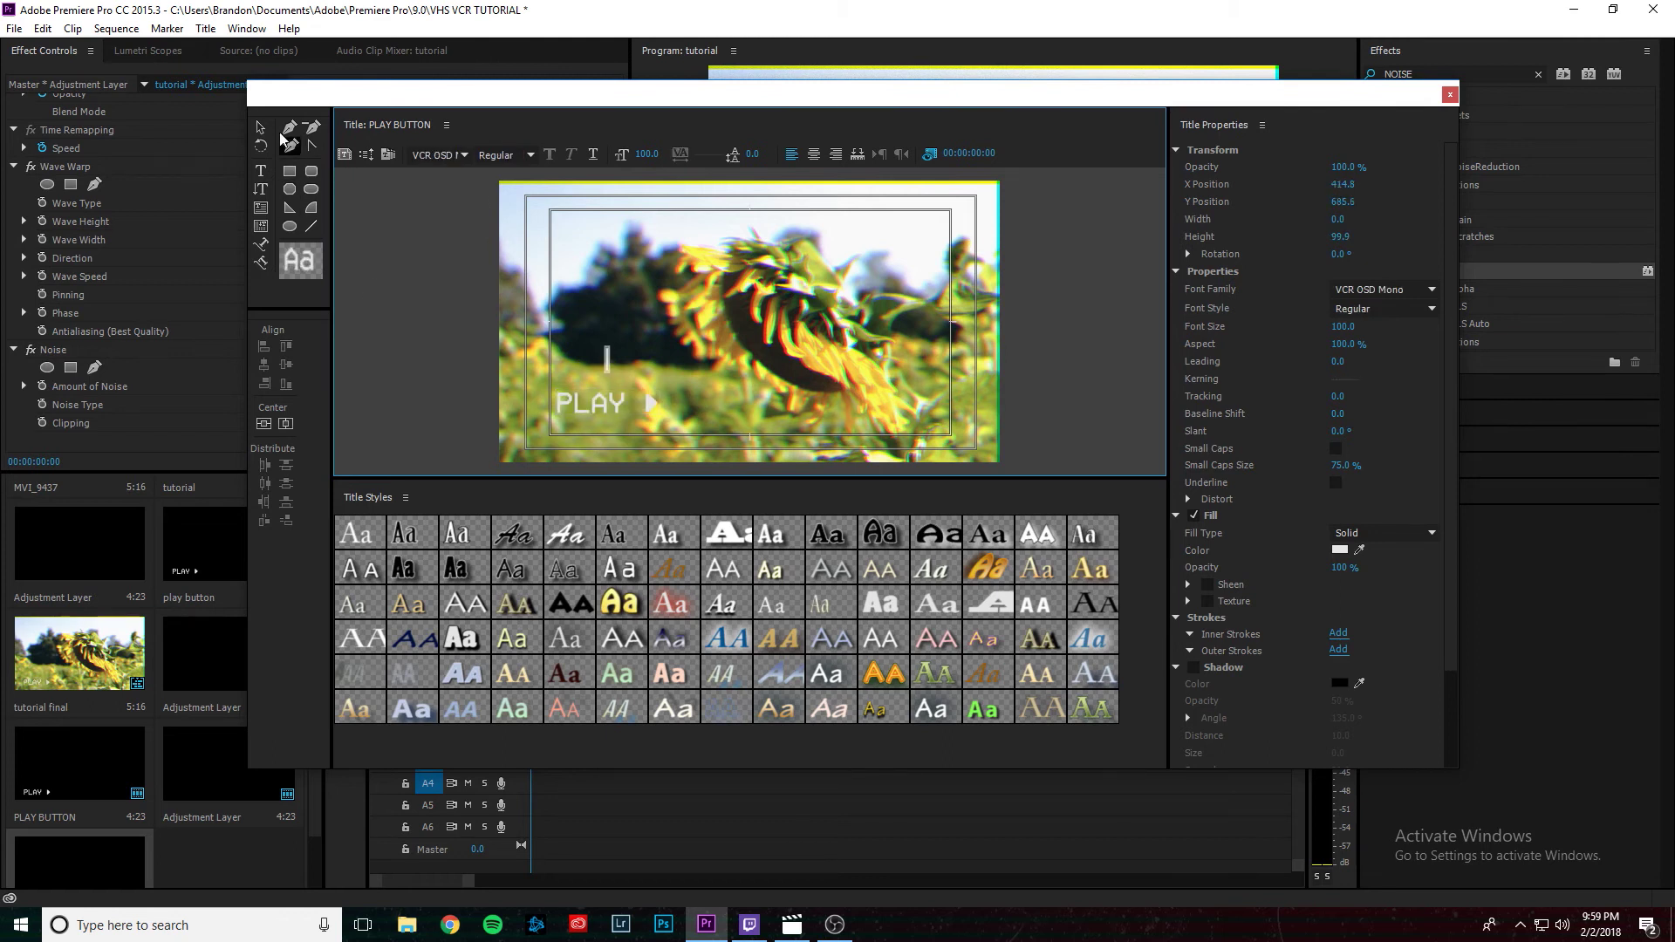
left_click(260, 127)
left_click_drag(597, 406, 574, 436)
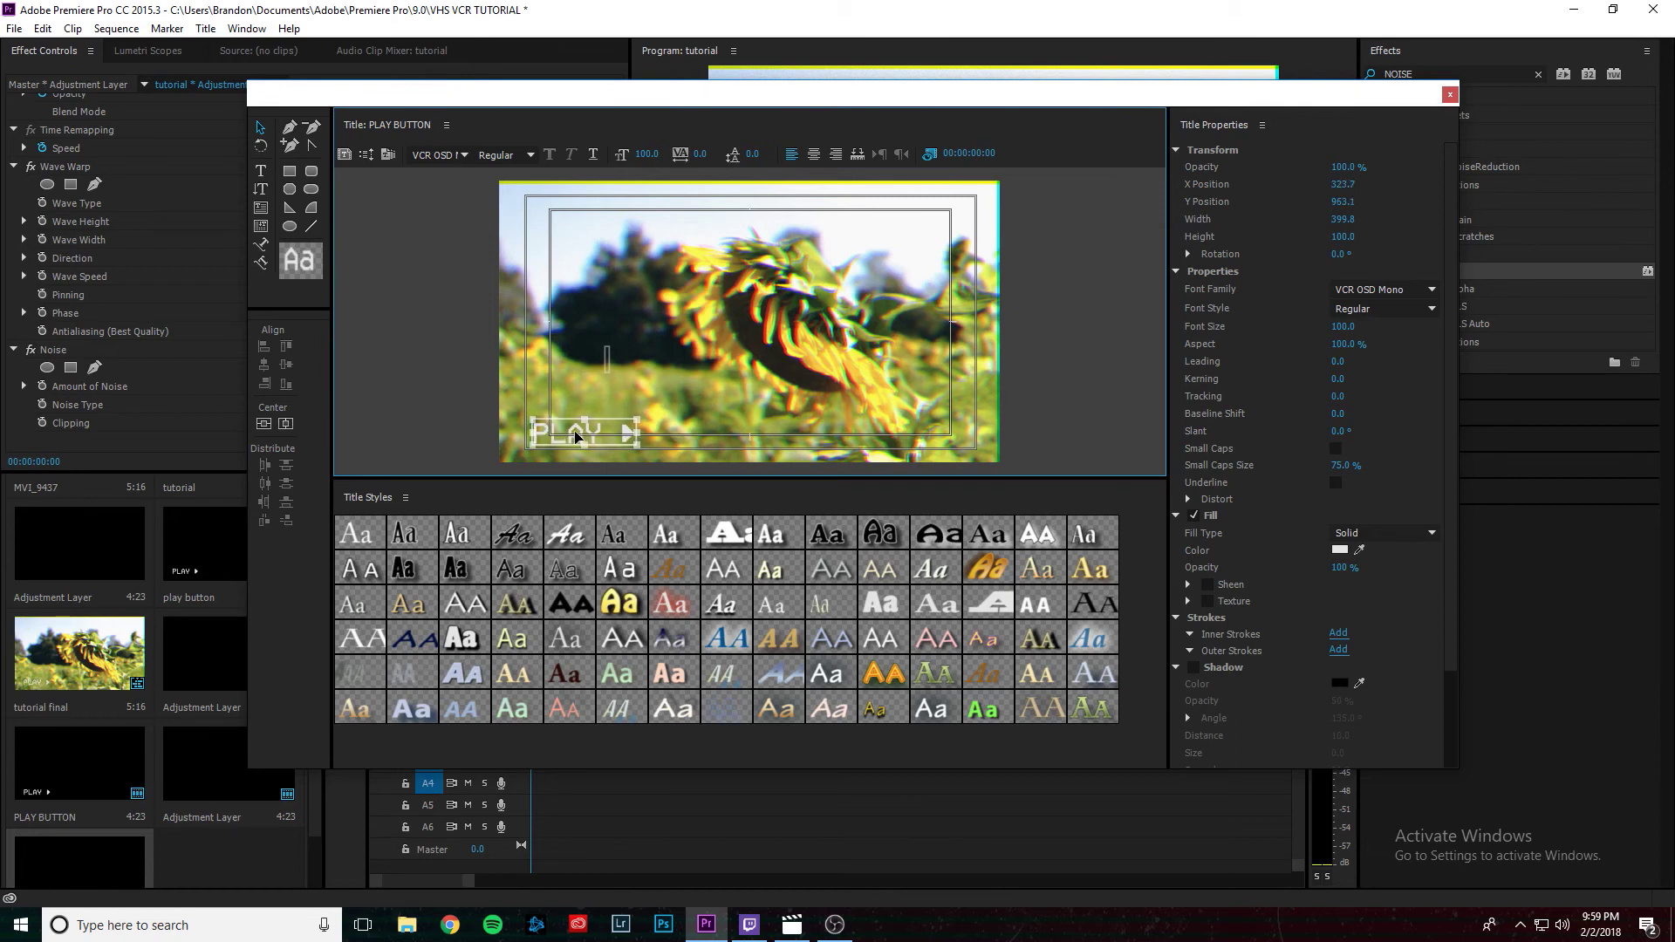
Step: Add an Outer Stroke of size 2.0 to the PLAY text
left_click(1337, 650)
scroll(1284, 621, "down", 1)
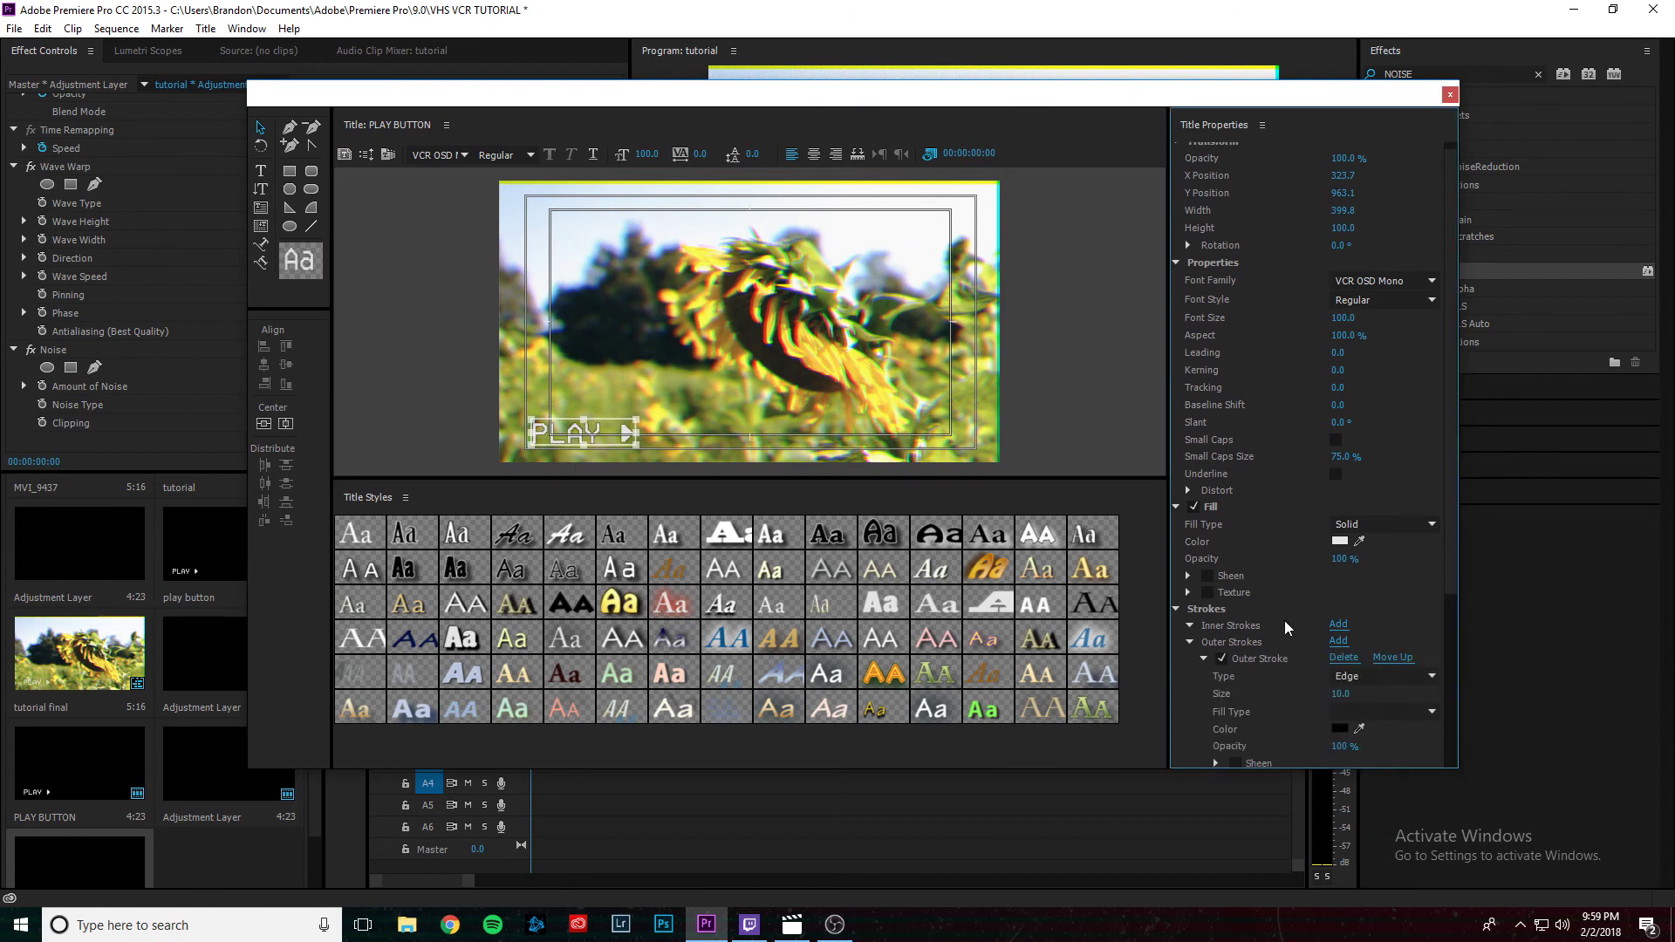
scroll(1284, 620, "down", 1)
left_click(1344, 684)
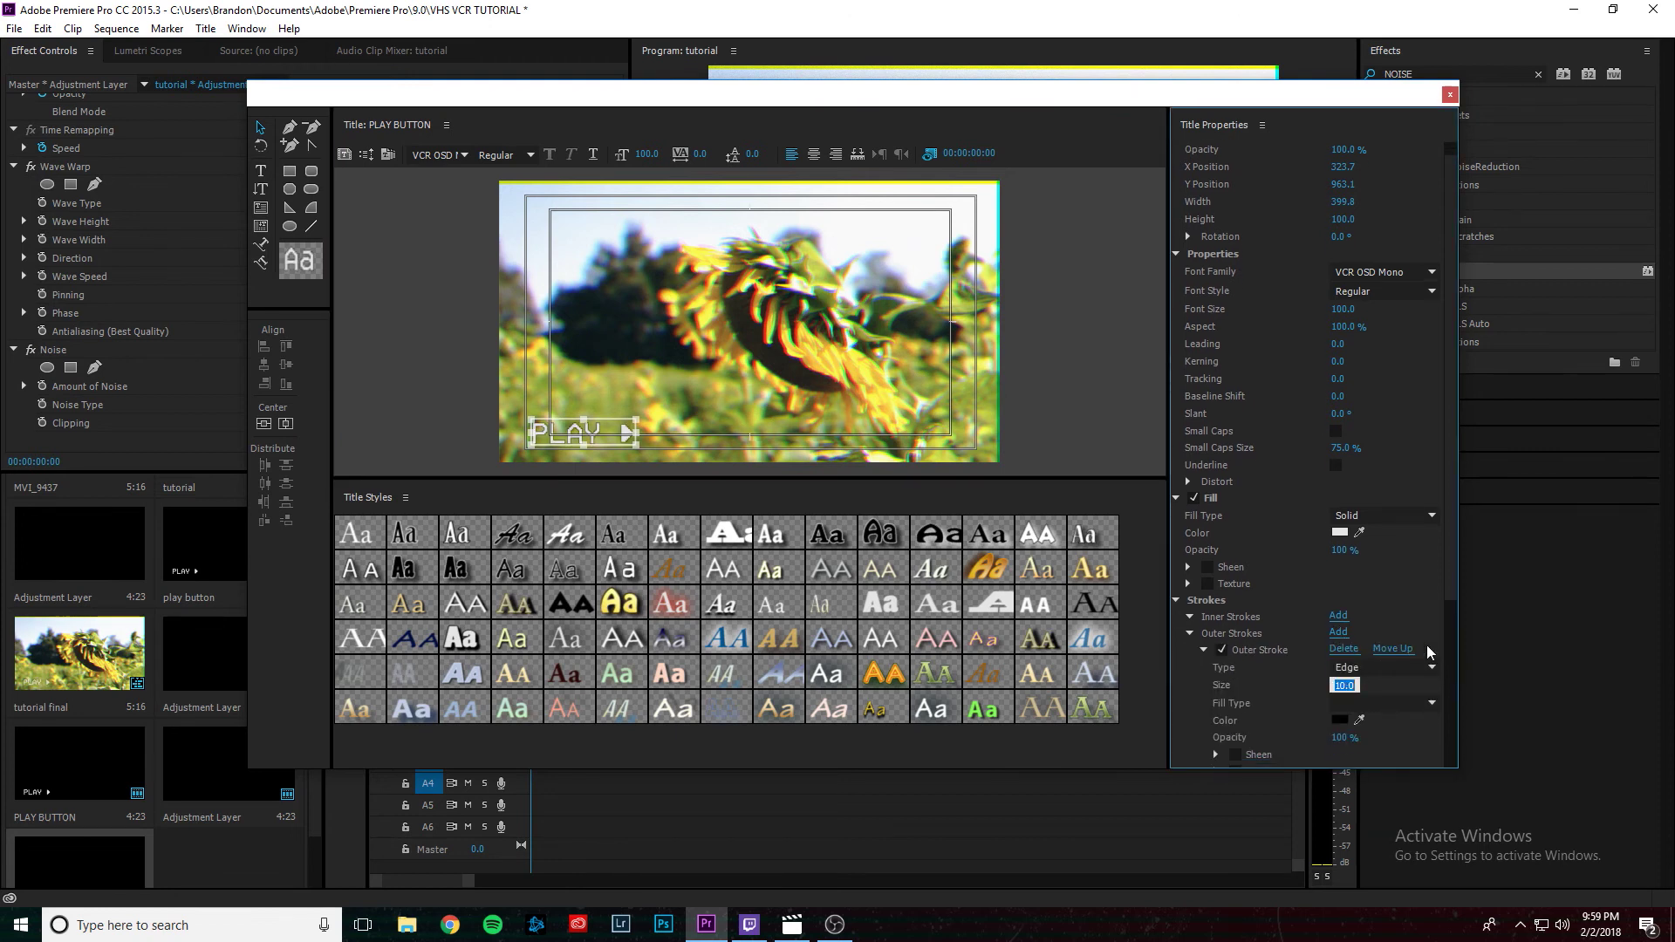
type("30")
key("Return")
left_click(1344, 685)
type("2")
key("Return")
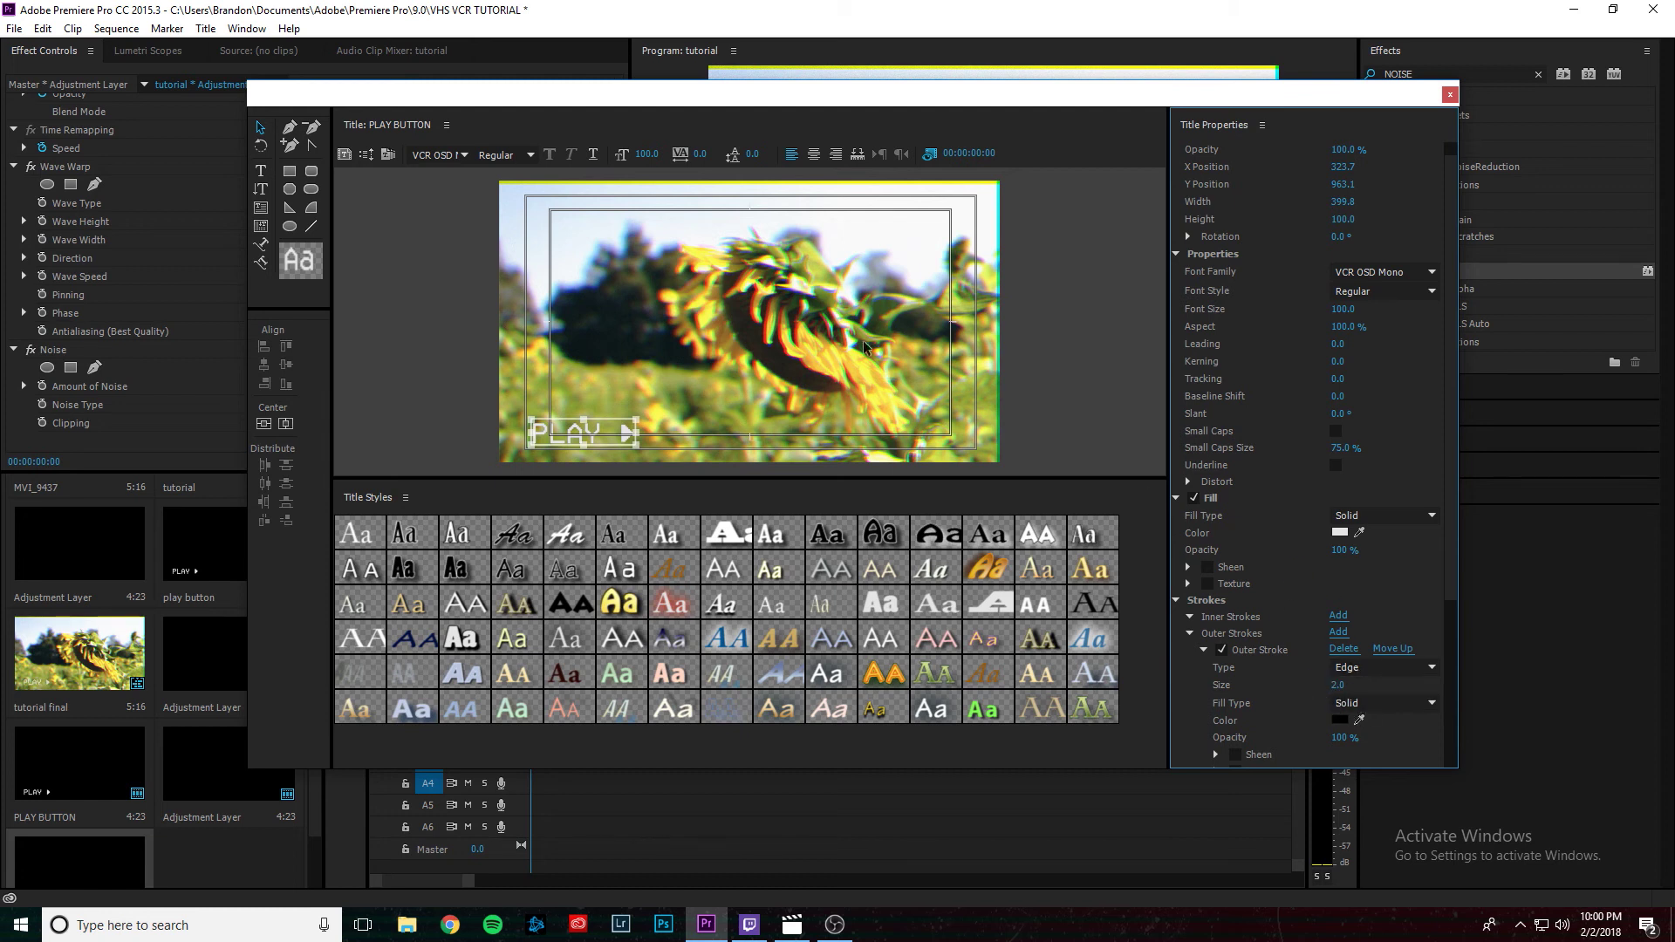
left_click(670, 346)
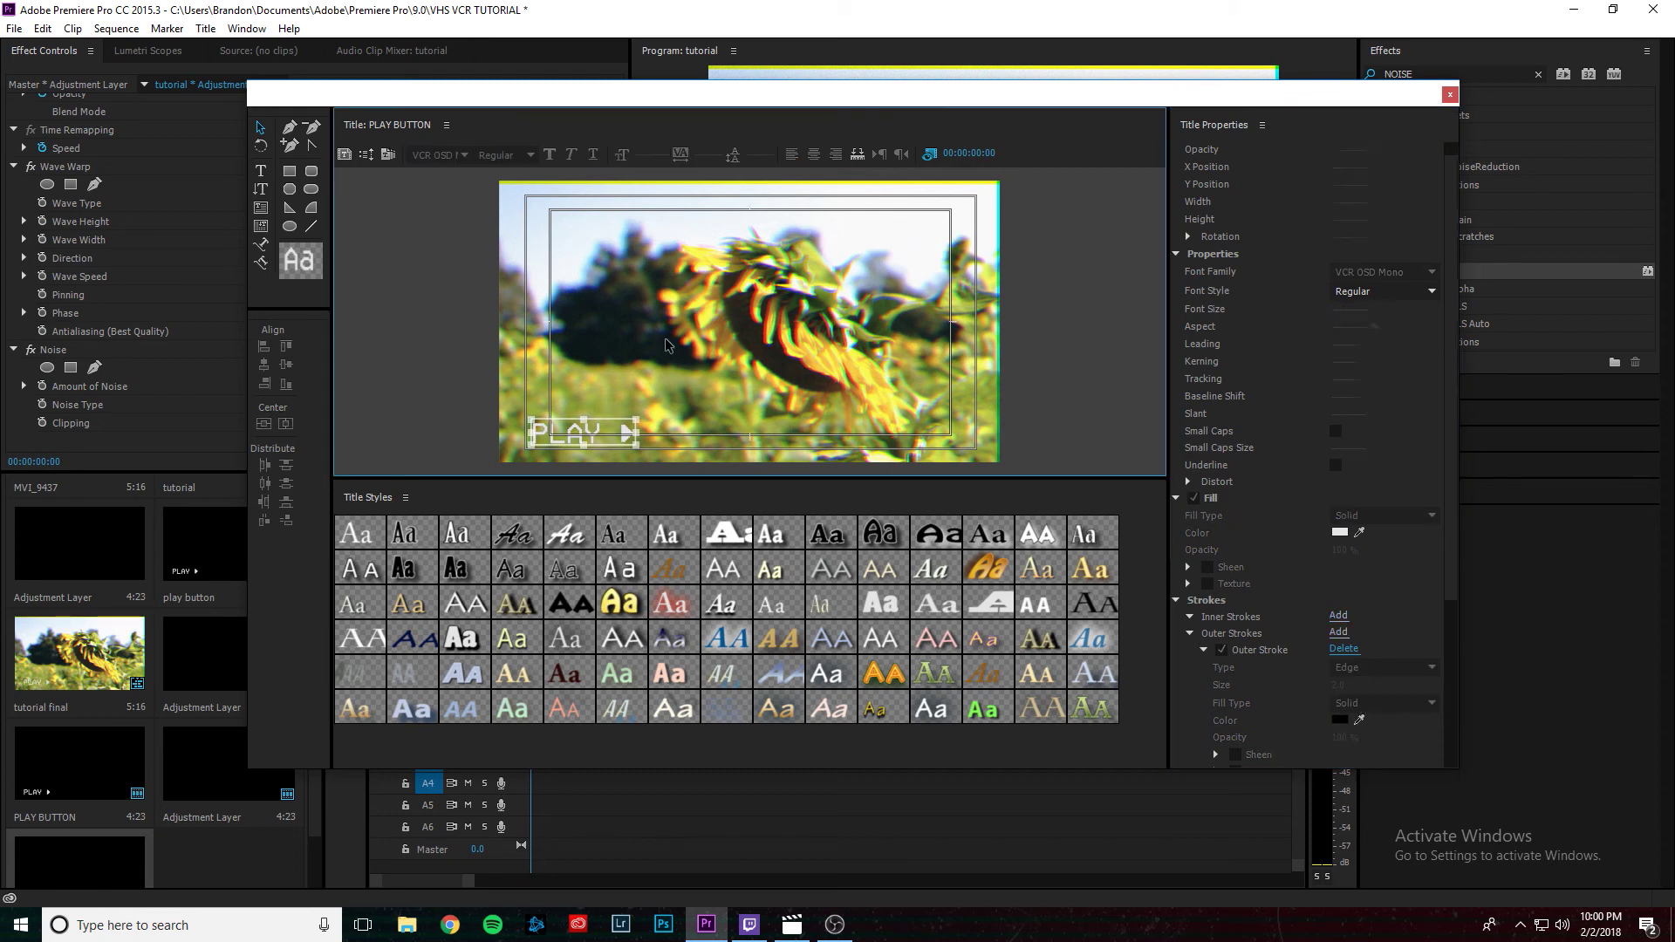
Step: Close the Titler and drop the PLAY BUTTON title onto V4, then select it
left_click(567, 439)
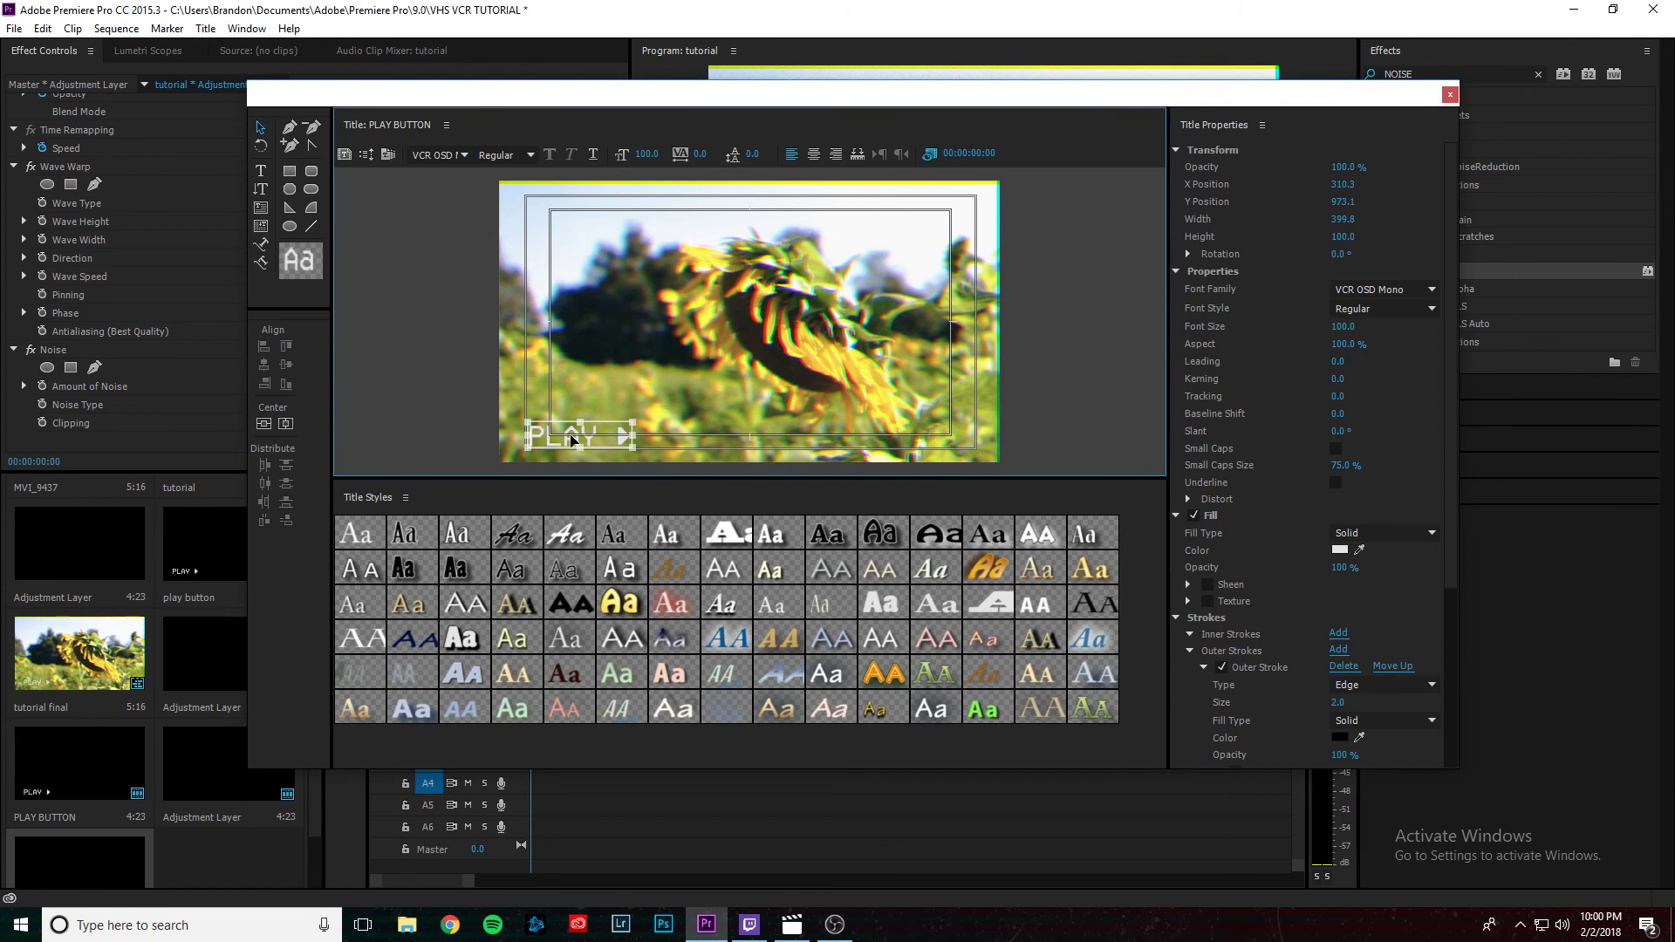
left_click(1449, 94)
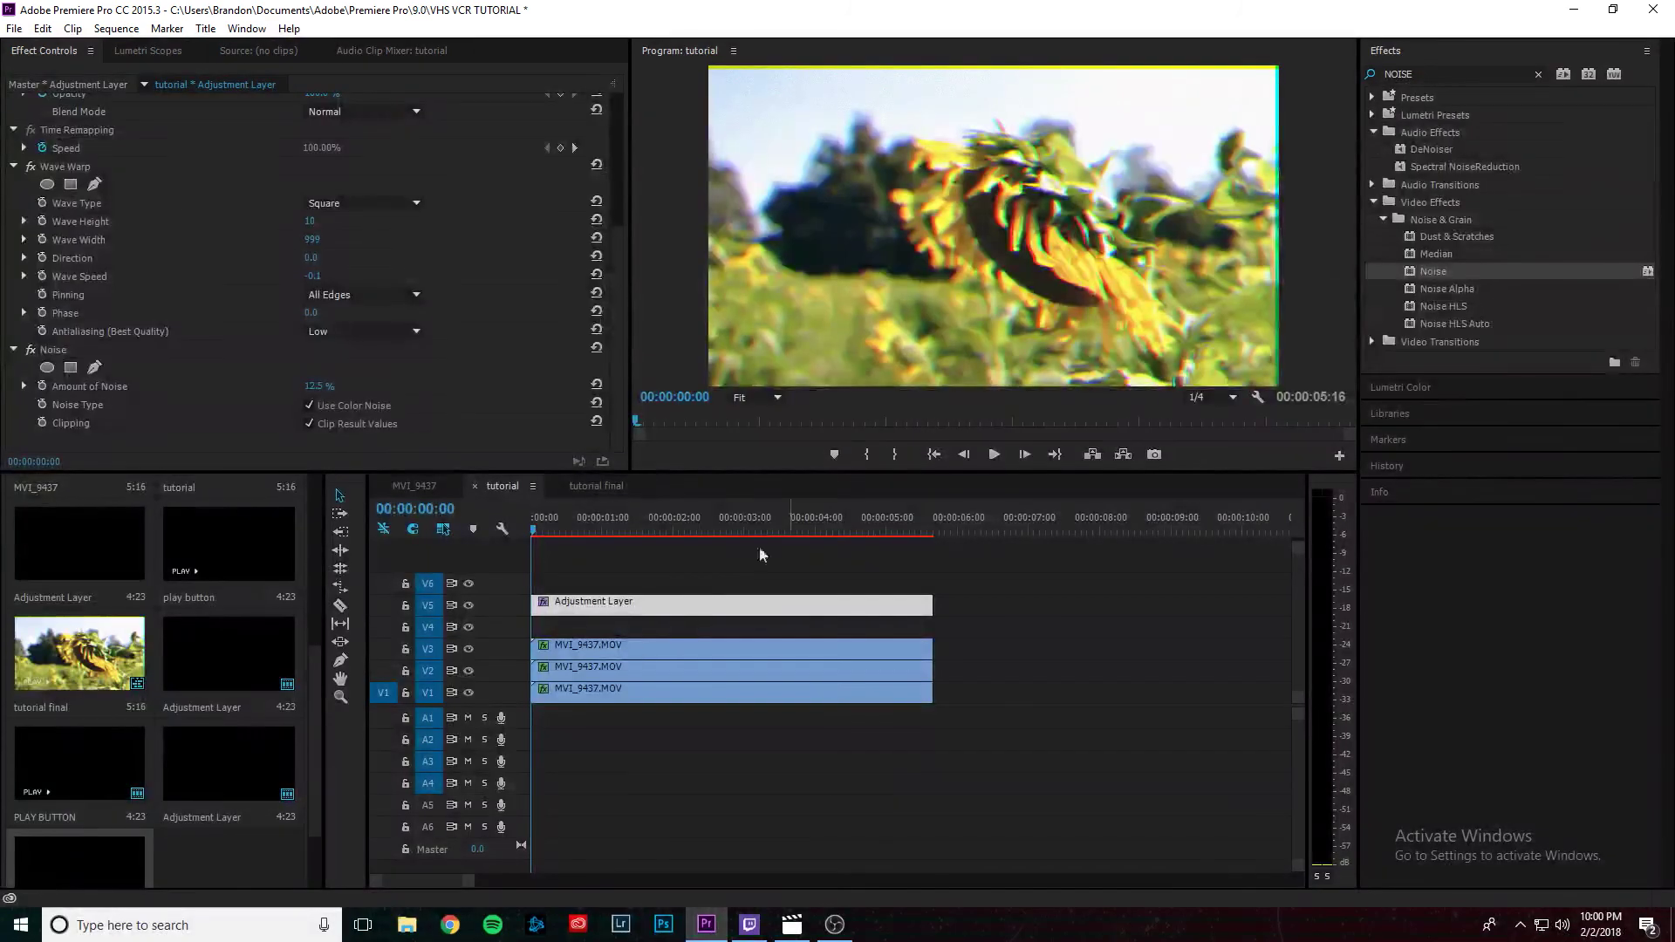
scroll(144, 764, "down", 2)
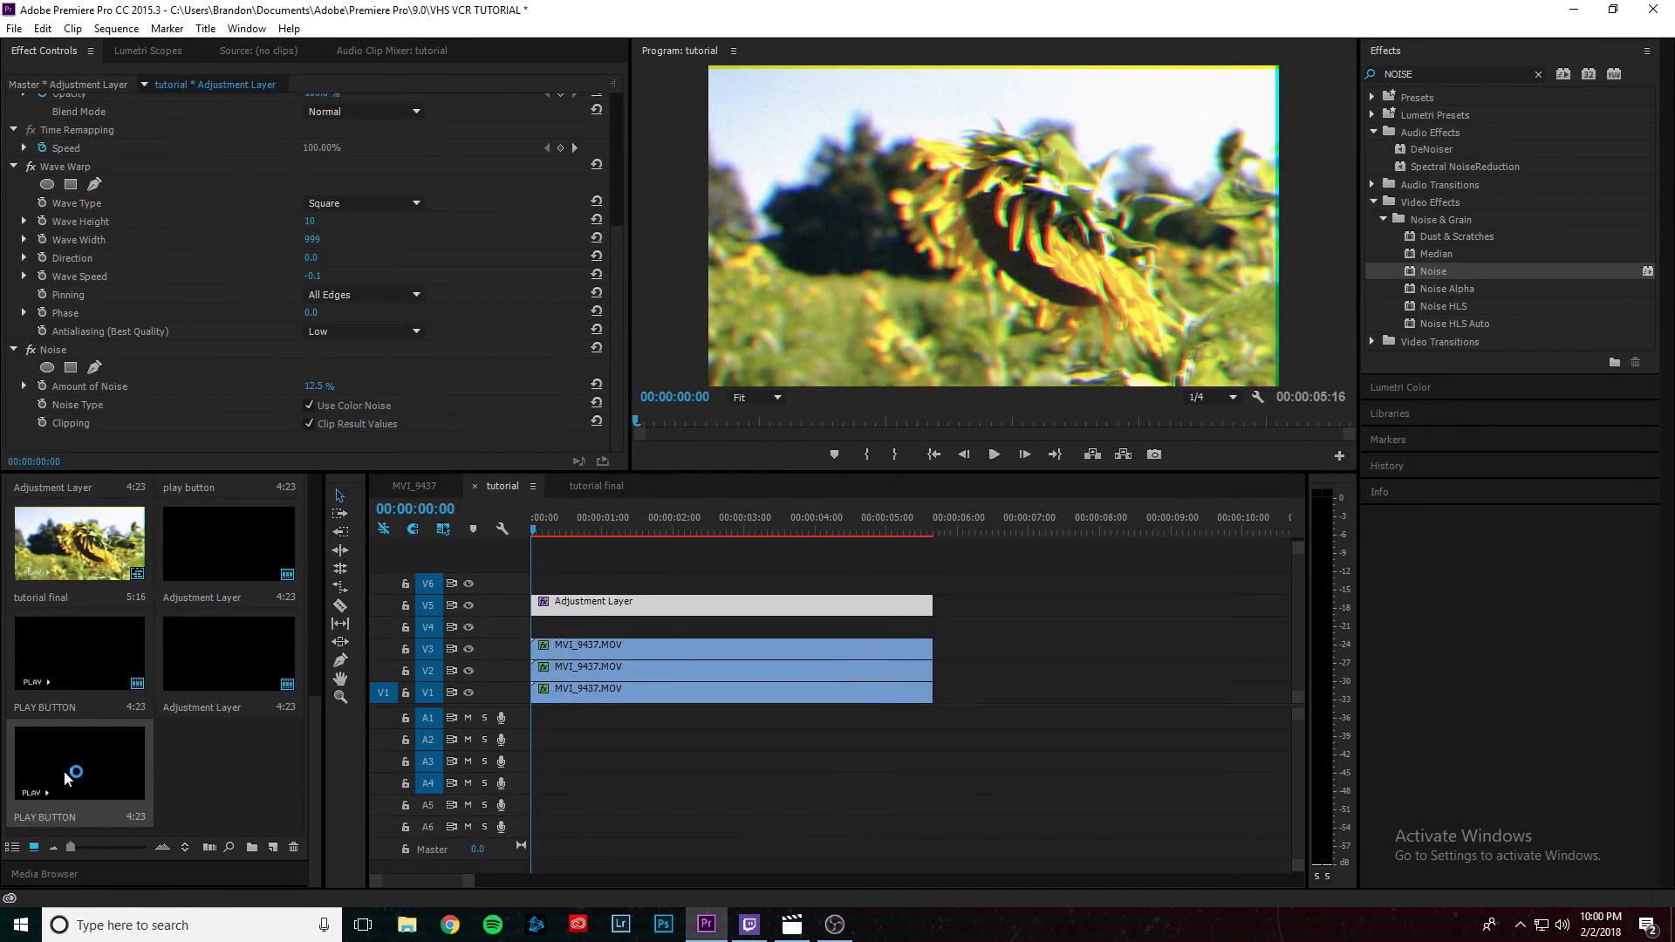
left_click_drag(65, 777, 926, 629)
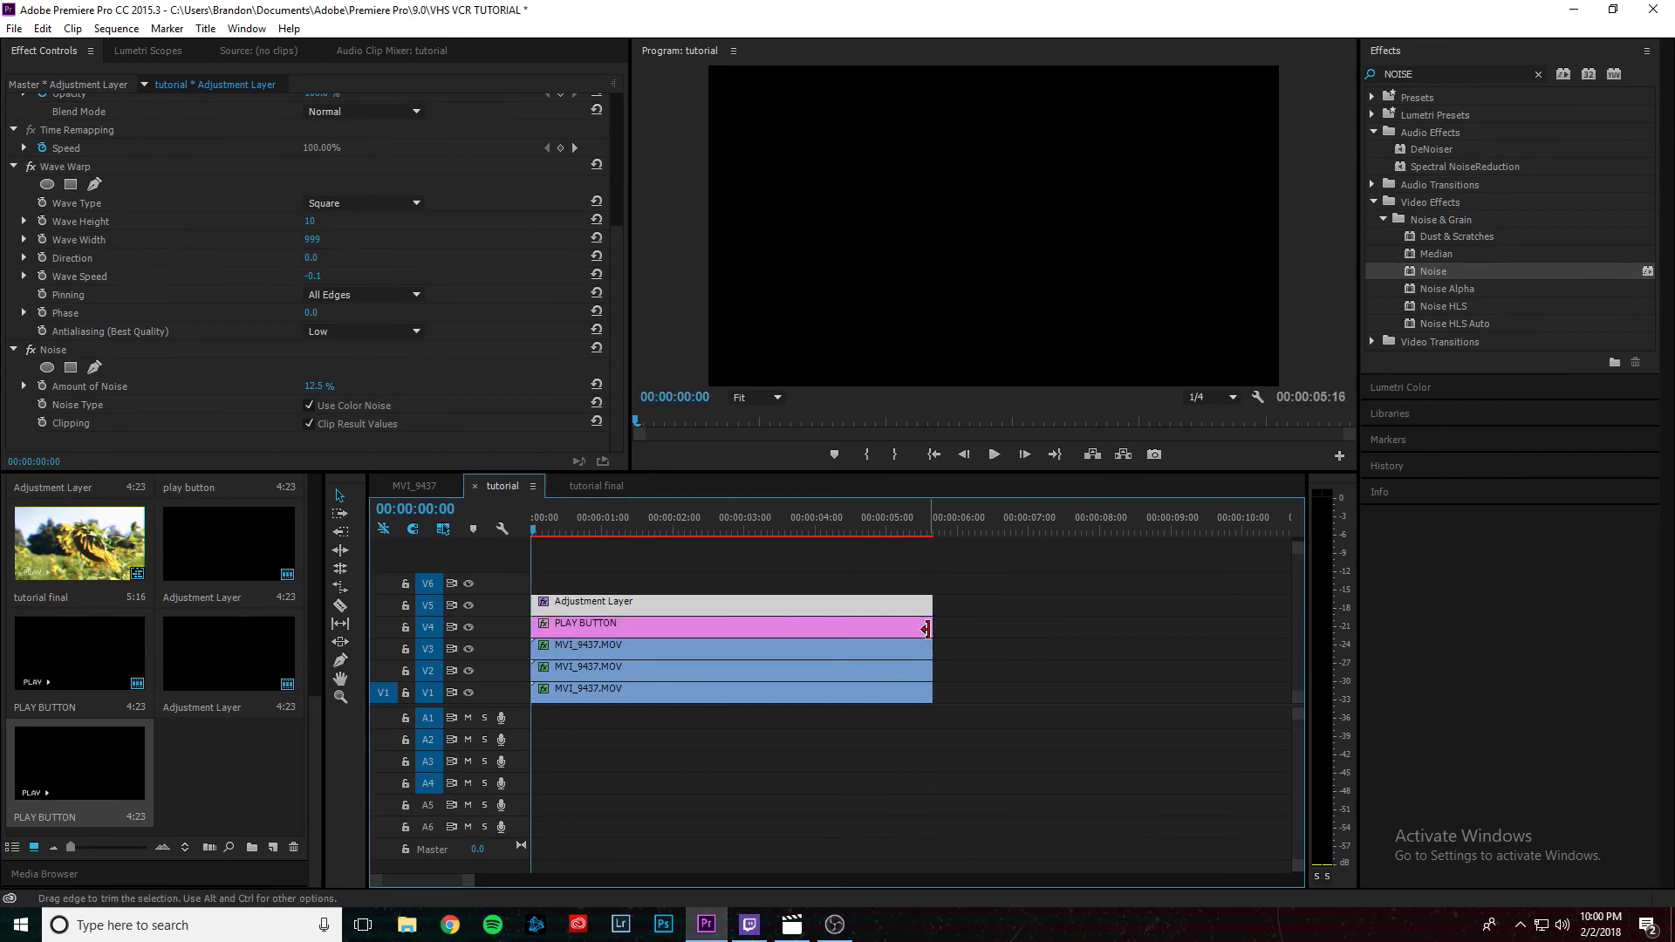
left_click(811, 628)
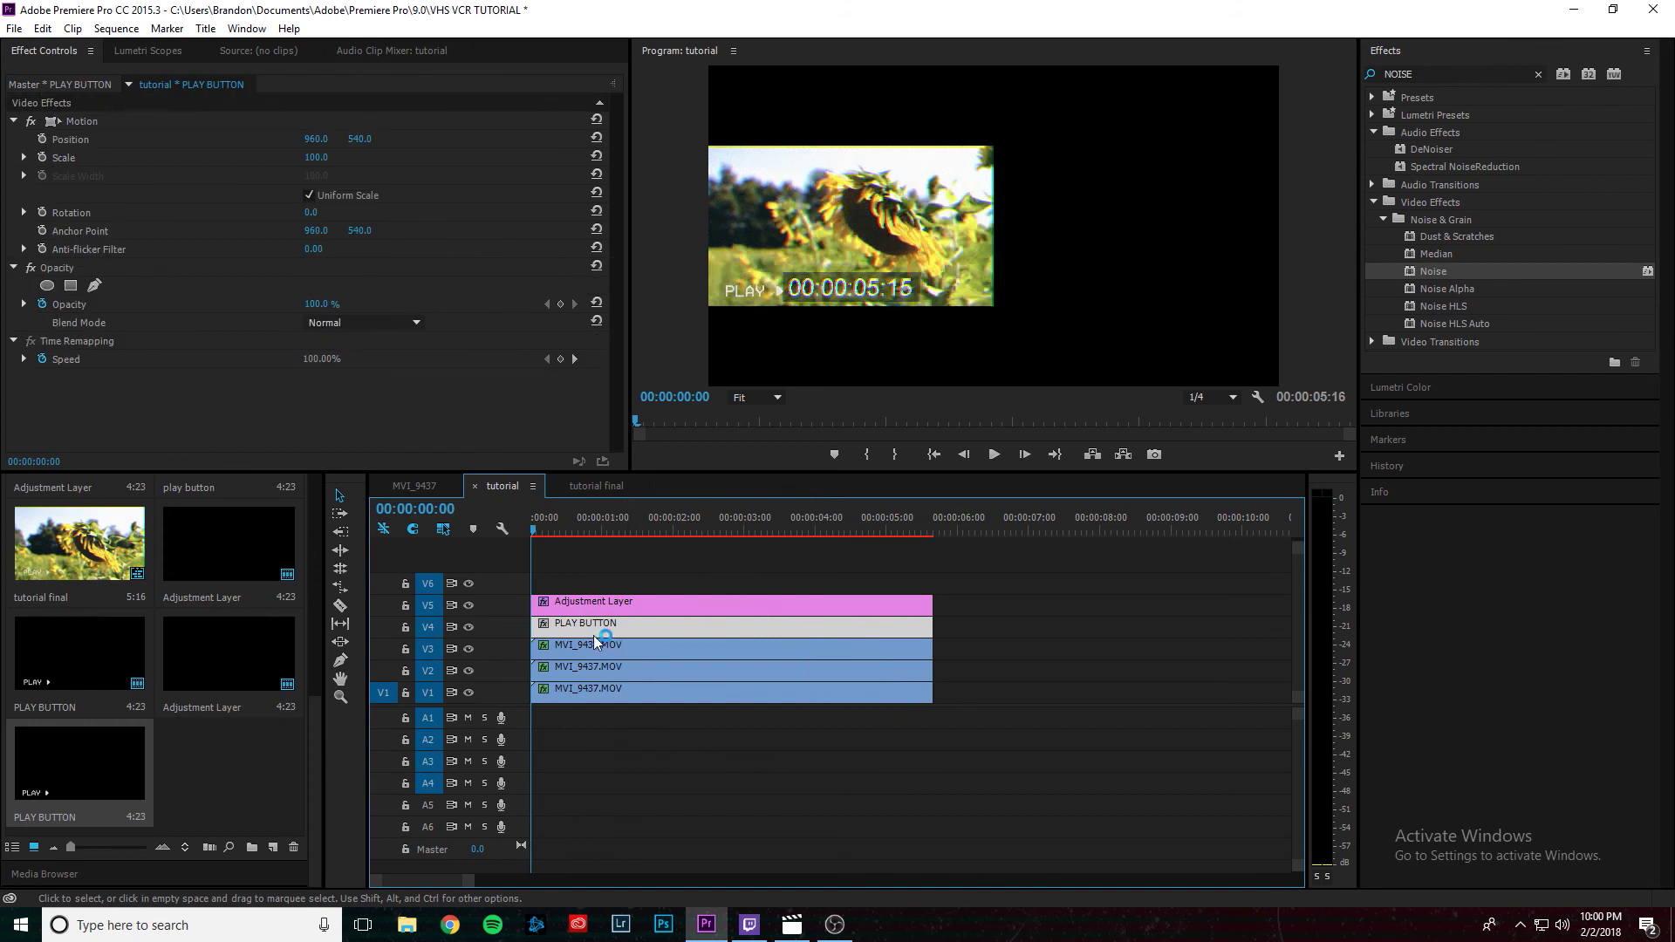
Step: Give the PLAY BUTTON title Screen blend mode and 80% opacity, then scrub to preview
left_click(377, 322)
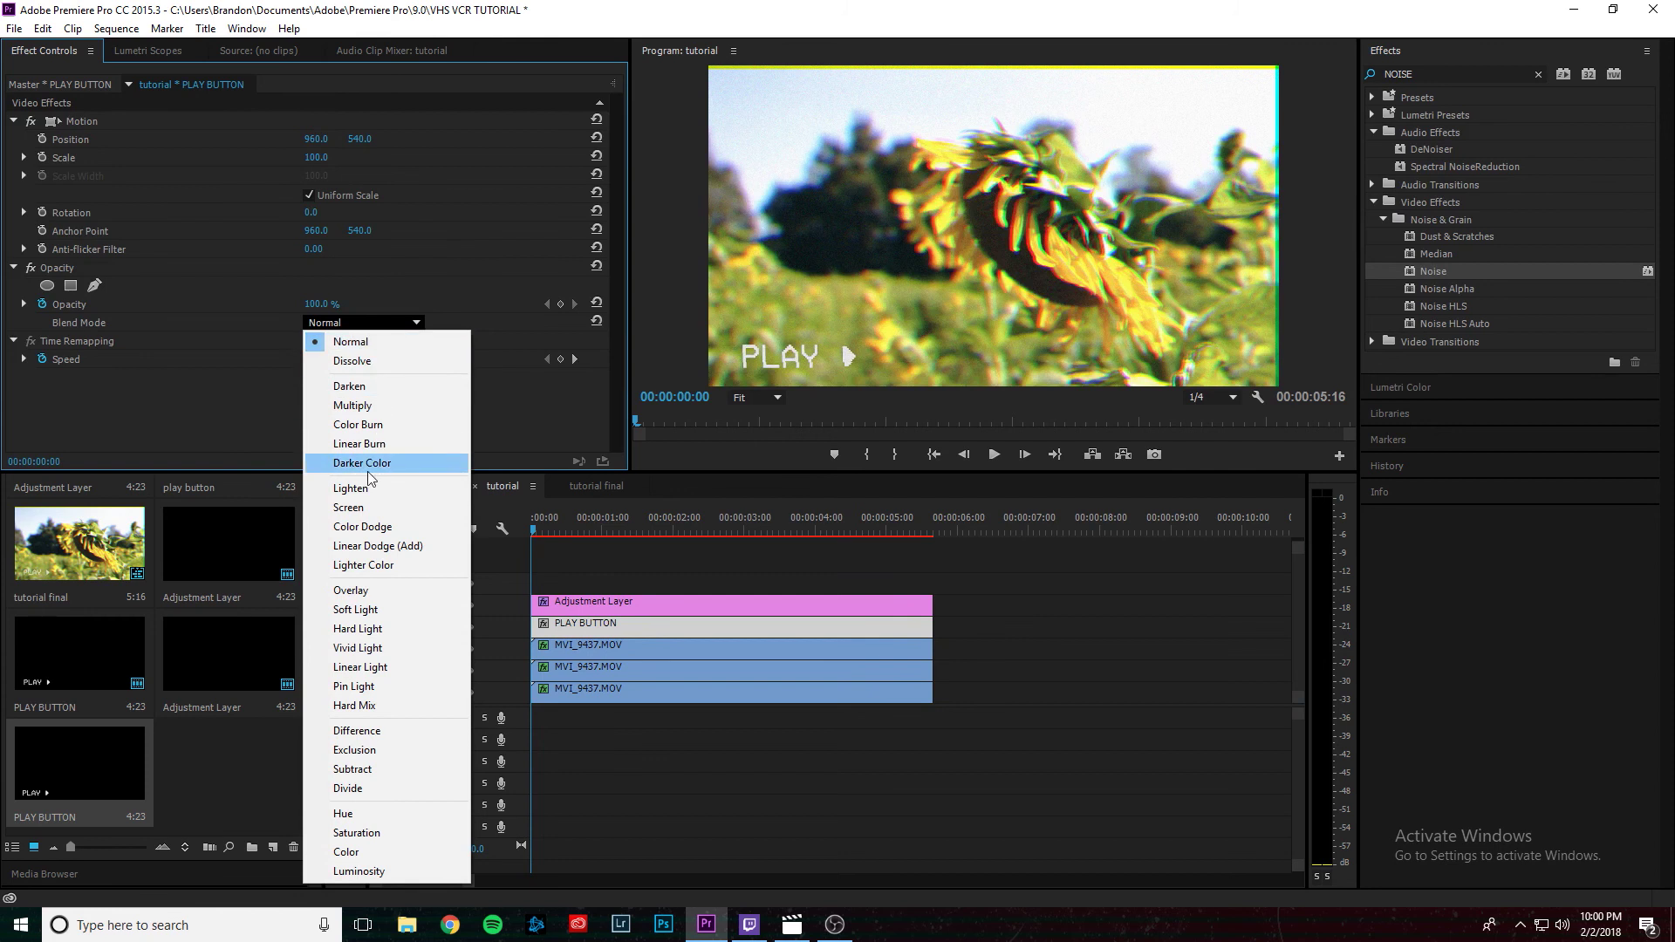
left_click(360, 515)
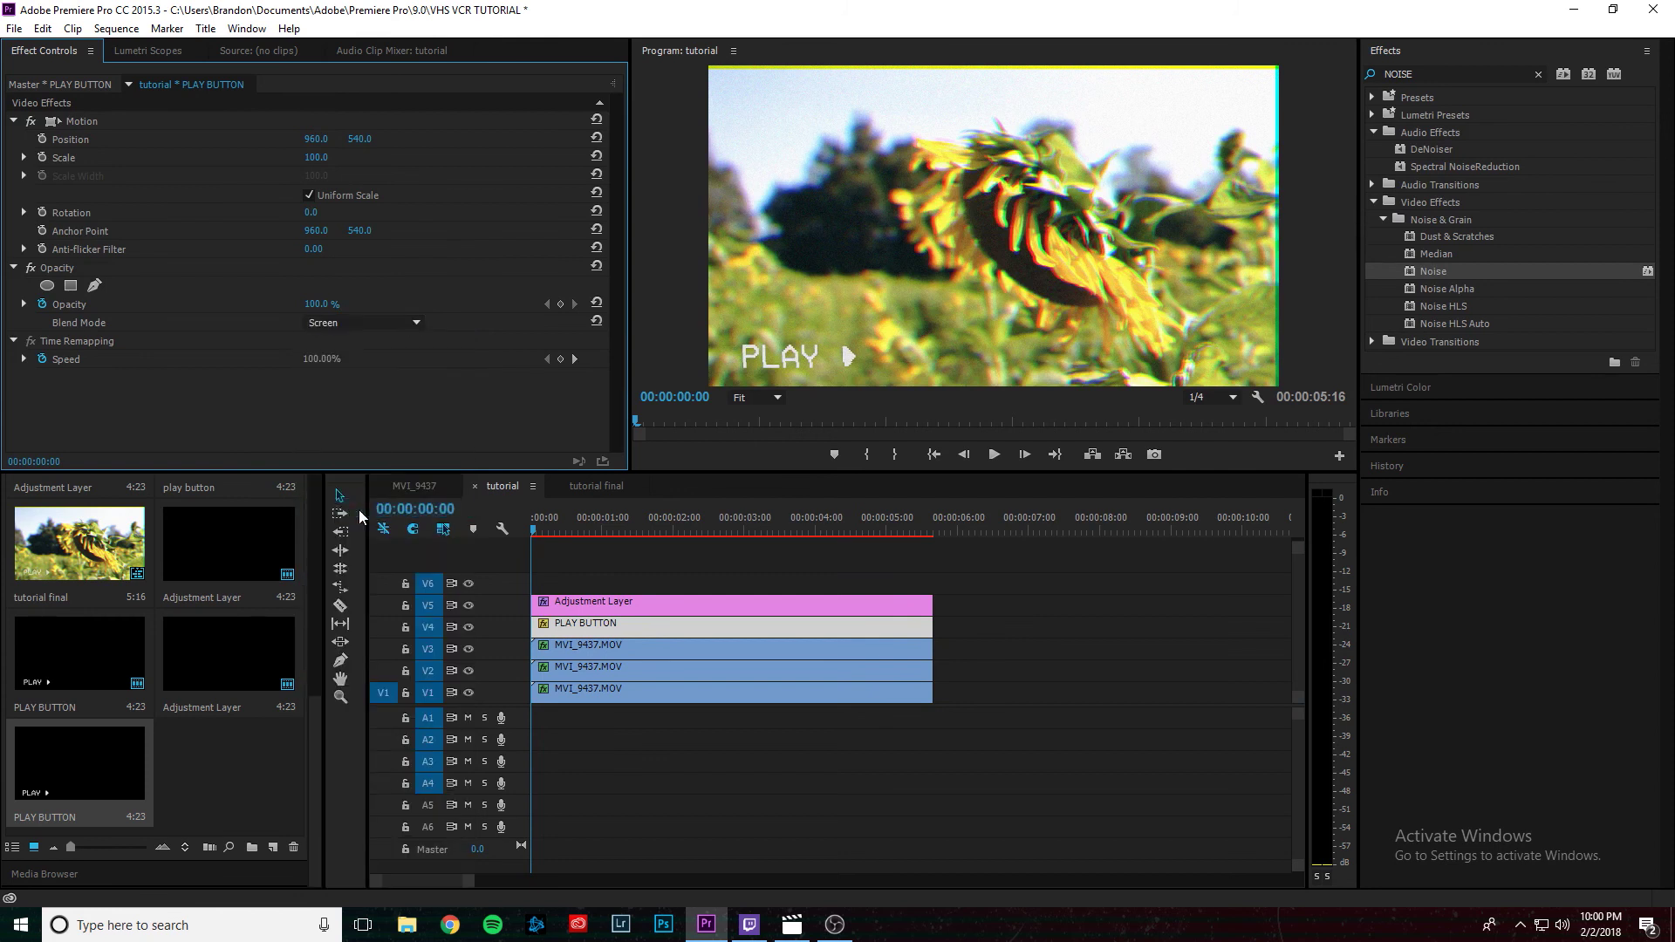
left_click(326, 301)
type("80")
key("Return")
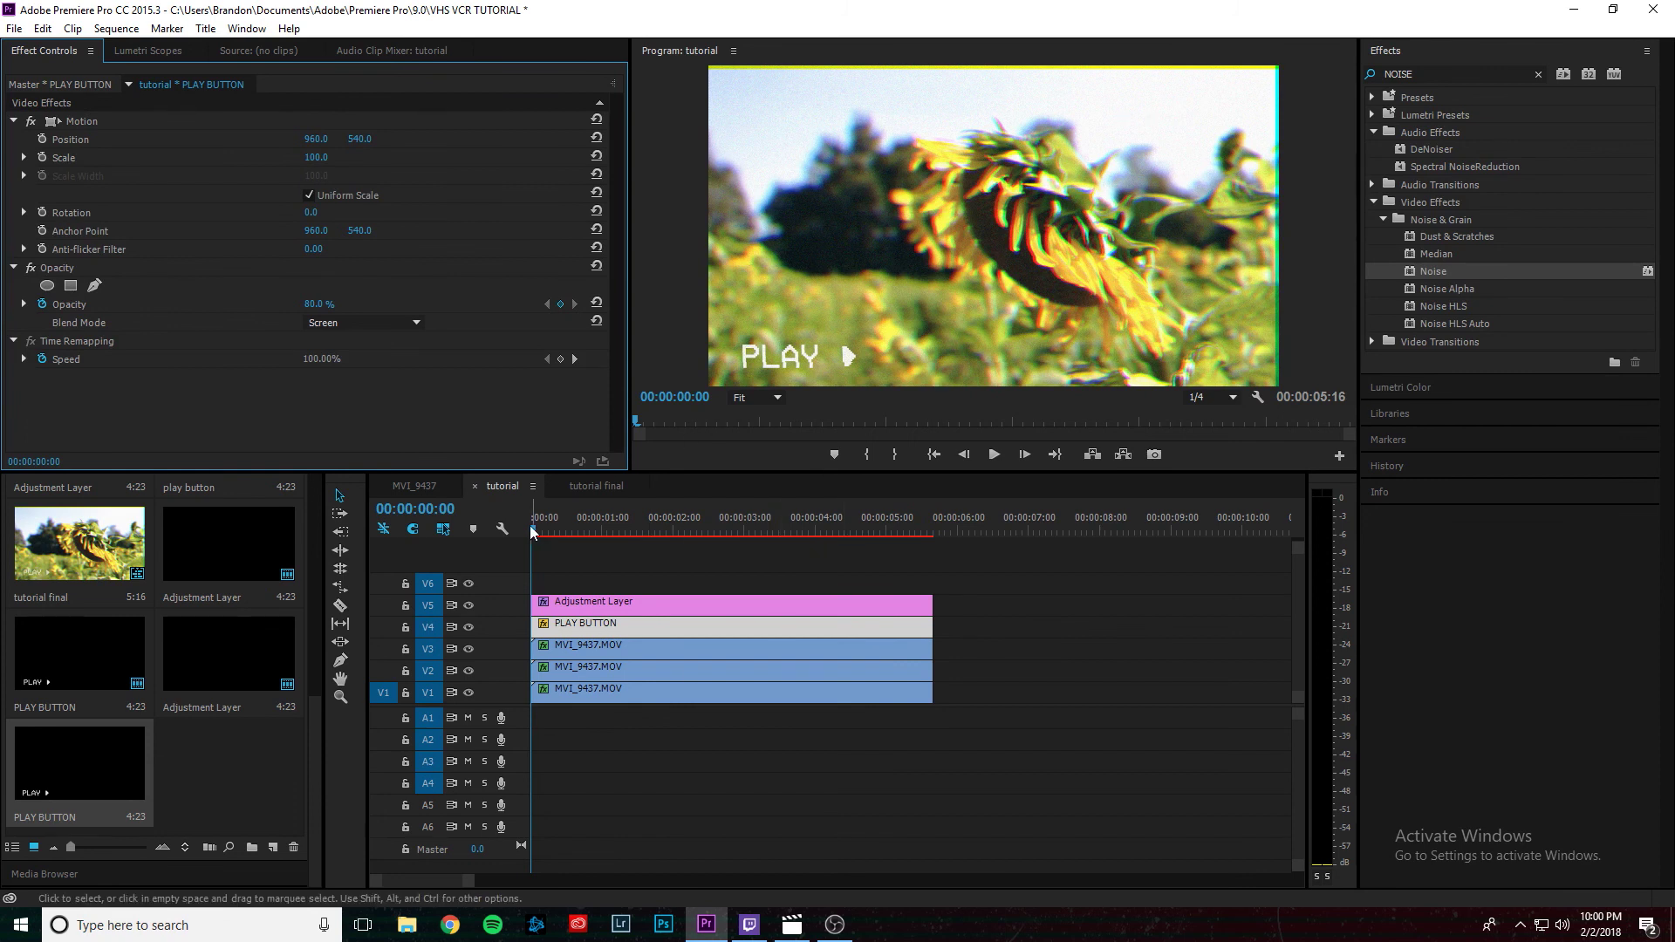
left_click_drag(535, 536, 912, 535)
left_click_drag(773, 540, 534, 535)
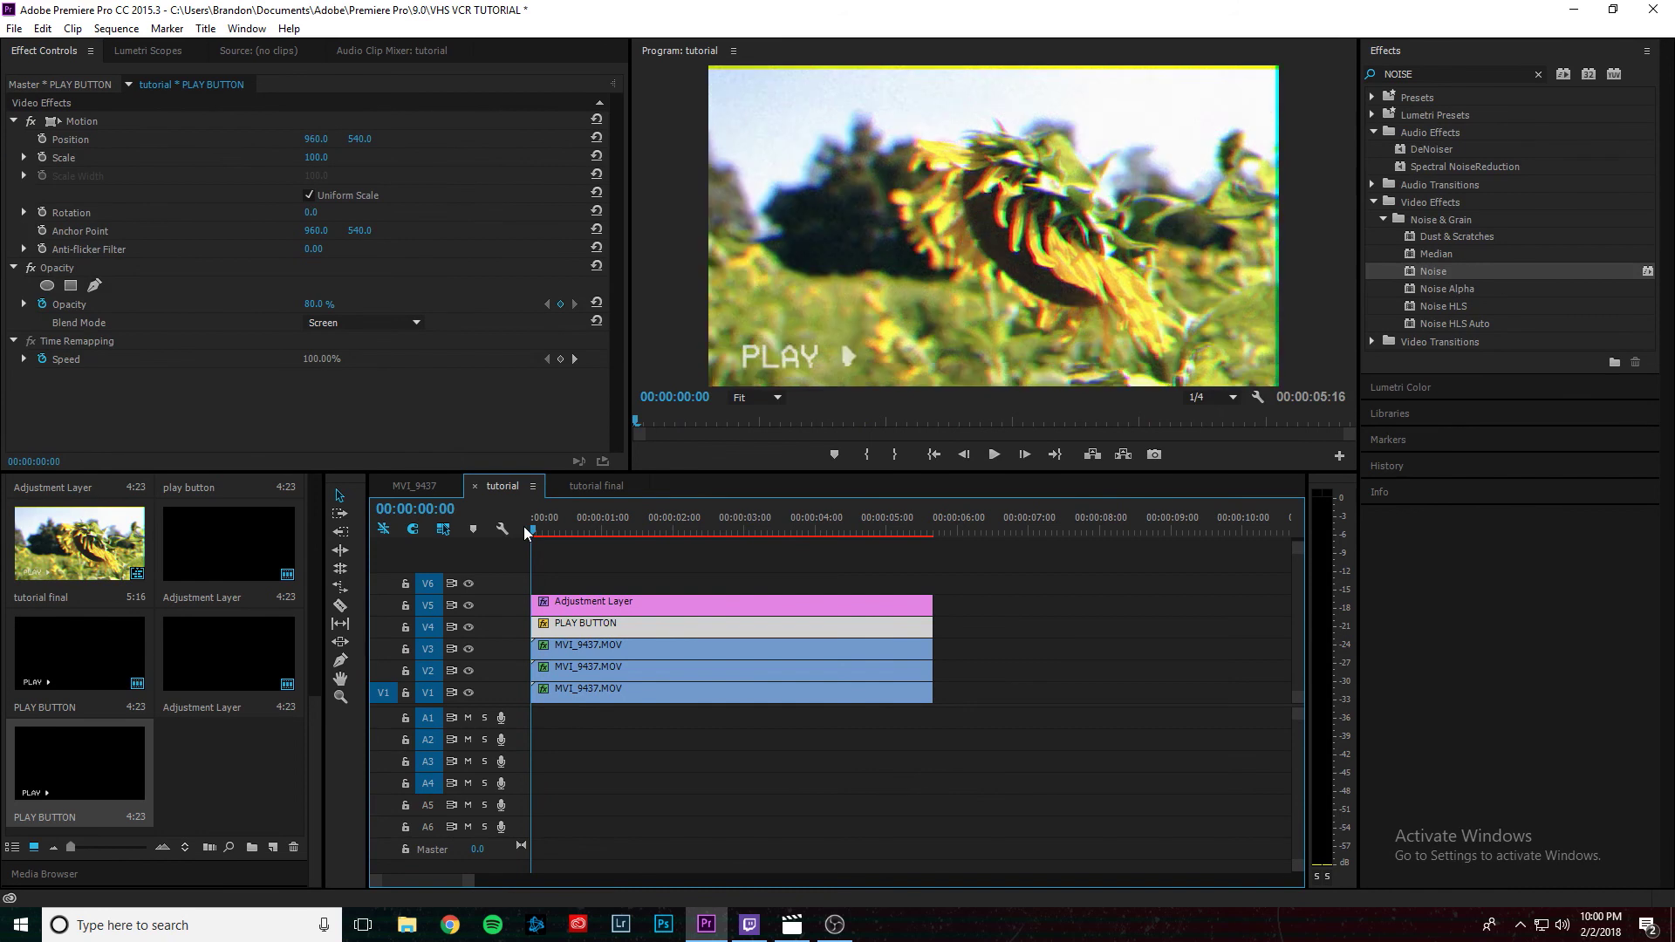